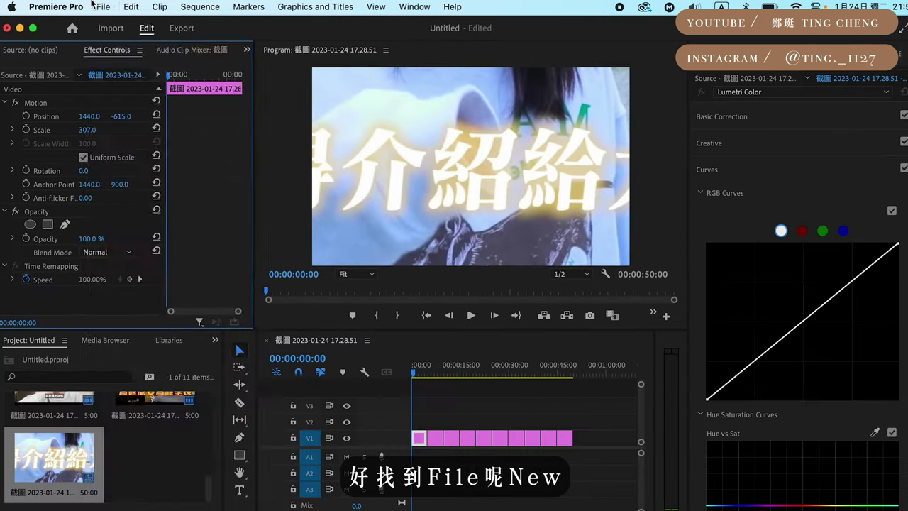
Bring up the File > New commands to start a new legacy title
left_click(103, 6)
mouse_move(131, 6)
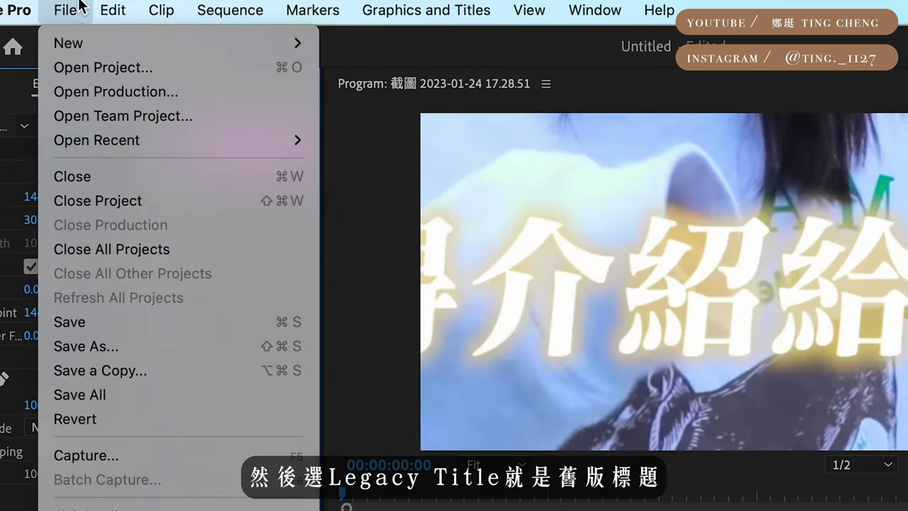
Create a new legacy title with default settings and enter large 介紹 text
mouse_move(66, 46)
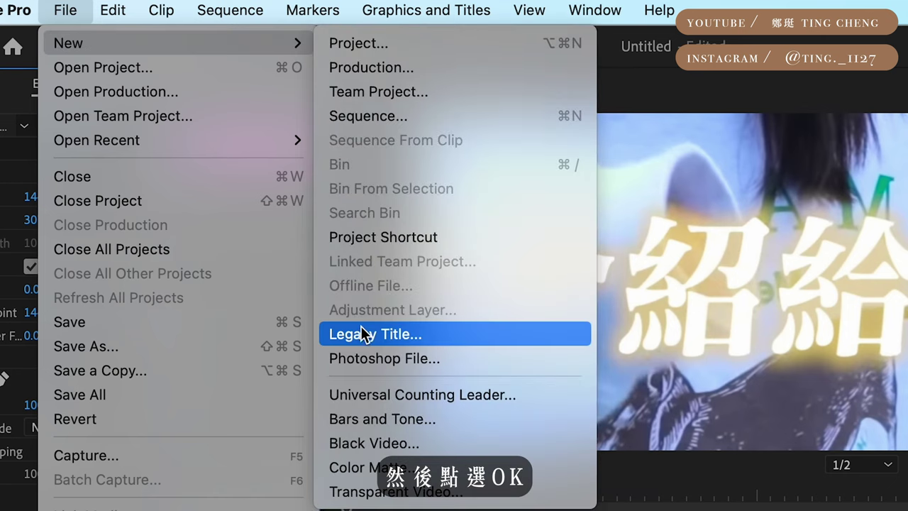
left_click(363, 333)
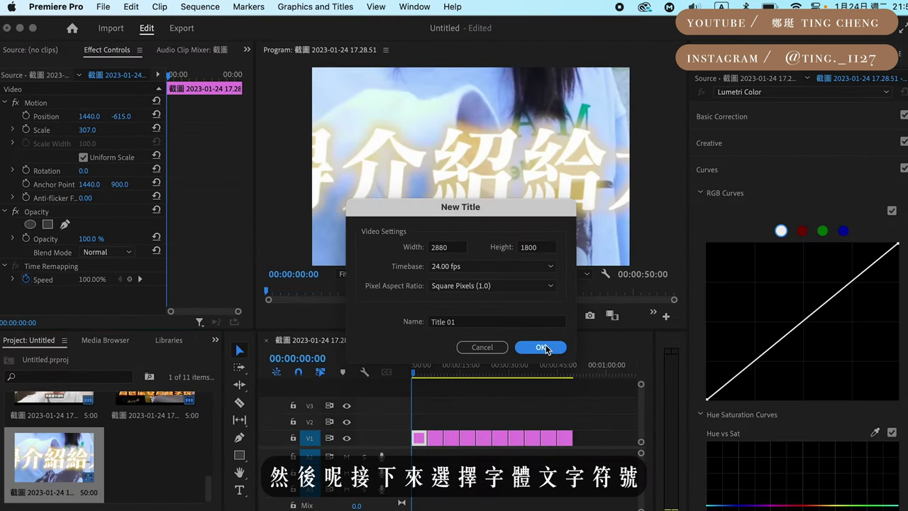
left_click(542, 347)
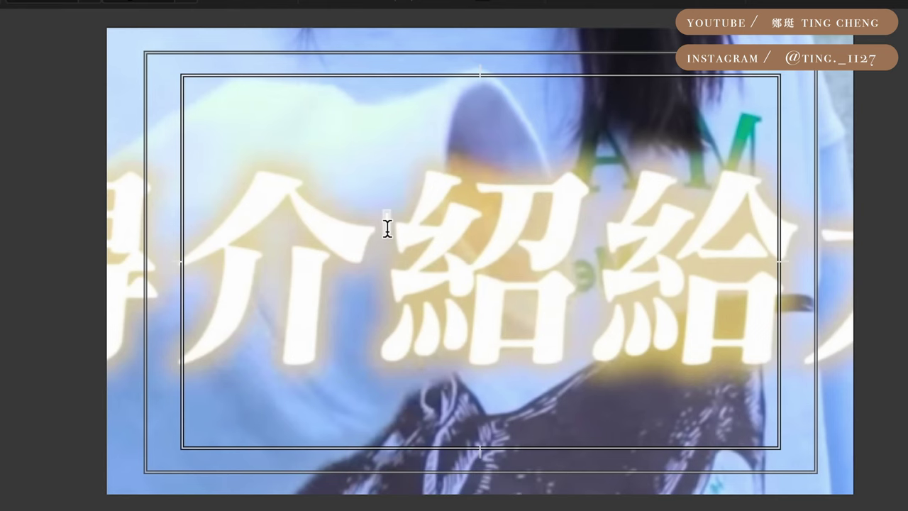
type("介紹")
left_click_drag(442, 213, 638, 135)
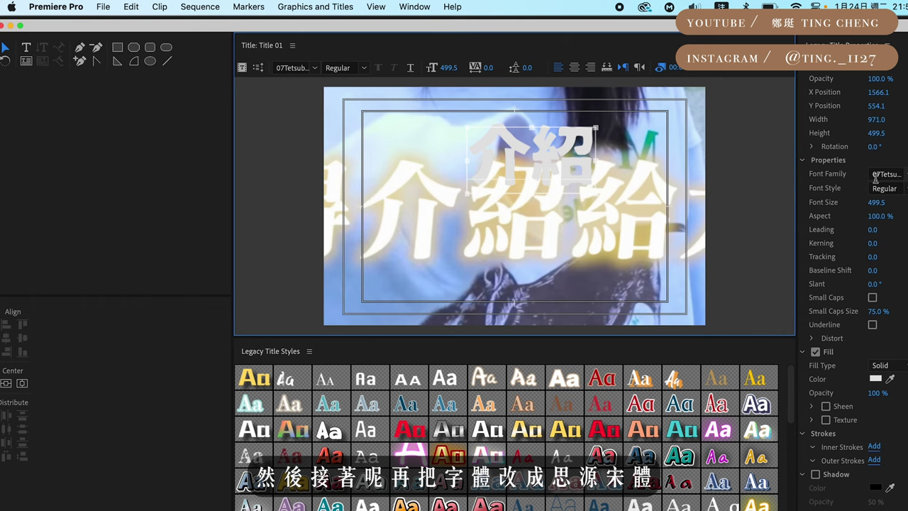
Set the 介紹 text in Source Han Serif with a solid white fill
left_click(881, 176)
type("Source Han Serif")
key("Return")
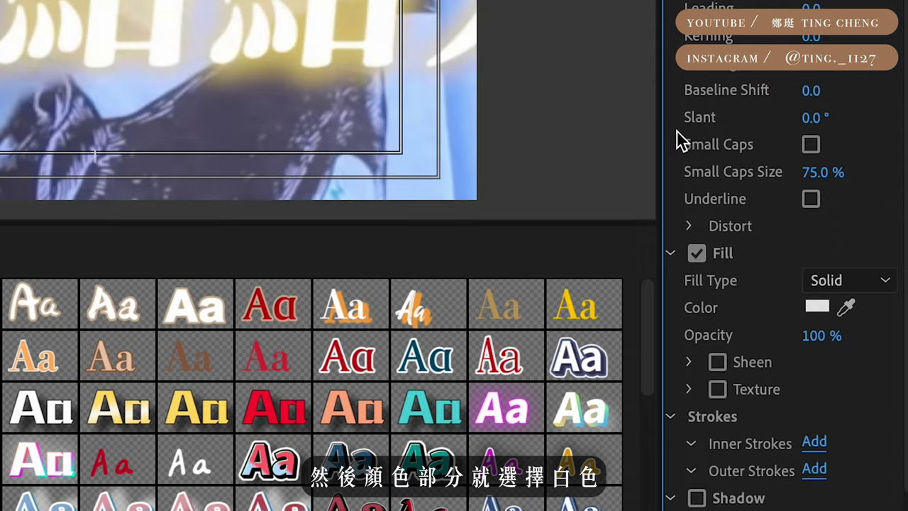
left_click(817, 307)
left_click_drag(122, 405, 78, 442)
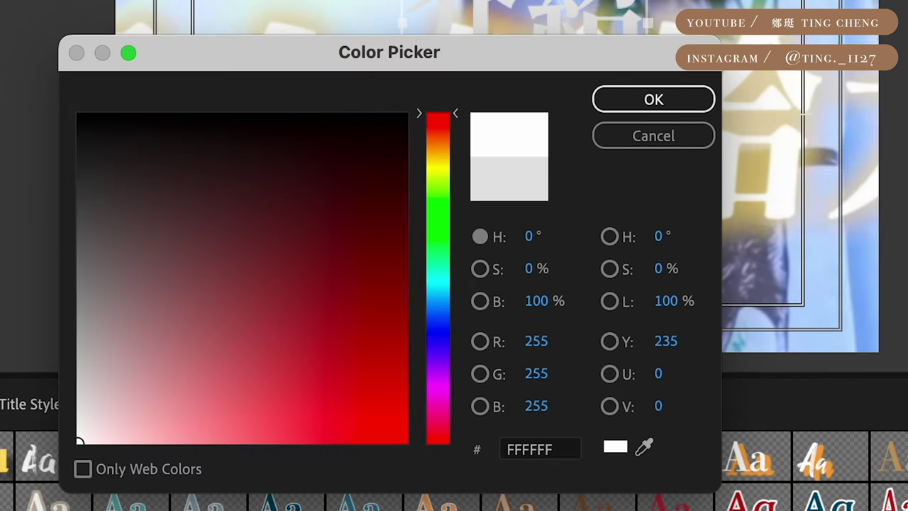
left_click(655, 103)
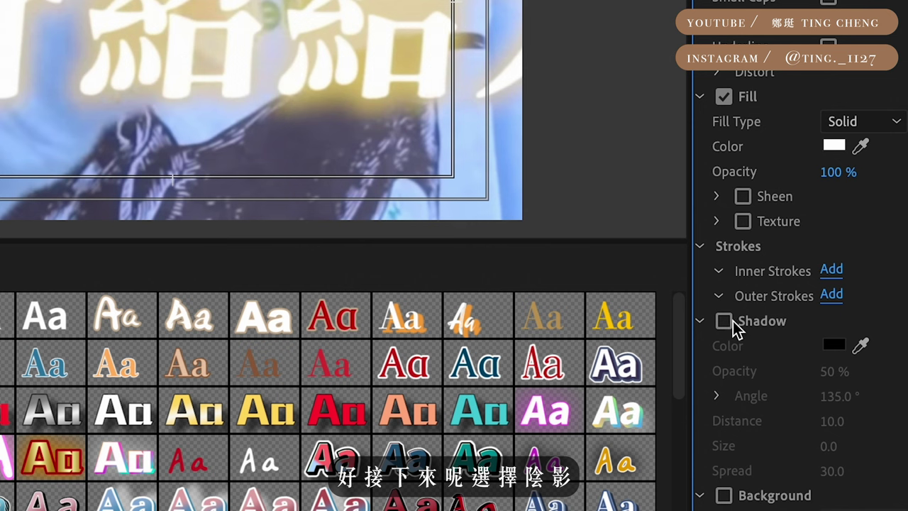
Enable a shadow using a colour sampled from the video, with spread 100 and softened opacity
left_click(722, 322)
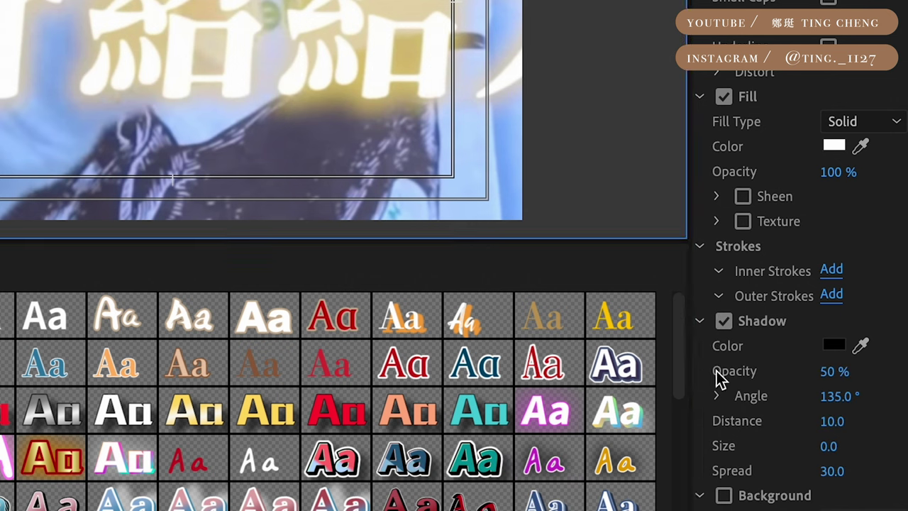
left_click(860, 345)
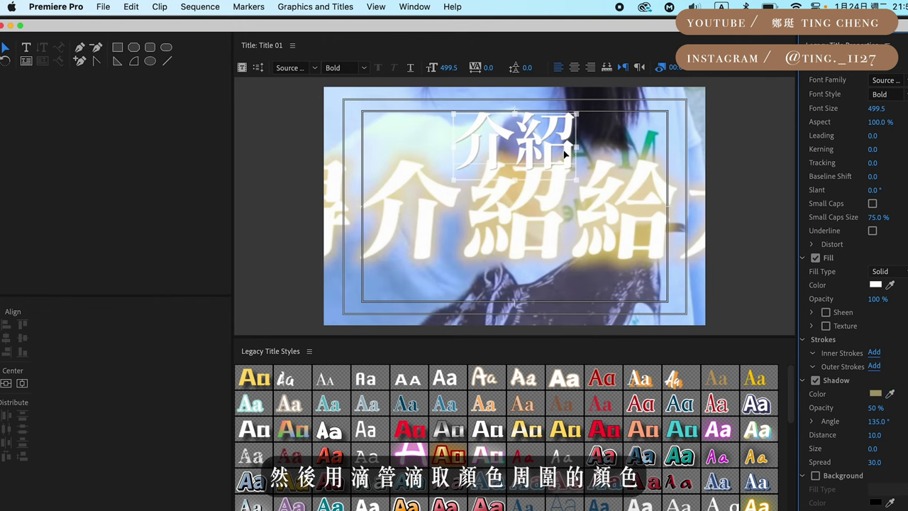
left_click(565, 153)
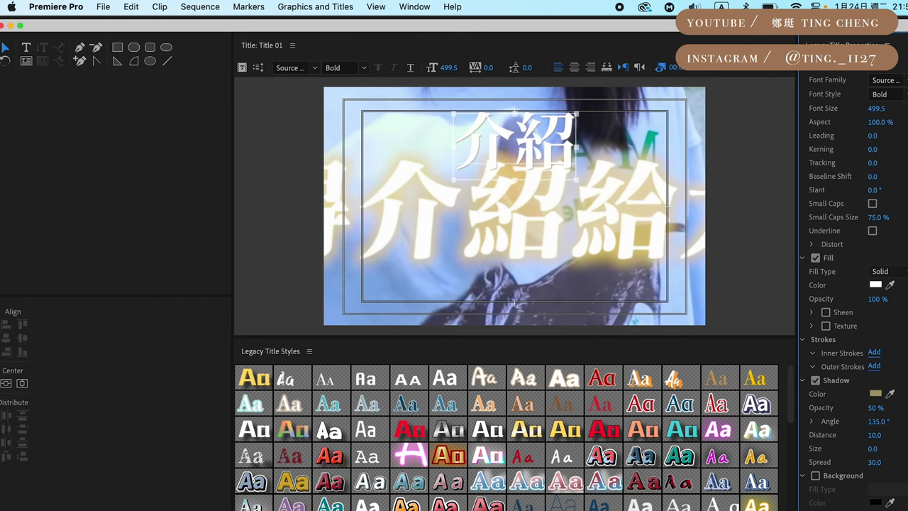
left_click_drag(874, 462, 883, 460)
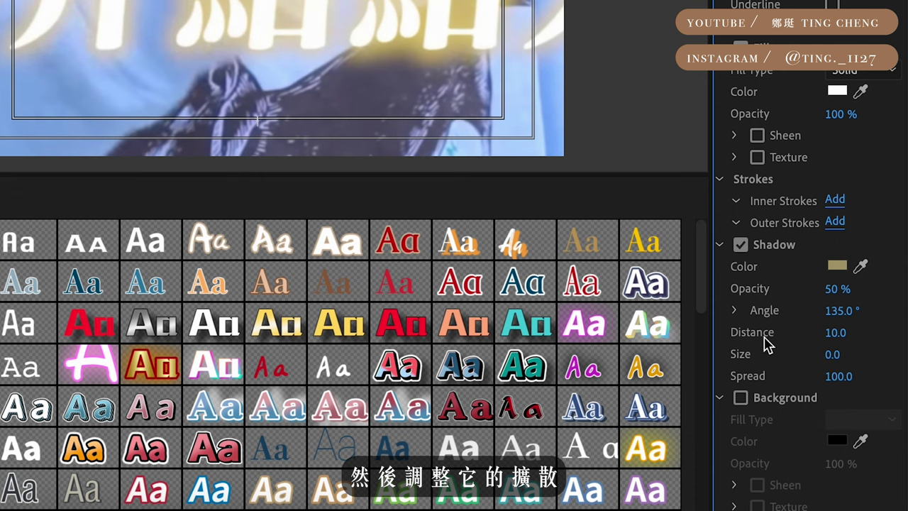
left_click_drag(839, 297, 851, 287)
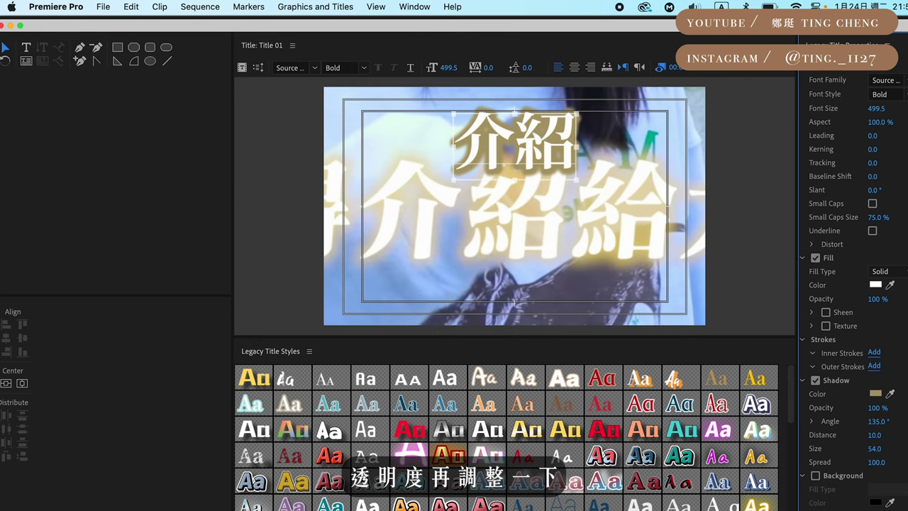
mouse_move(876, 408)
left_mouse_down()
mouse_move(854, 408)
mouse_move(882, 407)
left_mouse_up()
Lighten the shadow to pale yellow and lower its opacity to dim the glow
left_click(890, 394)
left_click(397, 167)
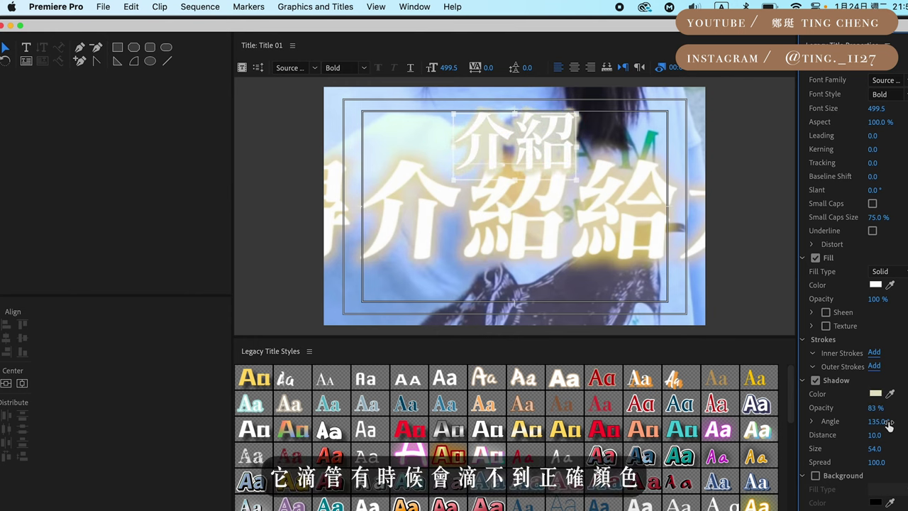
left_click(876, 394)
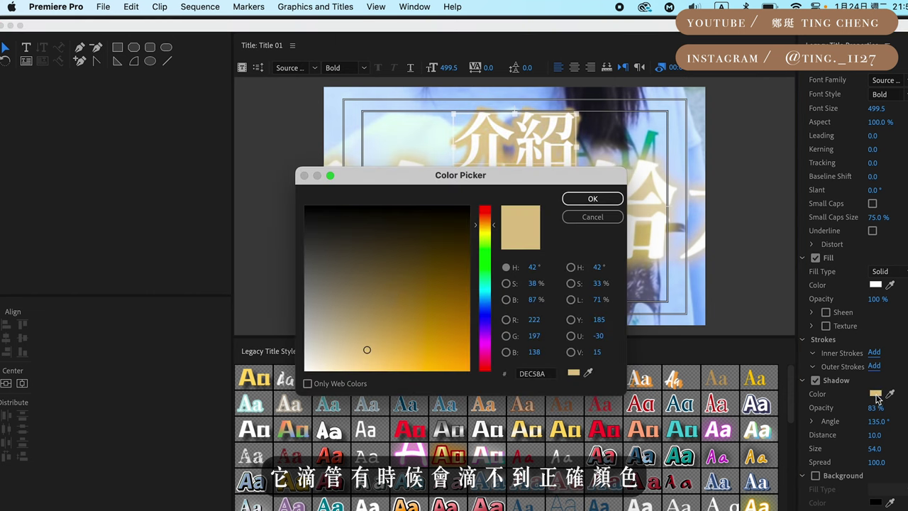
left_click(353, 362)
left_click(592, 198)
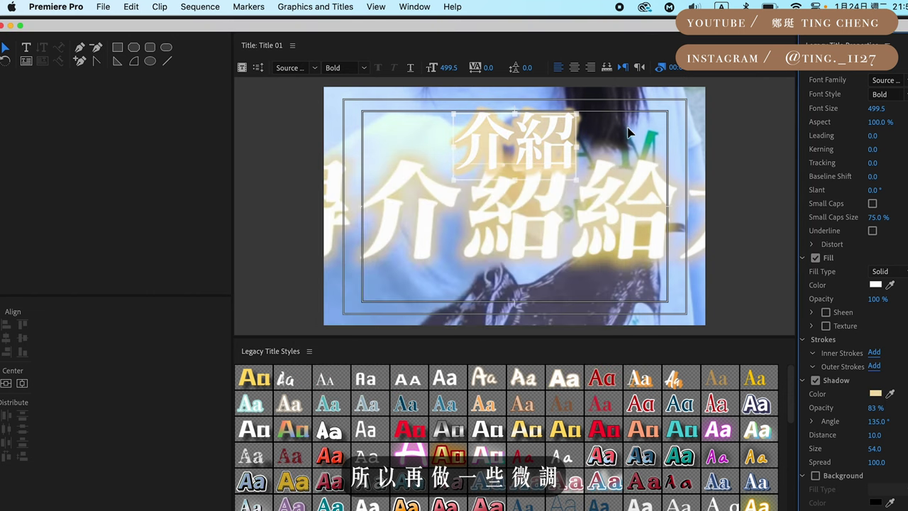
left_click(543, 142)
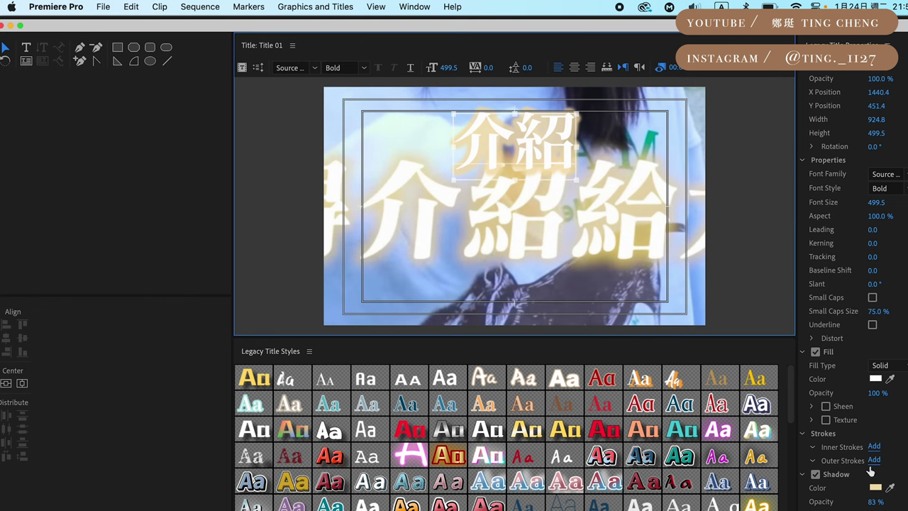
mouse_move(879, 501)
left_mouse_down()
mouse_move(852, 501)
mouse_move(894, 501)
left_mouse_up()
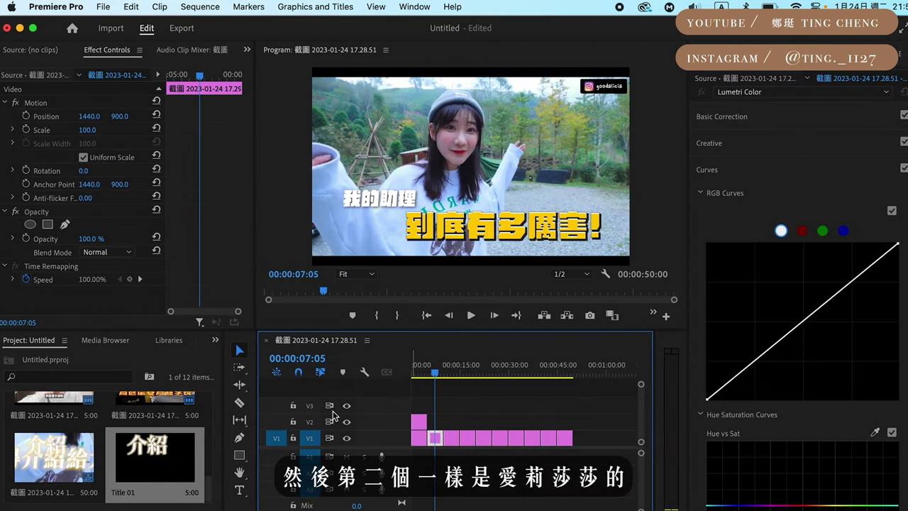
Create a second legacy title, Title 02, with default settings
left_click(108, 6)
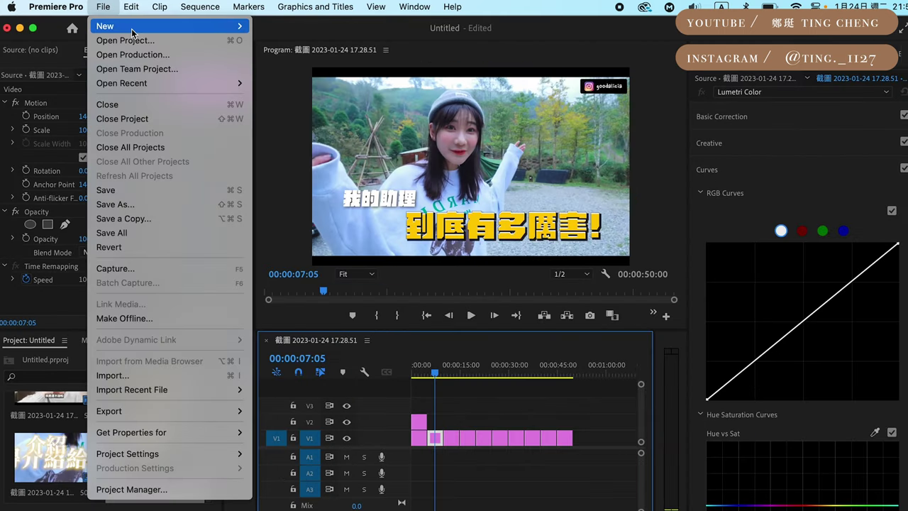
mouse_move(132, 32)
left_click(355, 193)
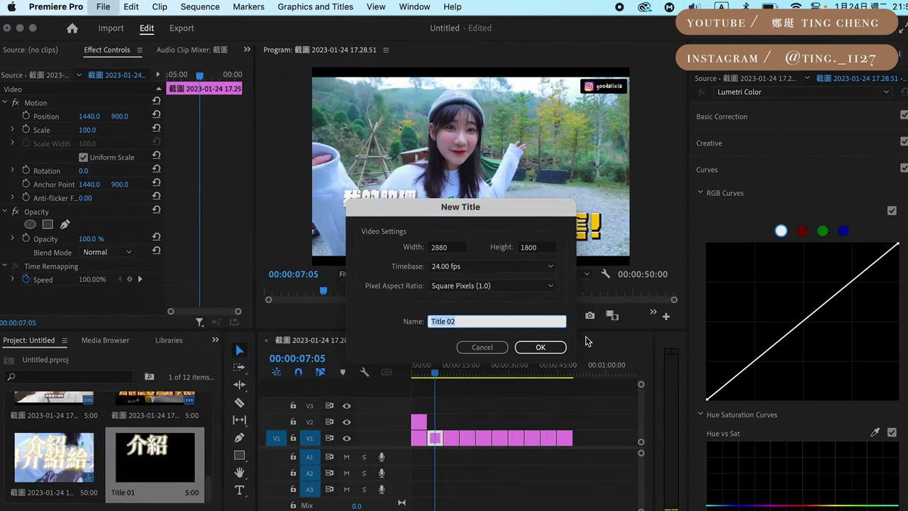
left_click(541, 346)
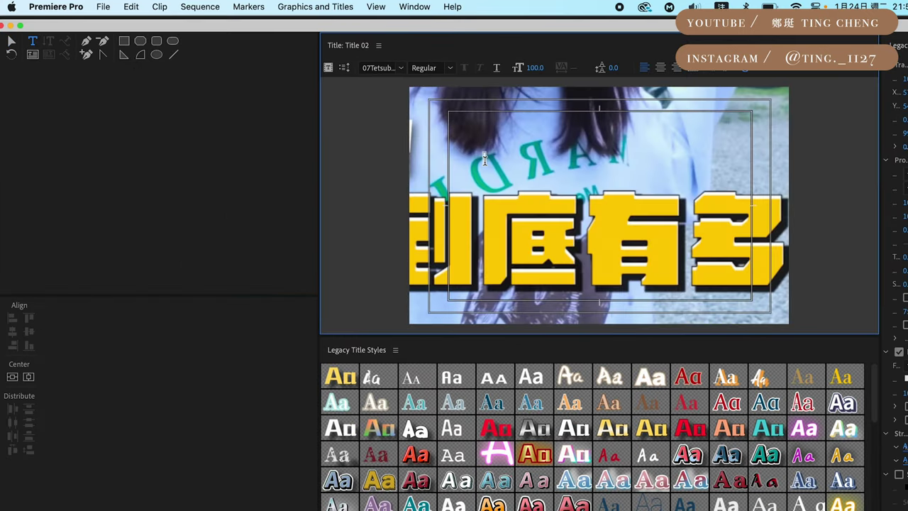
Type 到底 on the canvas and set it in burnfont-1.3 Black
left_click(484, 160)
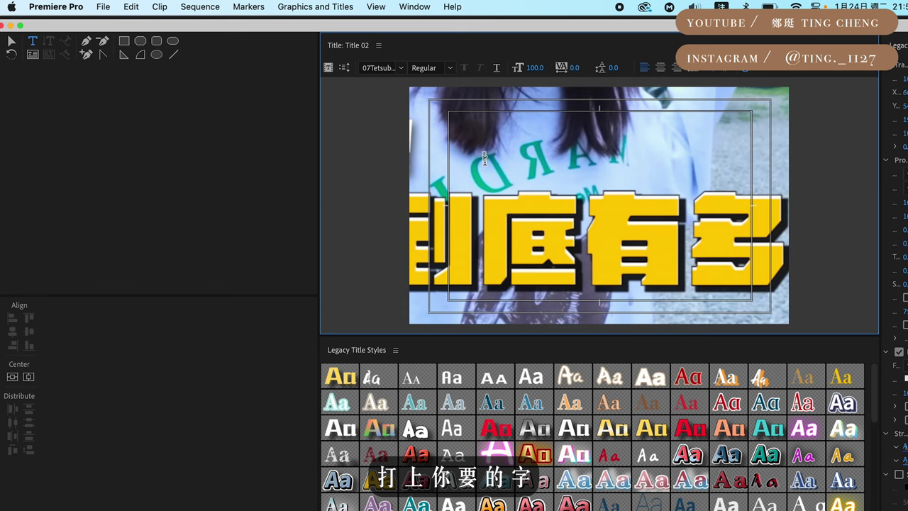
type("到底")
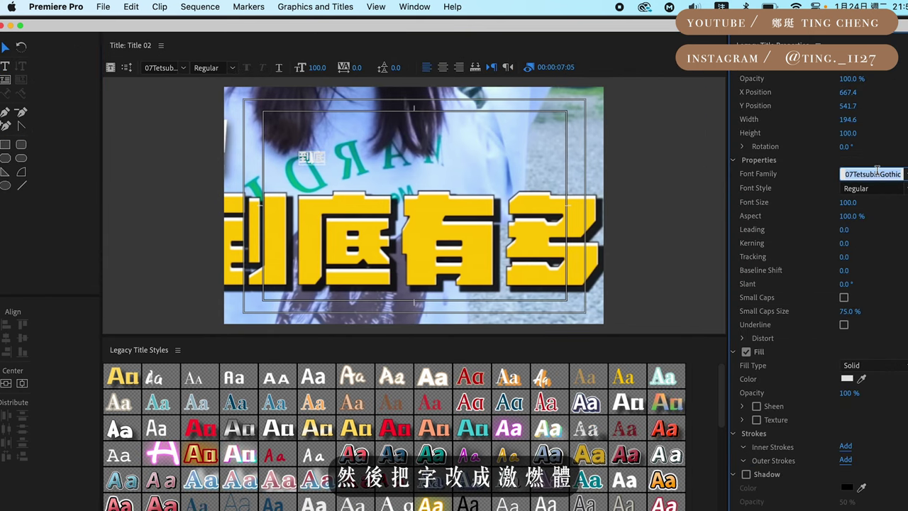
key("Caps_Lock")
type("burnfont-1.3")
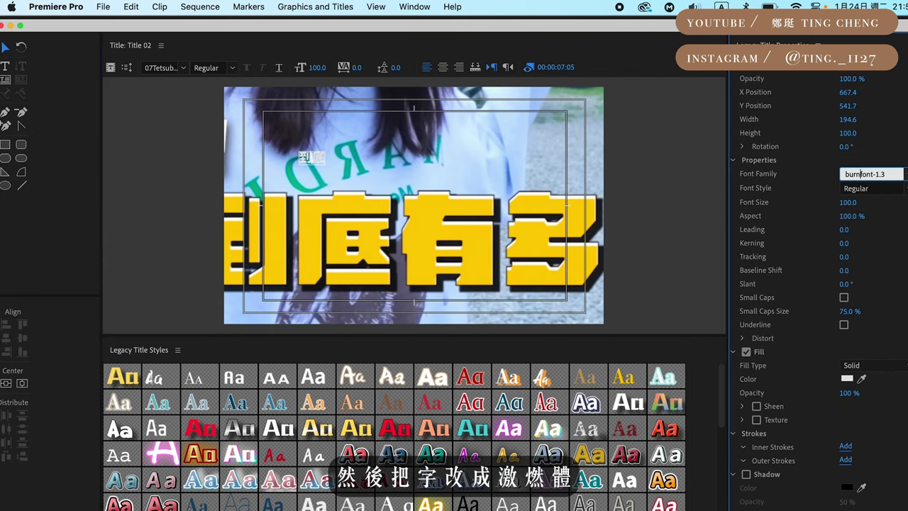
key("Return")
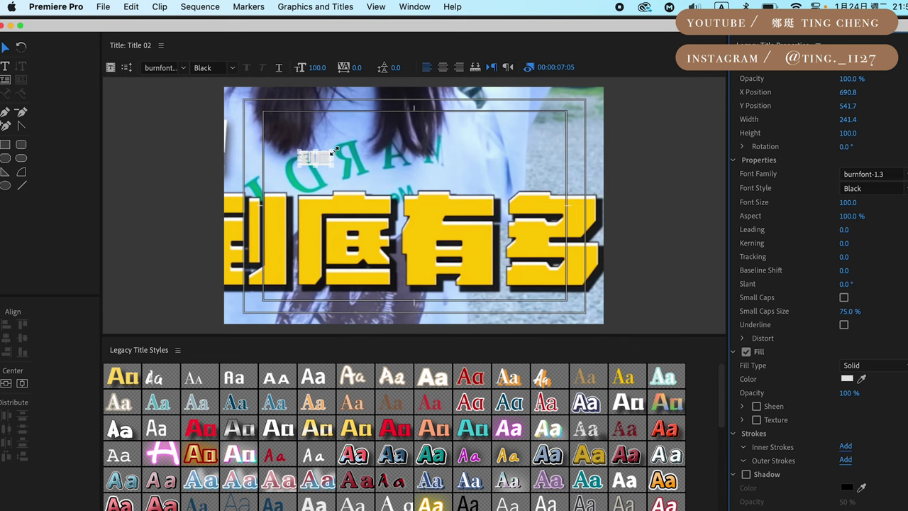
Enlarge the 到底 text, fill it with the reference's yellow, and add an outer stroke
left_click_drag(334, 150, 449, 98)
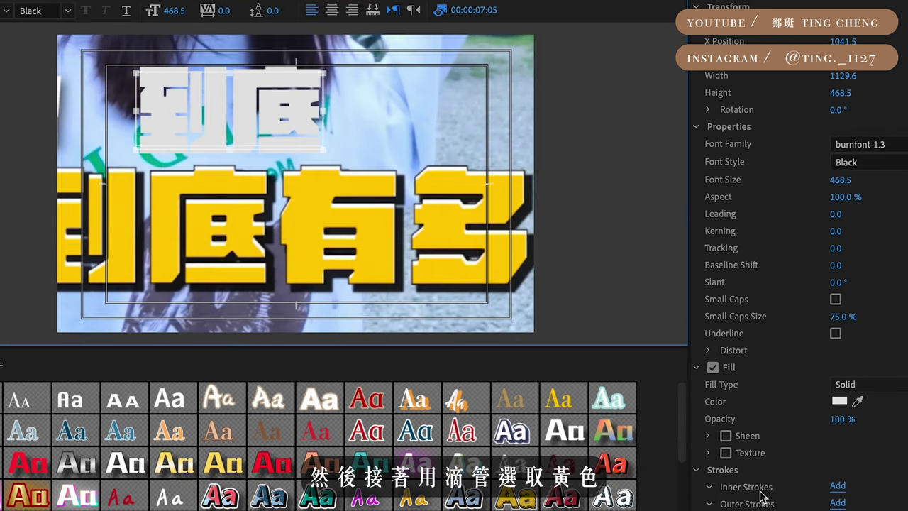
left_click(857, 401)
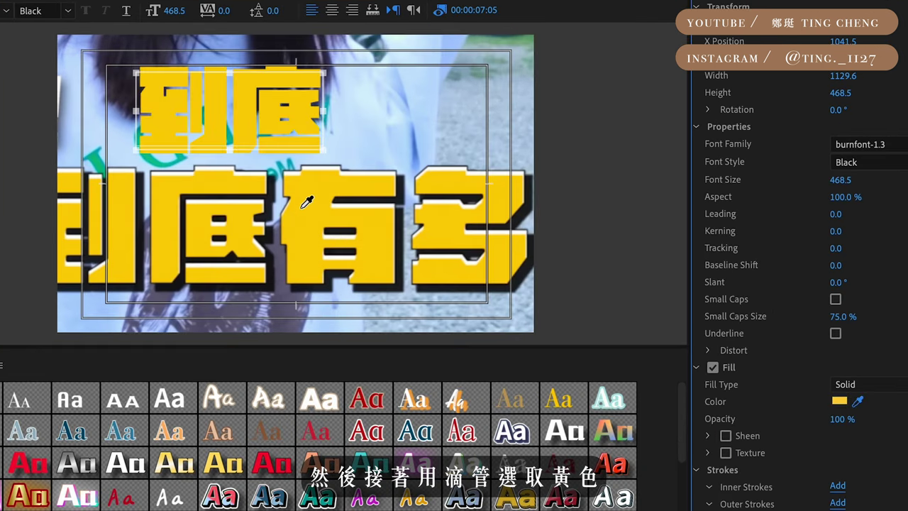
scroll(849, 380, "down", 3)
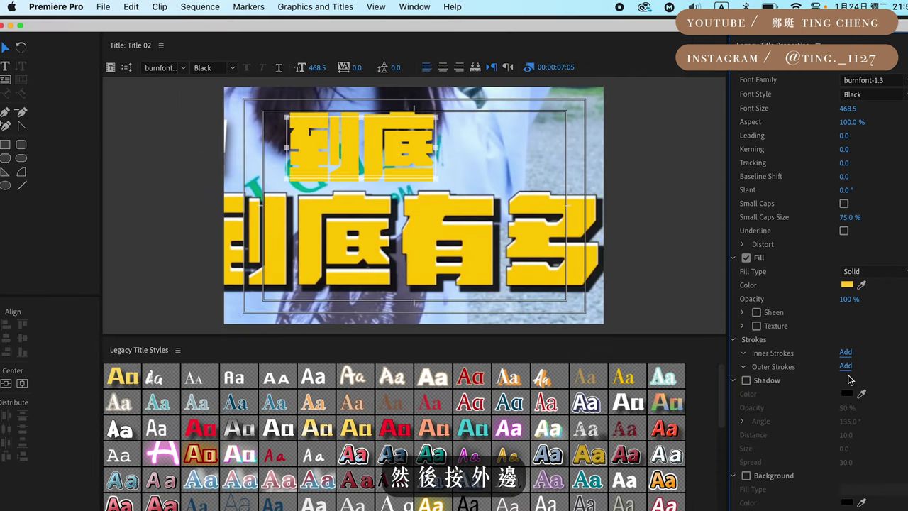
left_click(844, 366)
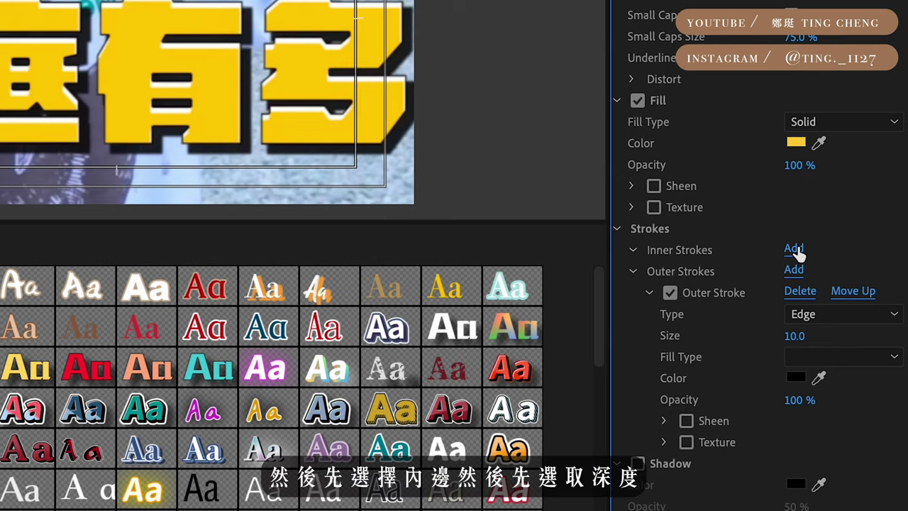
Add a white (FFFFFF) Depth inner stroke at angle 91° and size 11
left_click(794, 250)
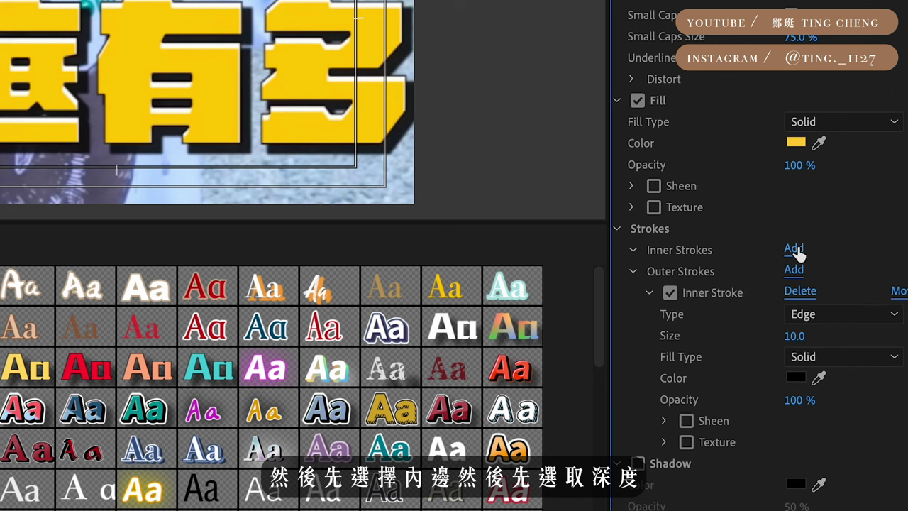
left_click(805, 294)
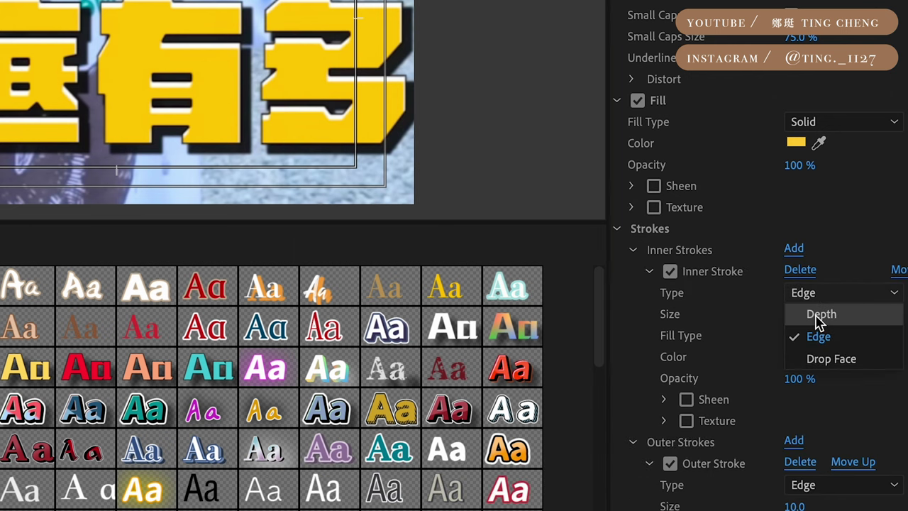
left_click(820, 313)
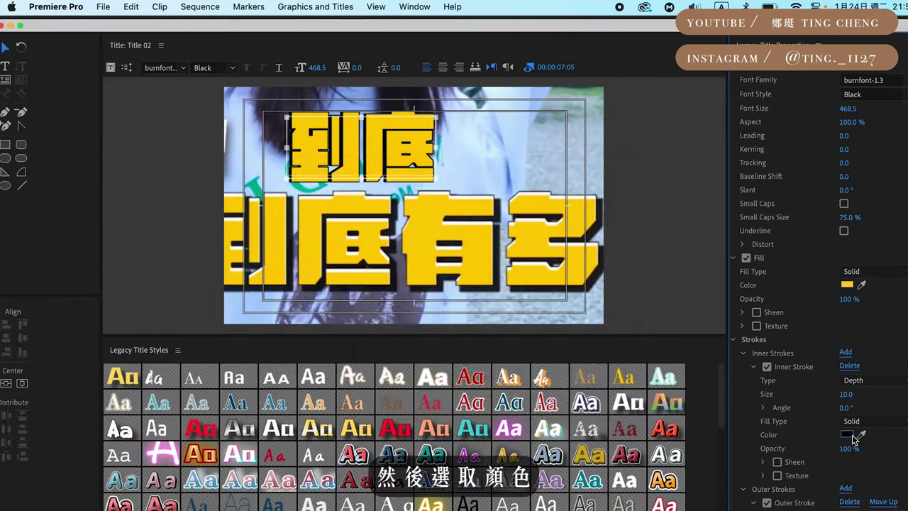
left_click(846, 434)
left_click_drag(334, 320, 306, 370)
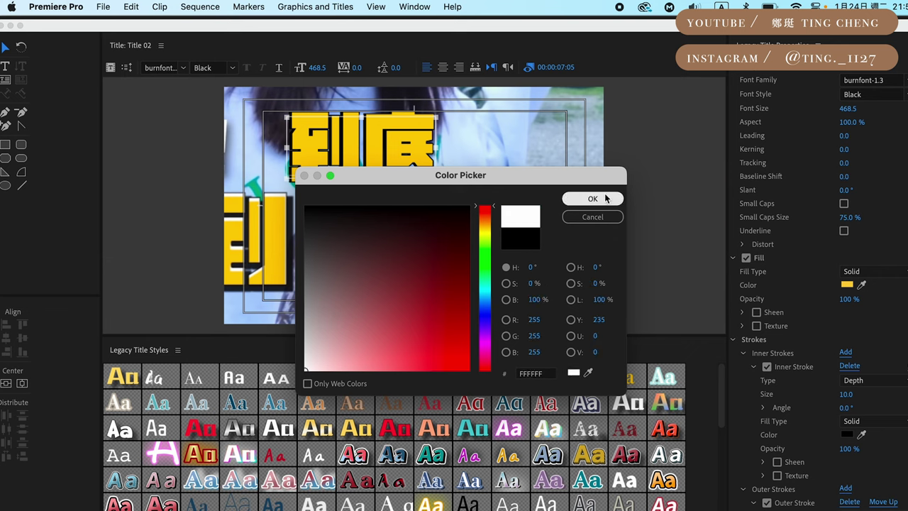
left_click(602, 200)
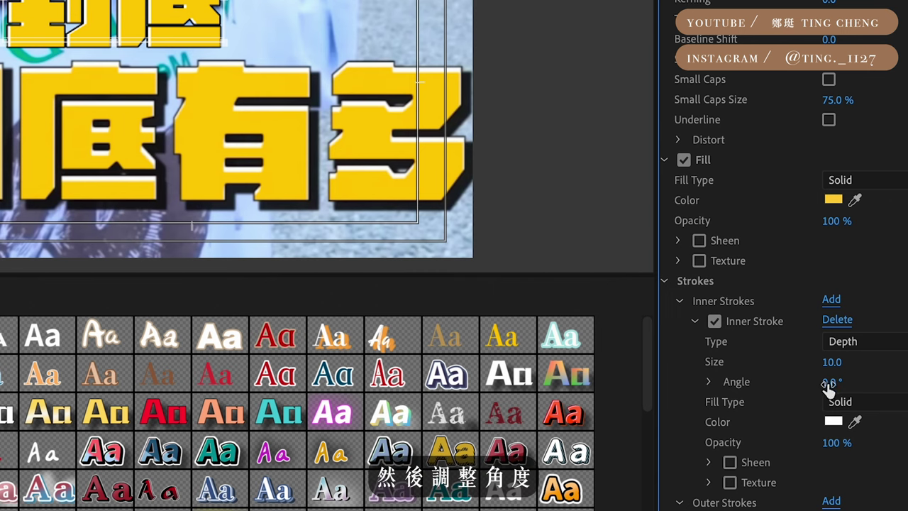
left_click_drag(831, 381, 865, 382)
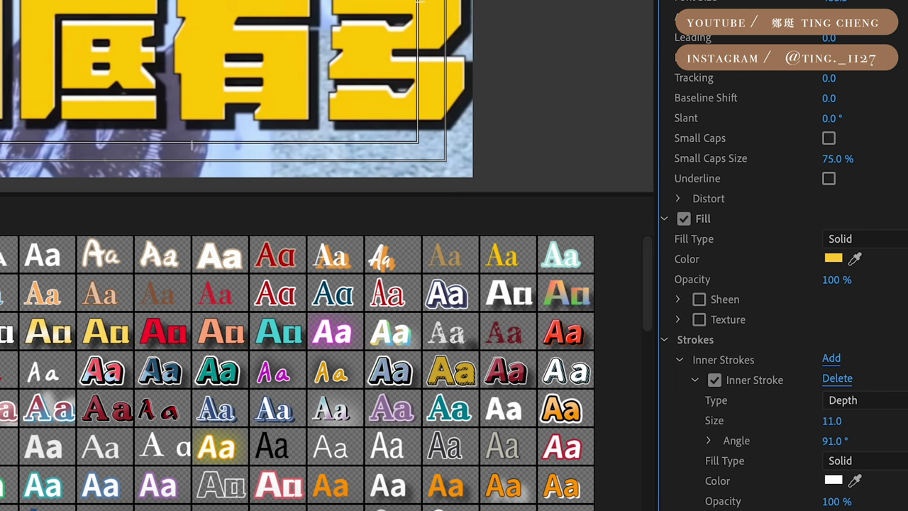
scroll(751, 345, "down", 5)
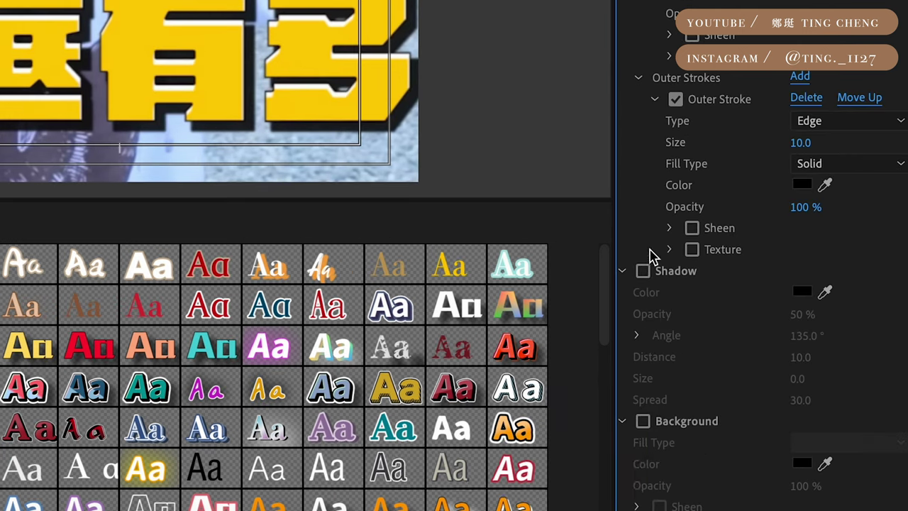
Add a 100% opaque black shadow with distance 59 and size 4
left_click(642, 271)
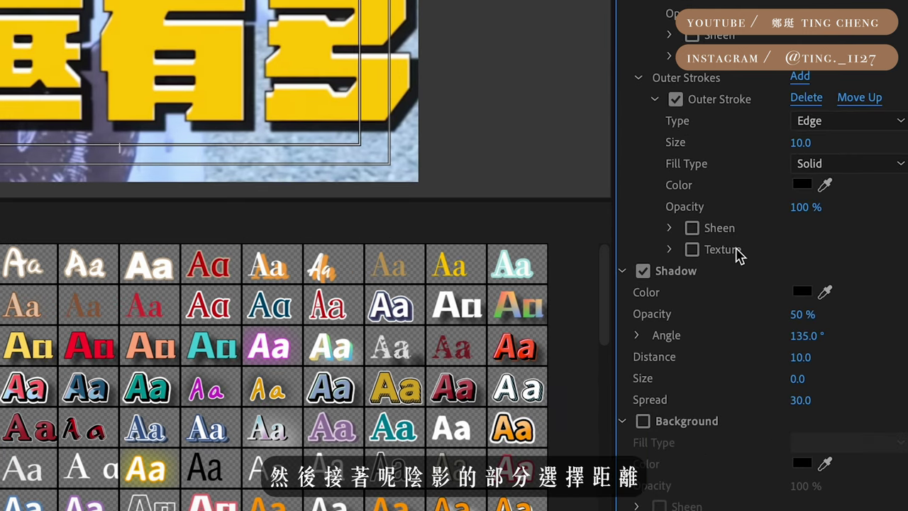
left_click_drag(799, 378, 822, 378)
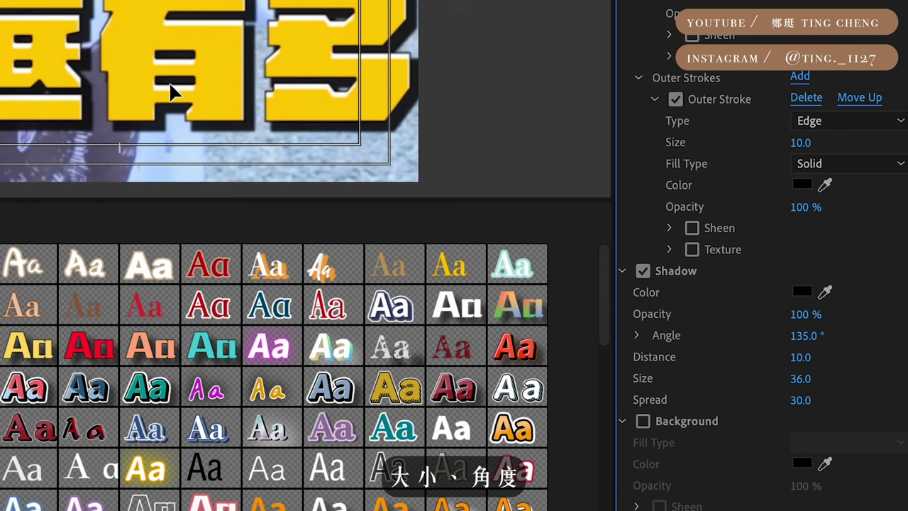
left_click_drag(800, 357, 802, 357)
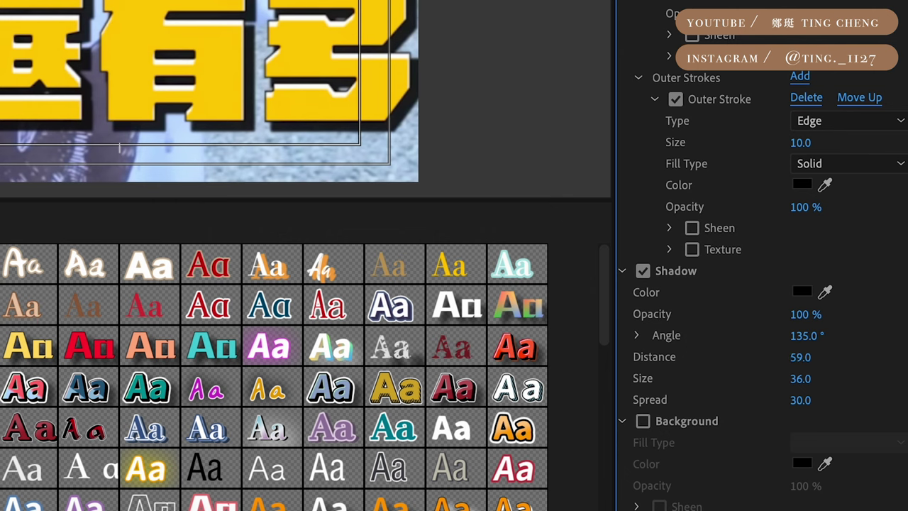
left_click_drag(800, 378, 789, 378)
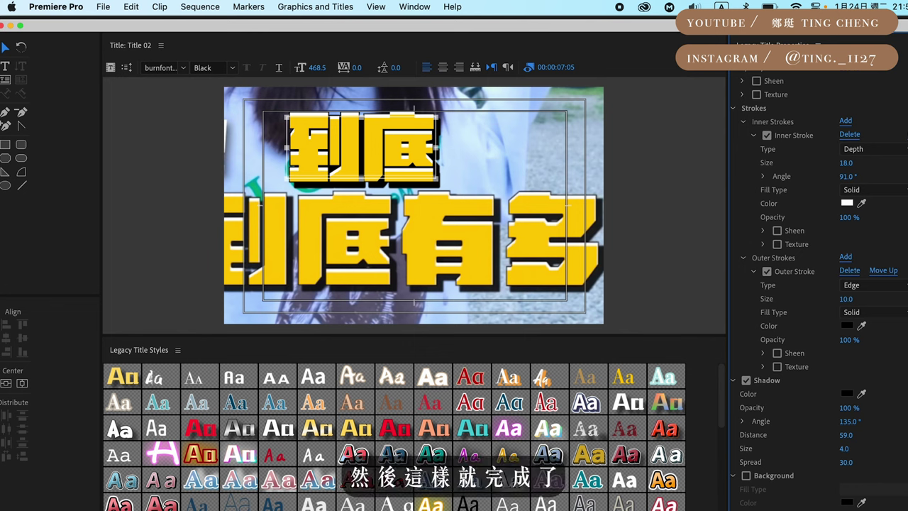
Raise the title's kerning to about 38 and leave the title editor
scroll(816, 283, "up", 10)
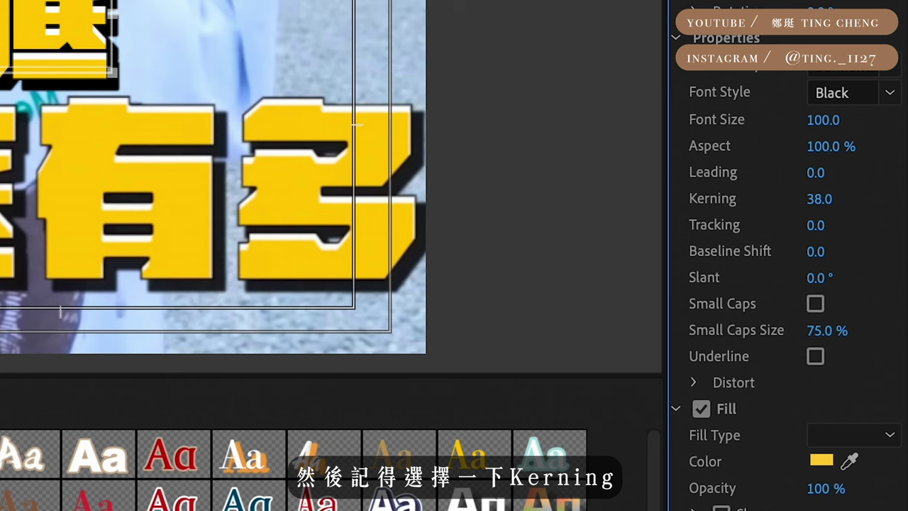
left_click_drag(817, 198, 822, 199)
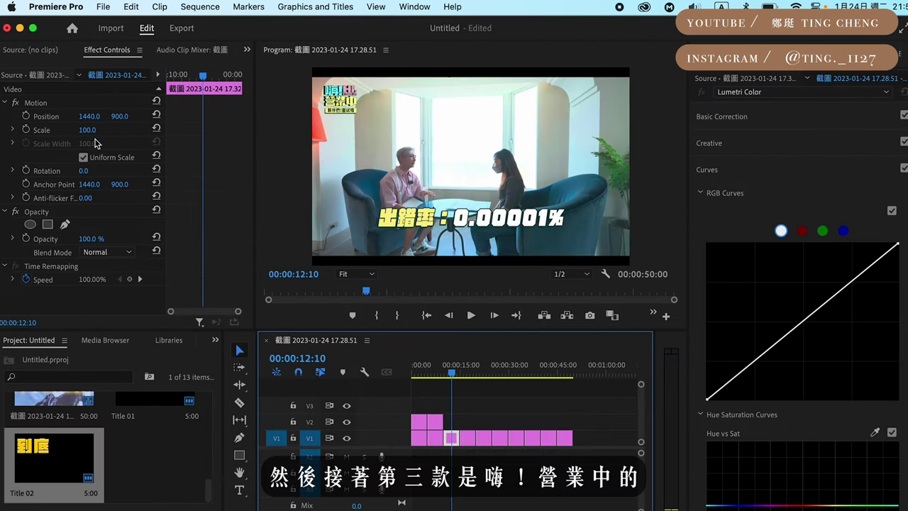
left_click(102, 6)
mouse_move(105, 26)
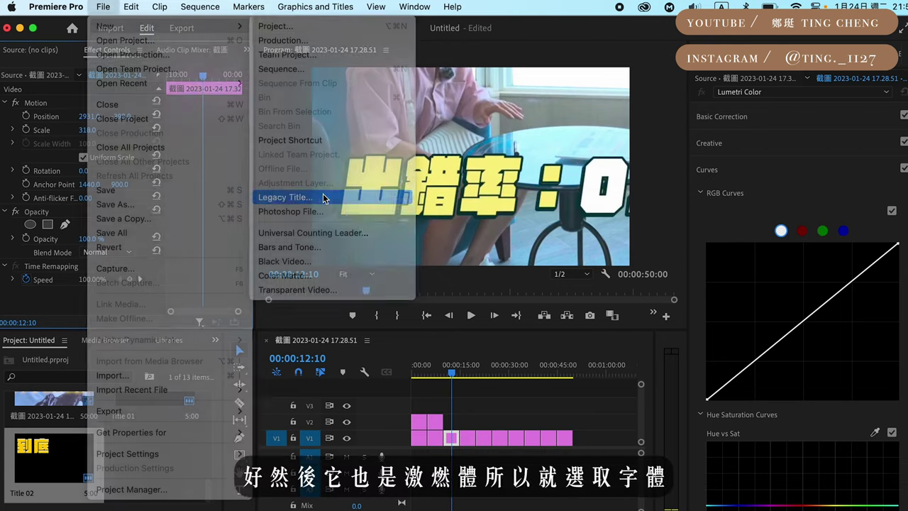
Create Title 03 and enter 出錯率 set in burnfont Black
left_click(291, 197)
left_click(543, 348)
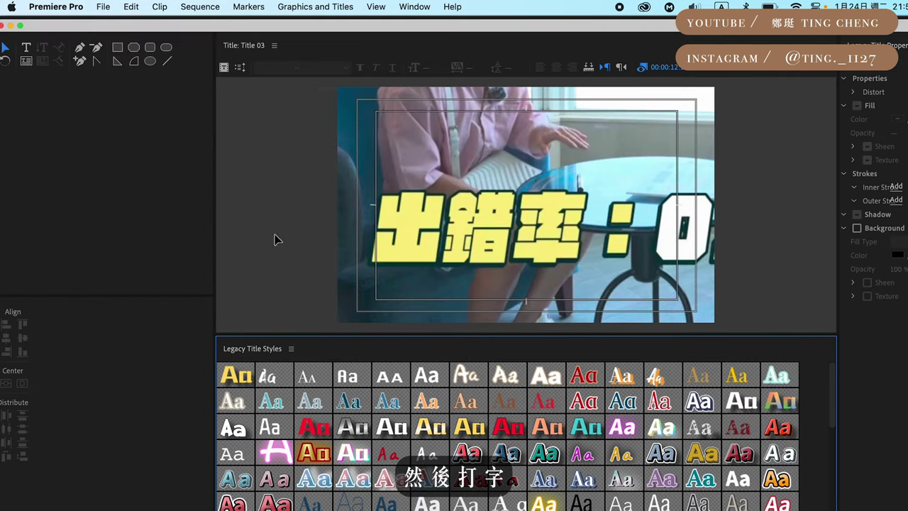
left_click(26, 46)
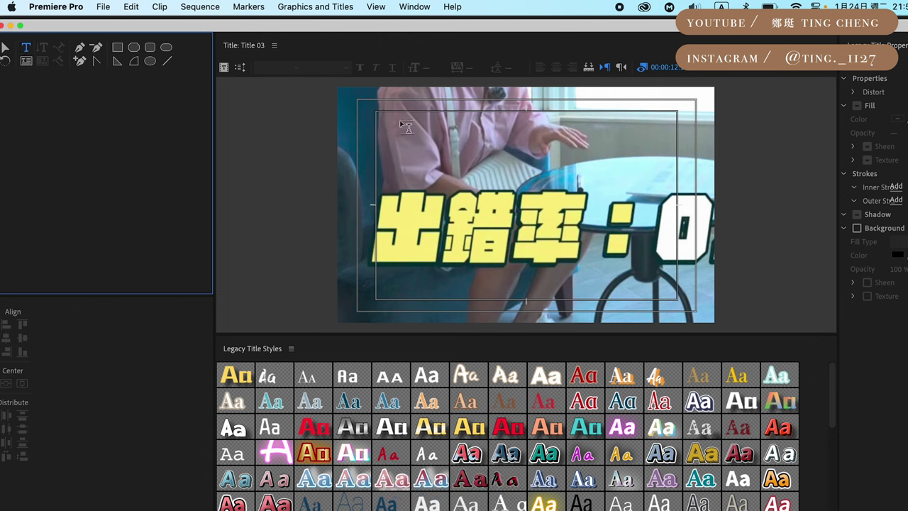
left_click(407, 128)
type("出錯率")
key("Escape")
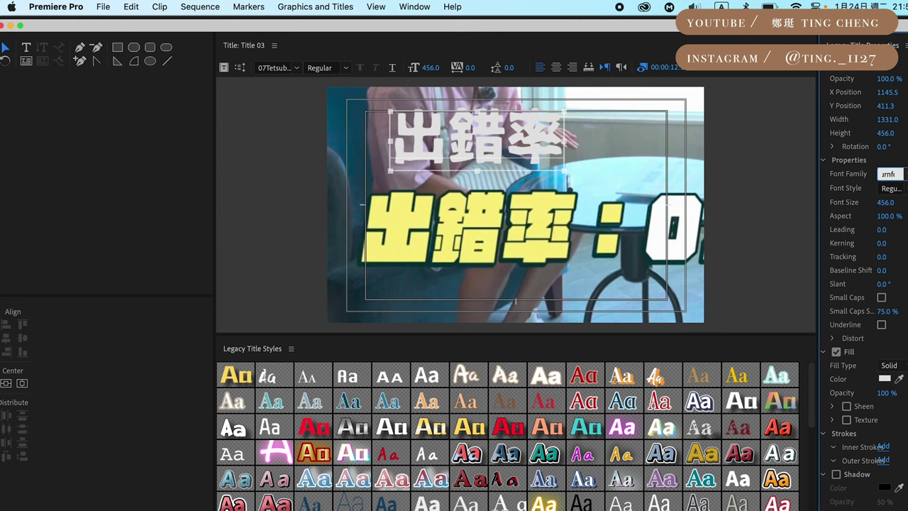
key("Return")
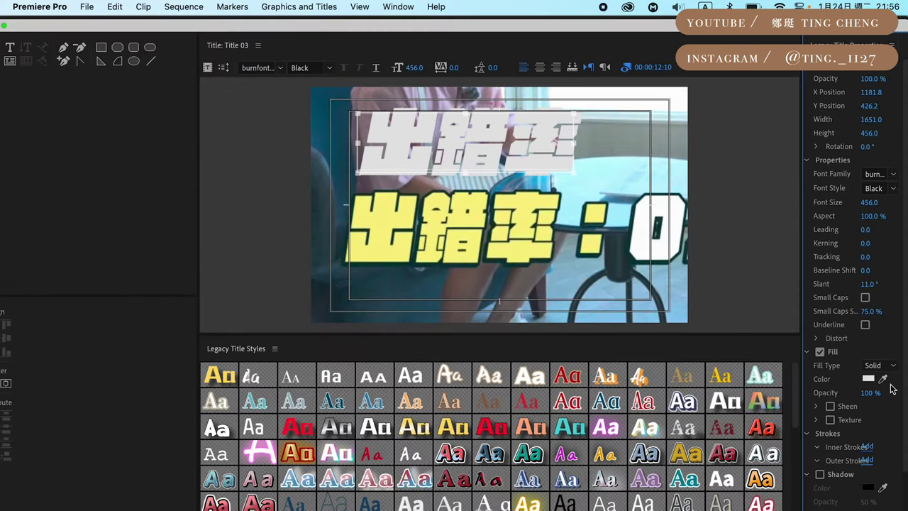
left_click(882, 379)
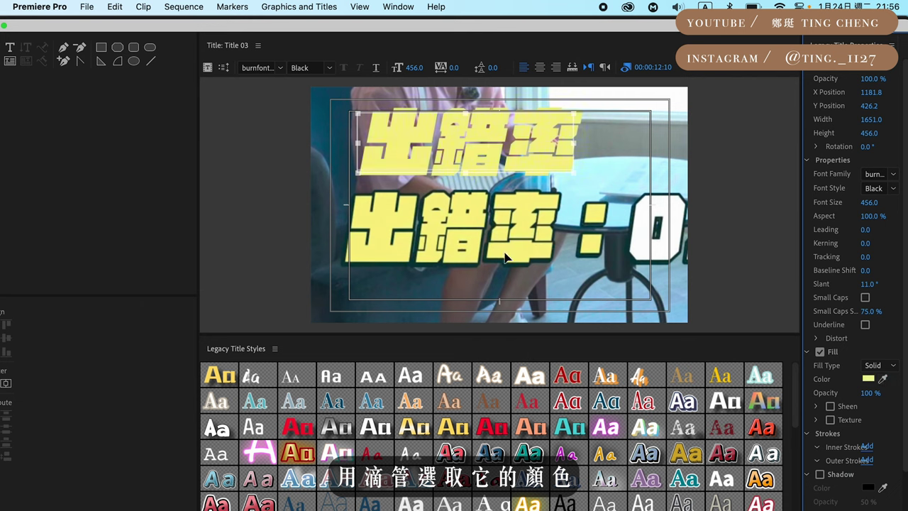
Add an outer stroke in the caption's dark green, thickened to size 33
scroll(865, 376, "down", 3)
left_click(866, 366)
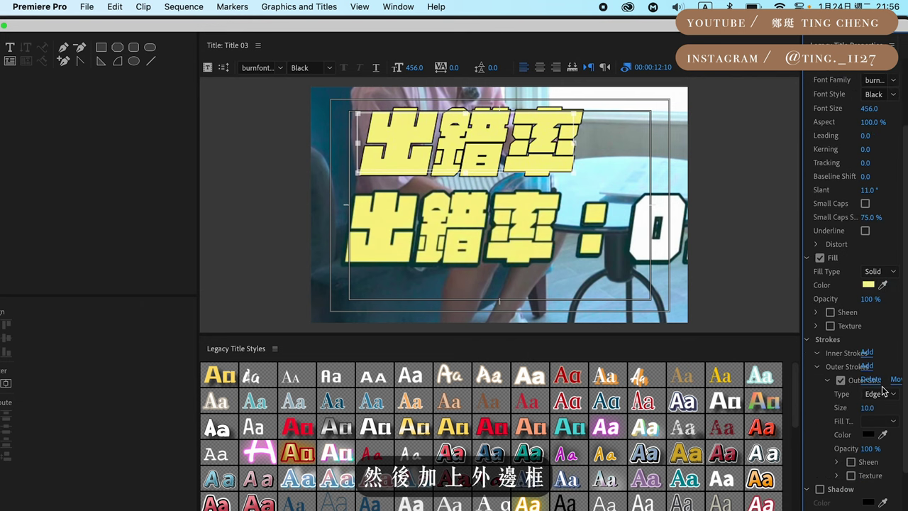
left_click(882, 434)
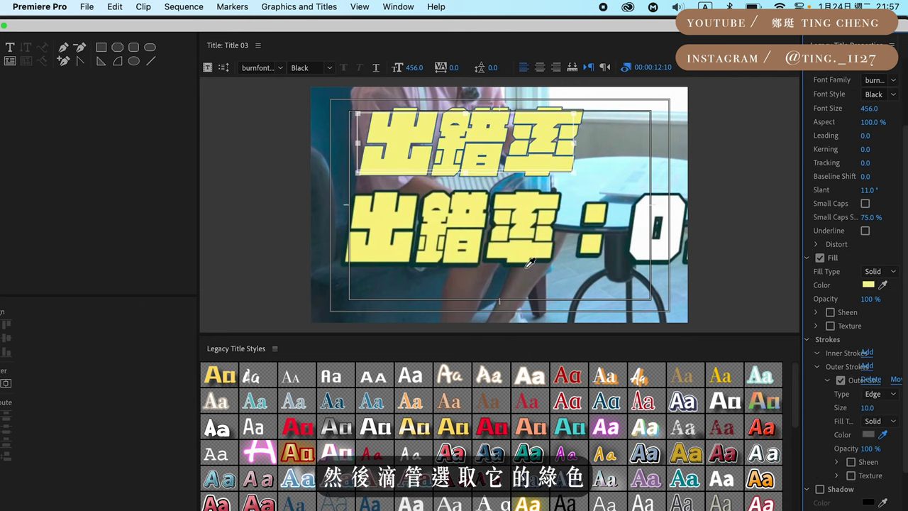
left_click(458, 264)
left_click_drag(866, 407, 899, 407)
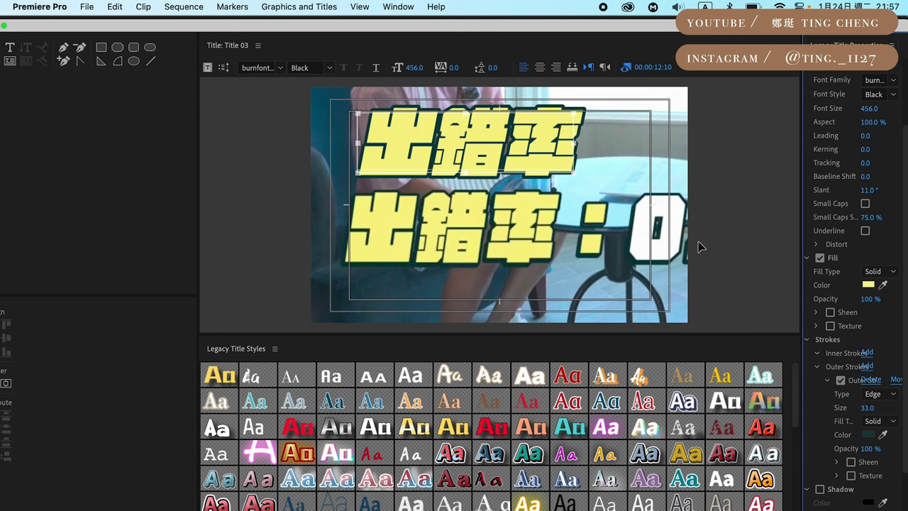
Add a second outer stroke to the 出錯率 text
scroll(858, 319, "down", 5)
scroll(862, 329, "up", 4)
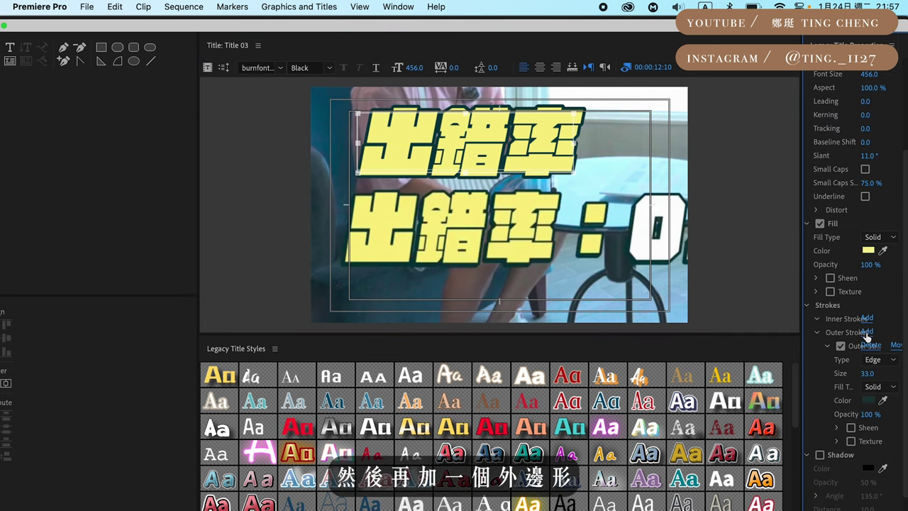
left_click(866, 332)
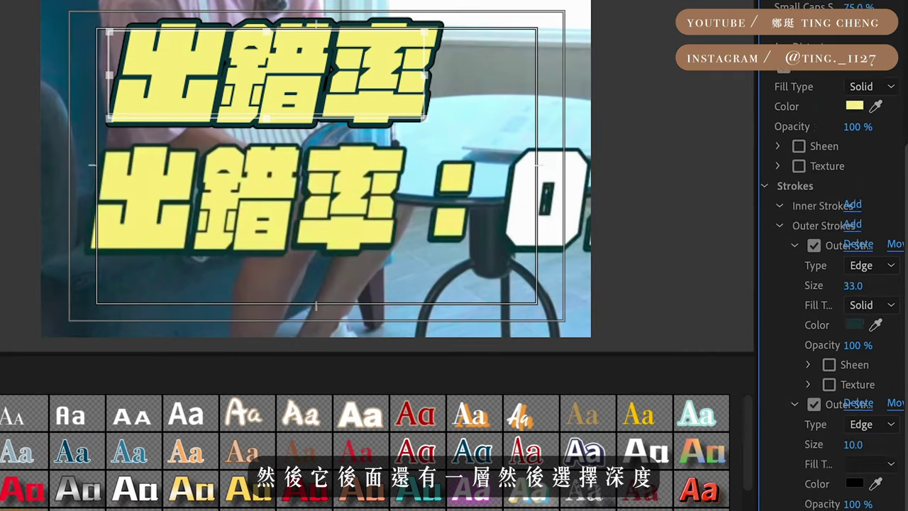
scroll(858, 320, "down", 3)
left_click(879, 282)
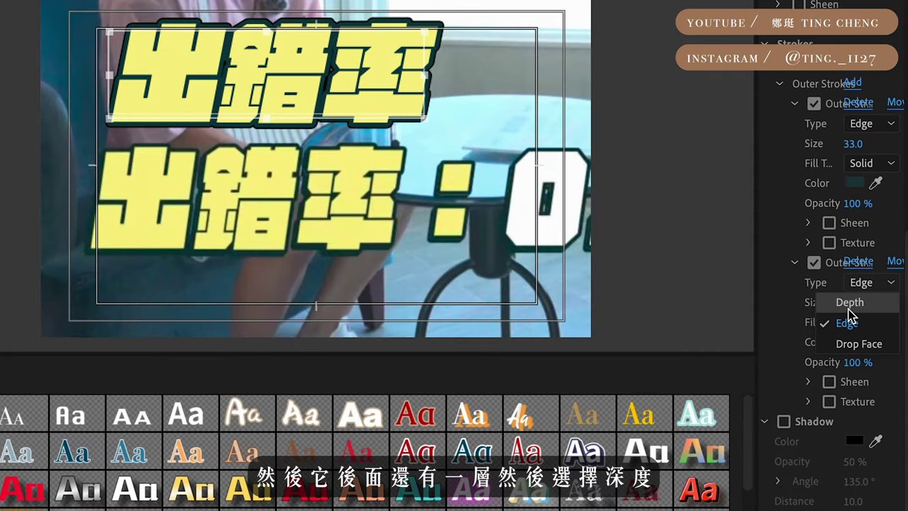
Make the second stroke a dark teal Depth extrusion angled around 33°
left_click(849, 310)
left_click_drag(860, 323, 879, 323)
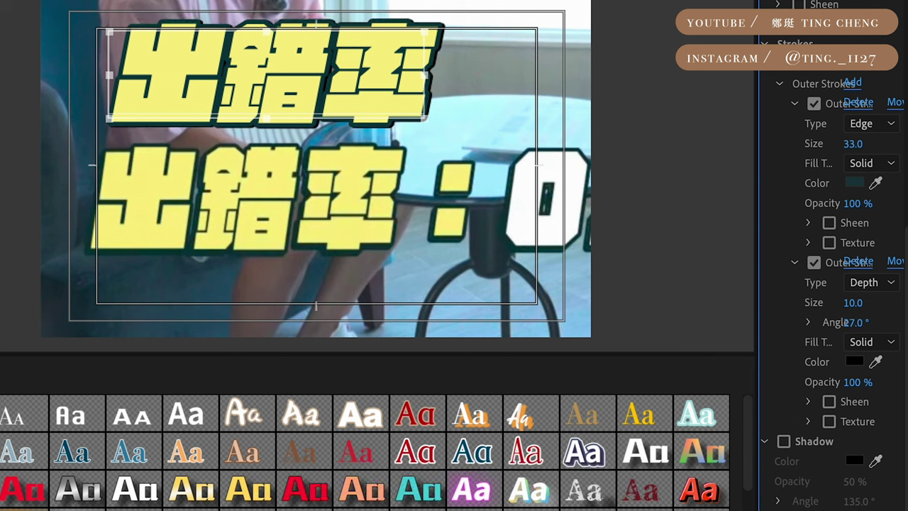
left_click_drag(854, 322, 866, 323)
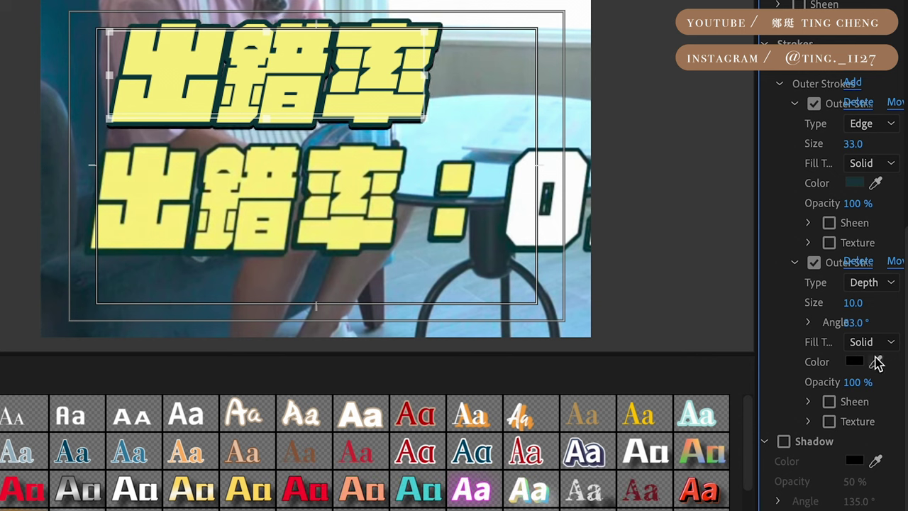
left_click(876, 361)
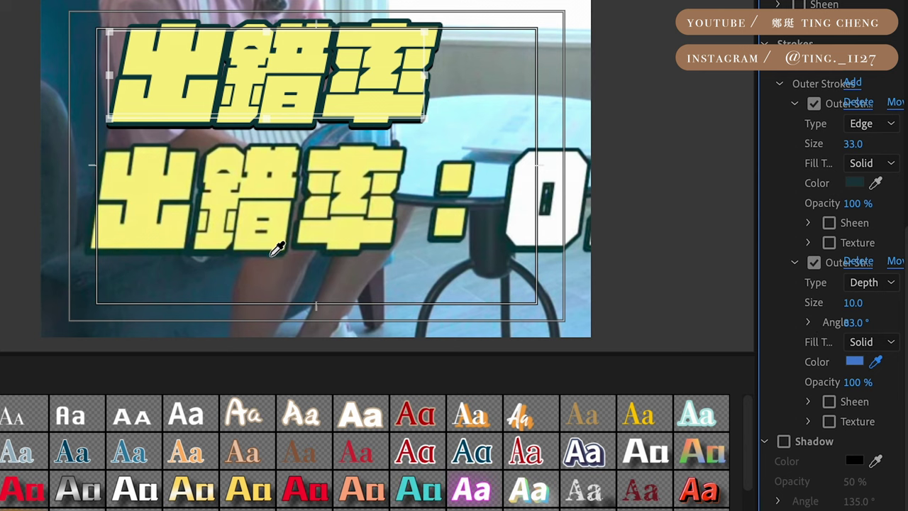
left_click(270, 254)
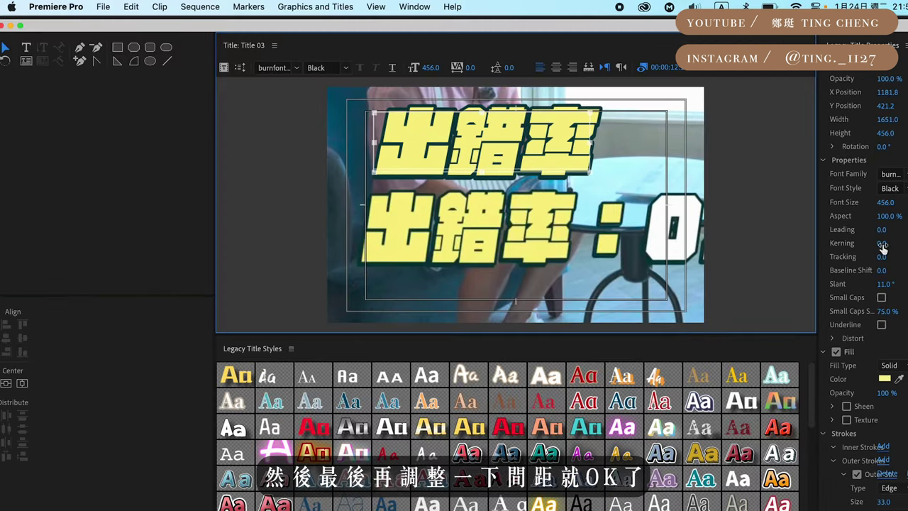
Widen letter spacing, nudge the first line left, and thin the outline from 29 to 26
mouse_move(880, 242)
left_mouse_down()
mouse_move(890, 243)
mouse_move(859, 224)
left_mouse_up()
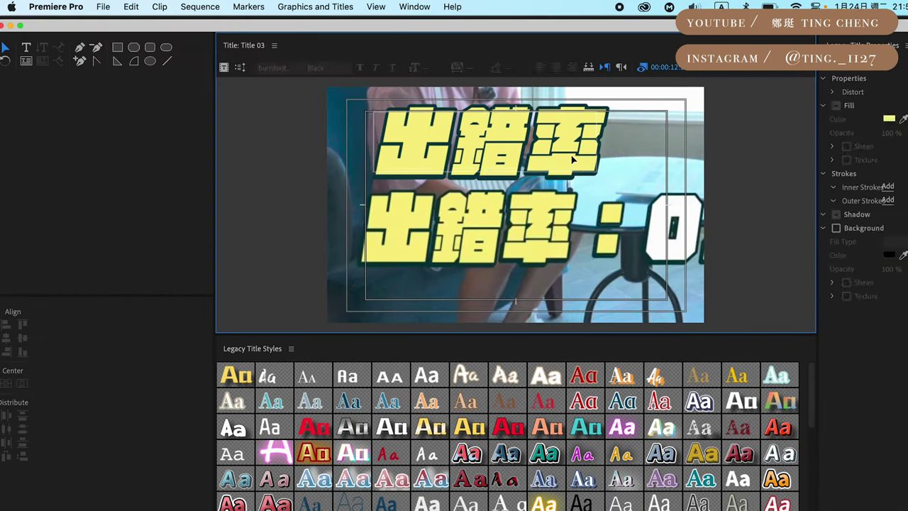
left_click_drag(573, 159, 552, 154)
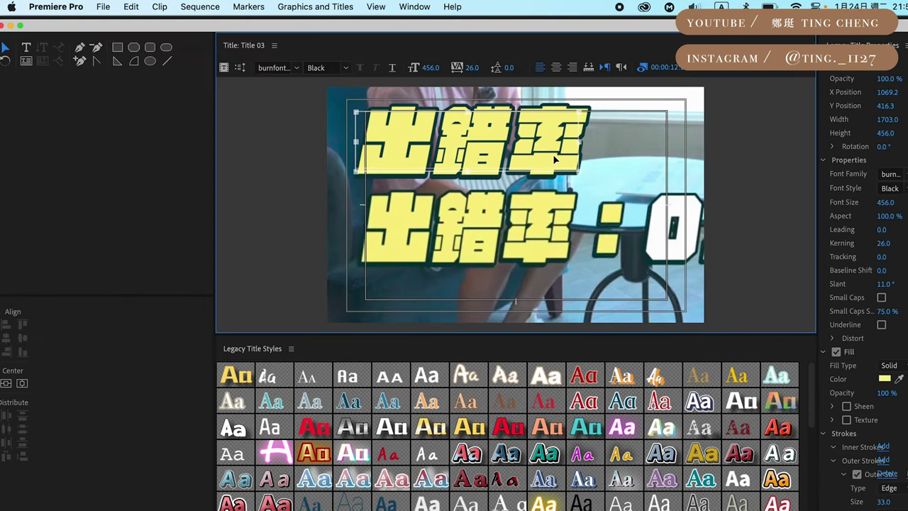
scroll(884, 184, "down", 10)
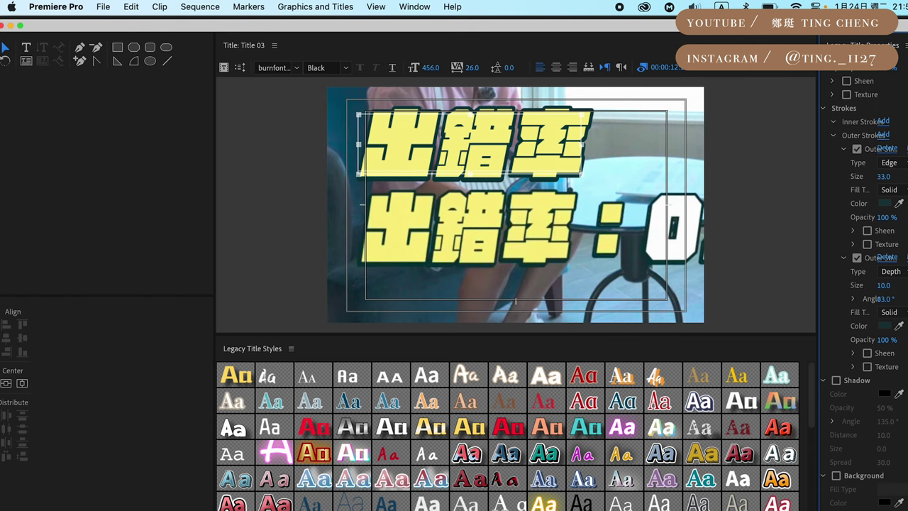
left_click_drag(883, 176, 872, 176)
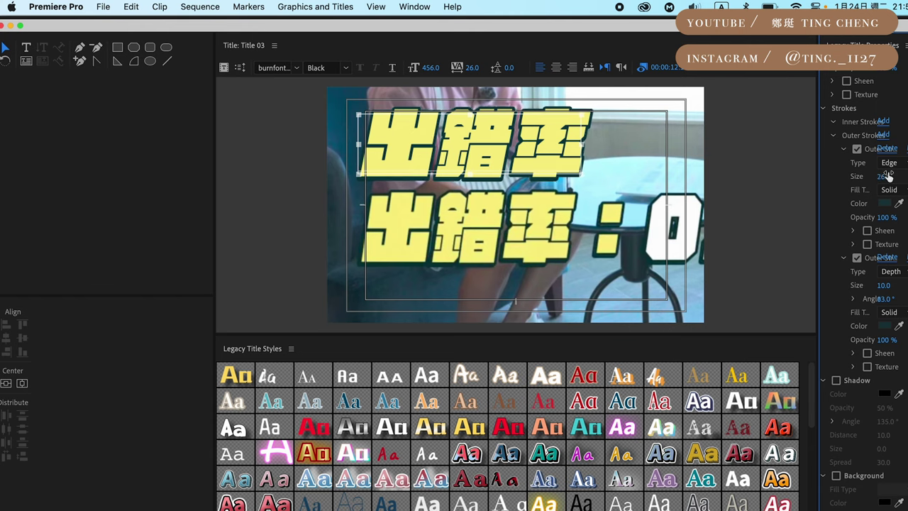
left_click(679, 204)
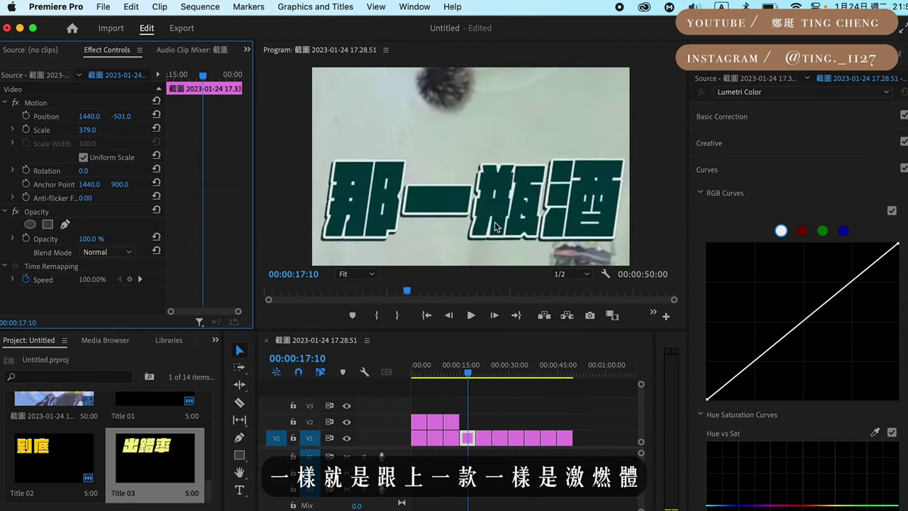
double_click(177, 465)
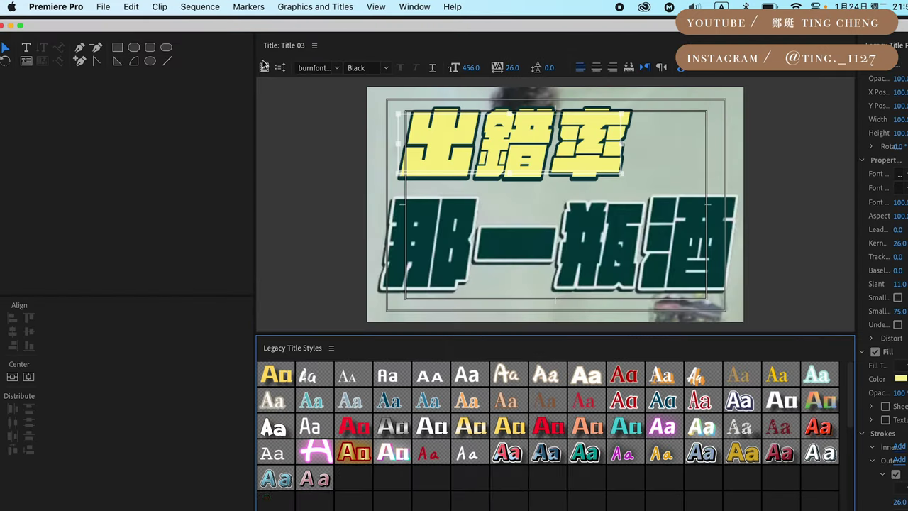
Create Title 04 based on Title 03 and fill the top line with sampled dark green
left_click(264, 66)
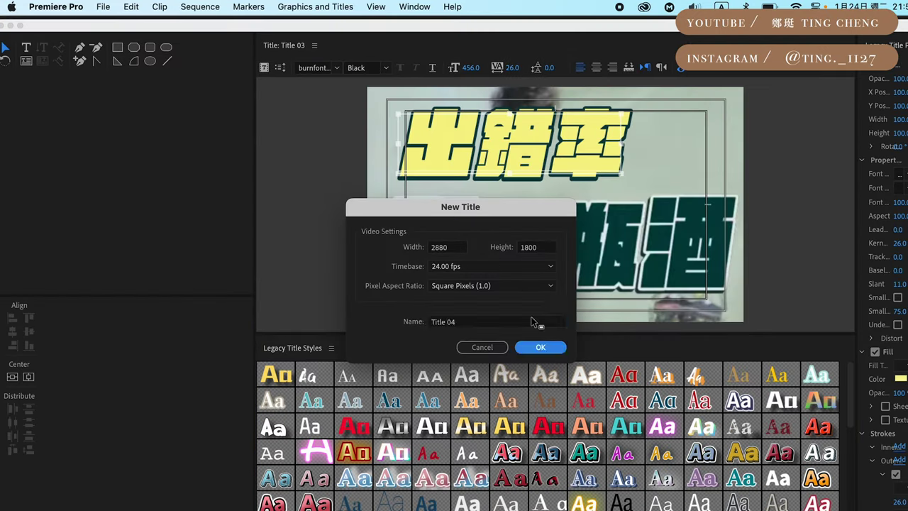
left_click(540, 347)
left_click(837, 414)
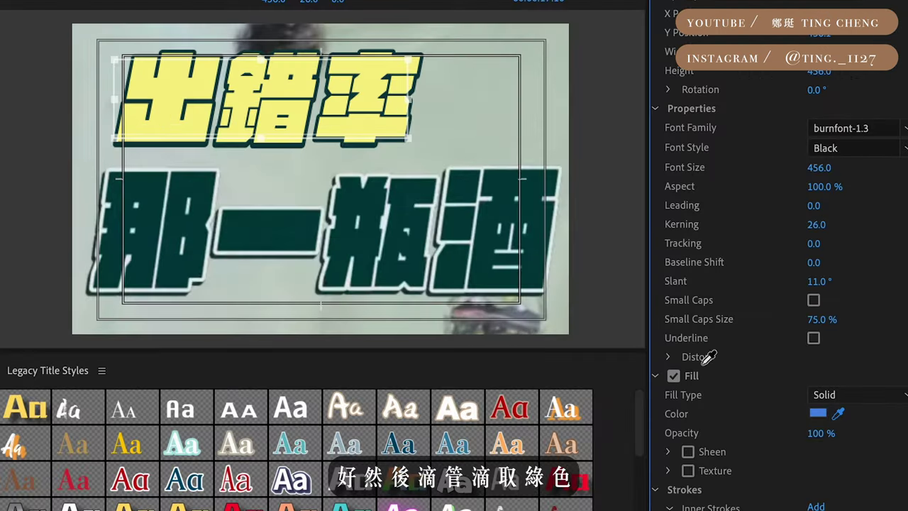
left_click(347, 224)
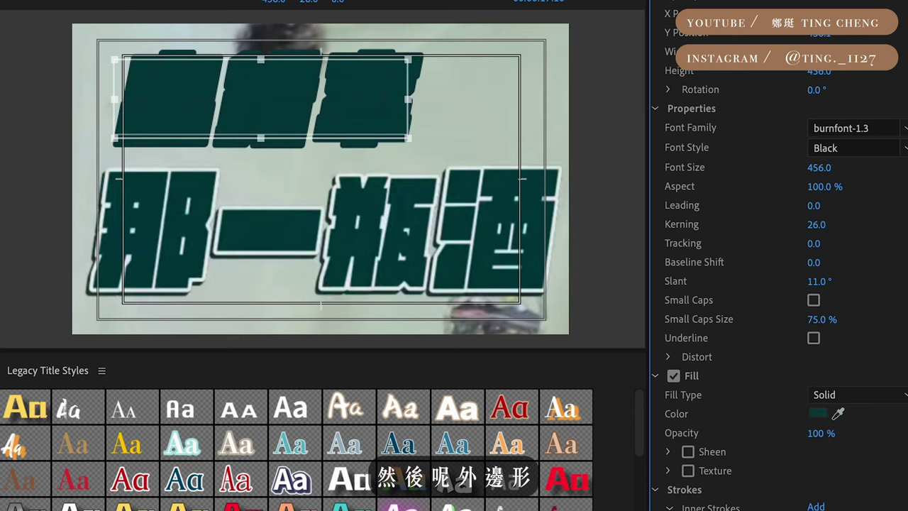
Give the top line a white outline and reangle the depth edge to about 131°
scroll(780, 283, "down", 5)
left_click(838, 331)
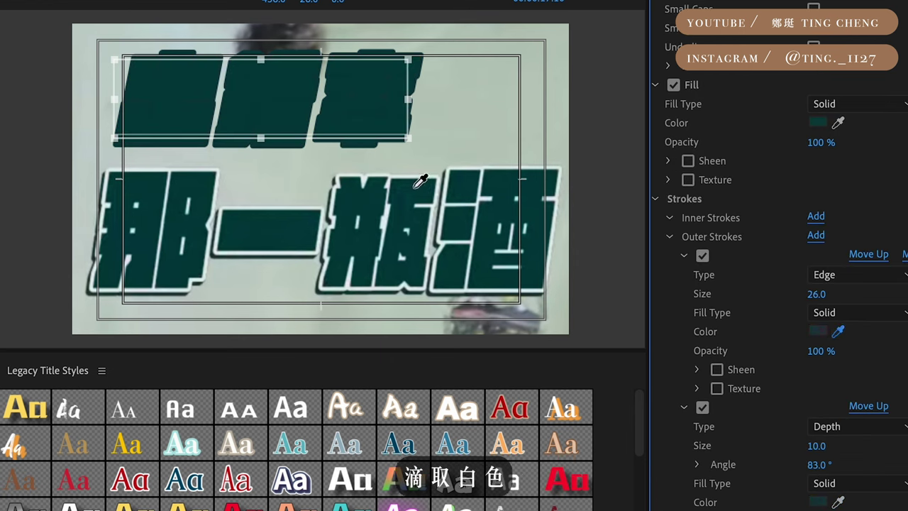
left_click(435, 210)
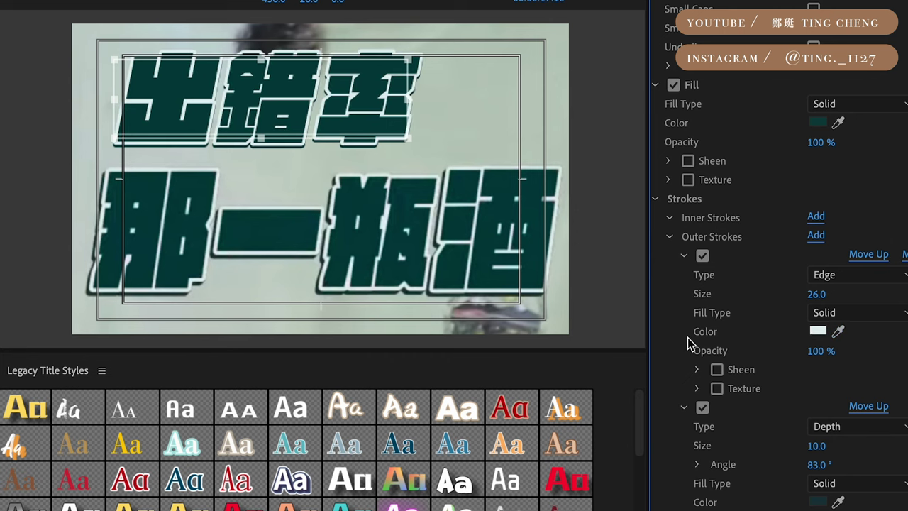
left_click(335, 228)
scroll(786, 255, "down", 5)
scroll(786, 256, "down", 1)
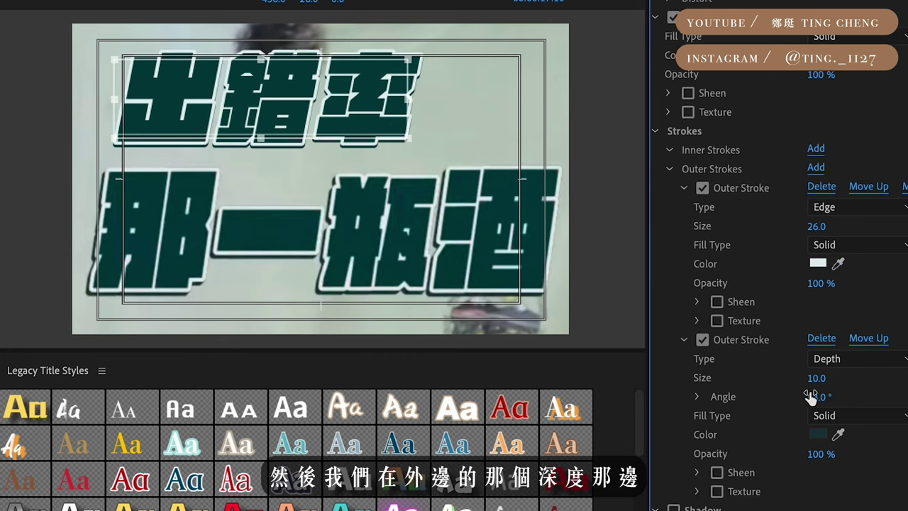
left_click_drag(817, 397, 844, 397)
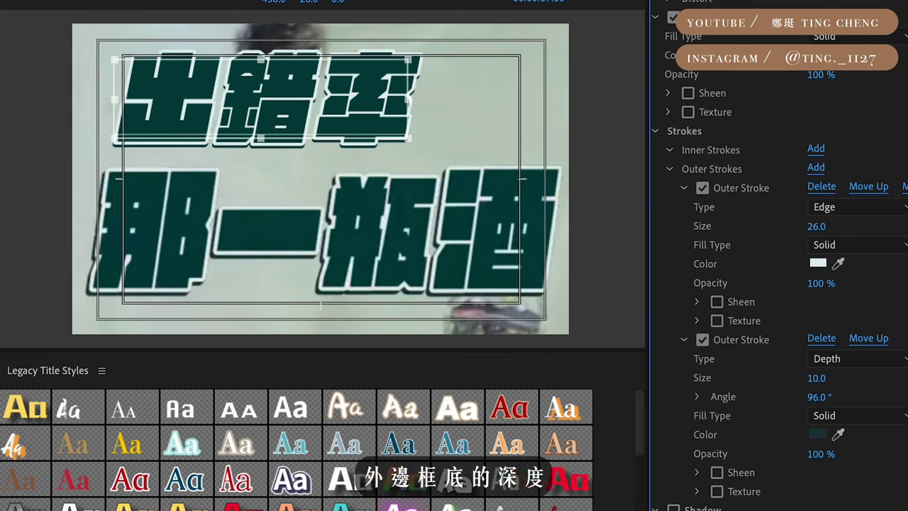
mouse_move(820, 397)
left_mouse_down()
mouse_move(824, 377)
mouse_move(808, 378)
left_mouse_up()
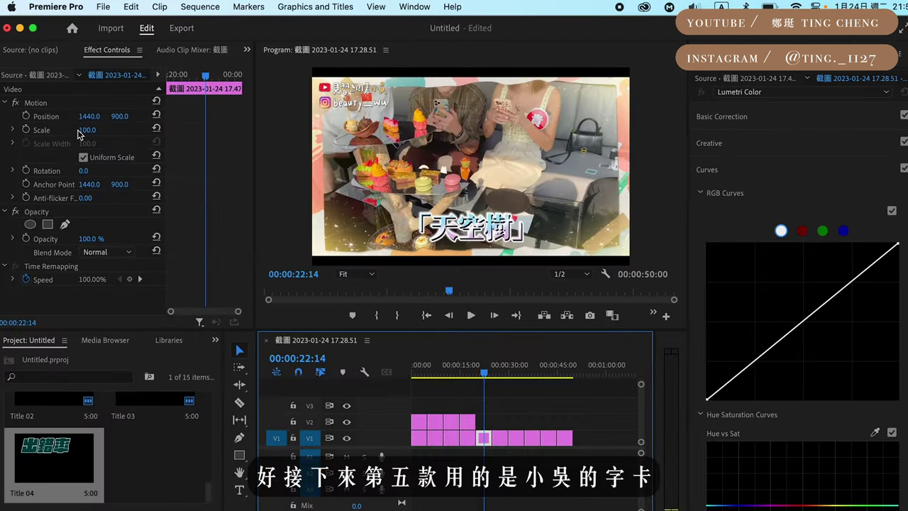
left_click_drag(80, 129, 106, 130)
left_click_drag(119, 116, 124, 116)
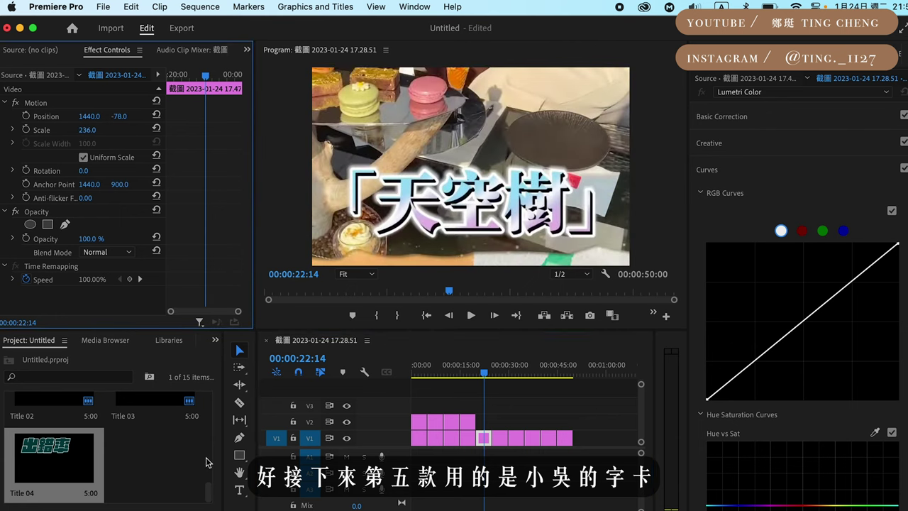
Create a new legacy title named Title 05
left_click(103, 6)
mouse_move(121, 27)
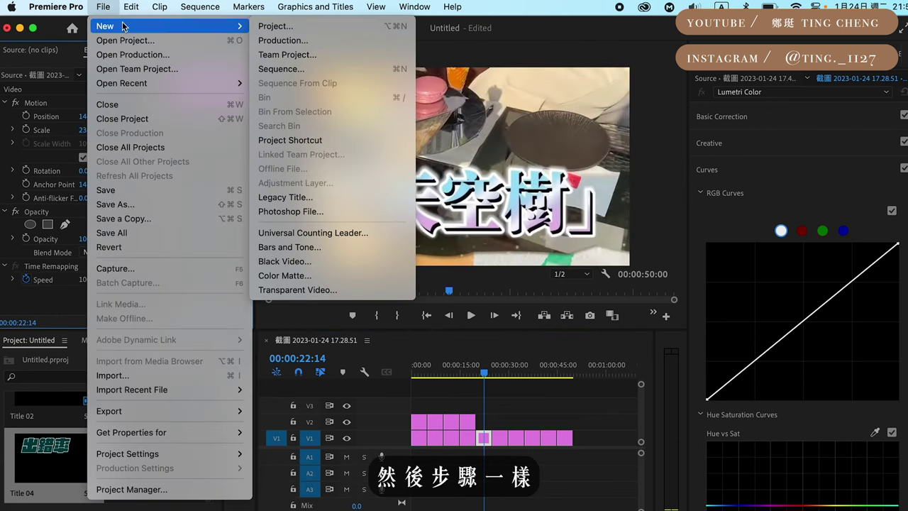
left_click(341, 206)
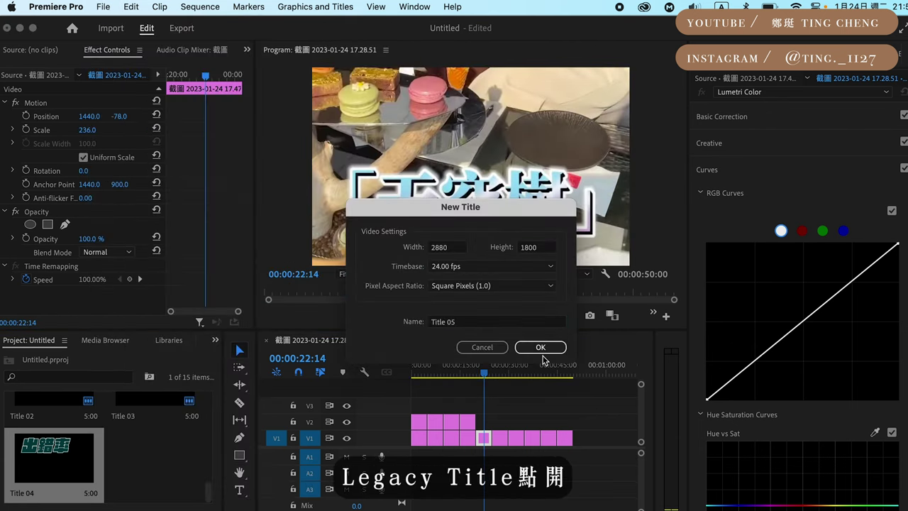
left_click(540, 348)
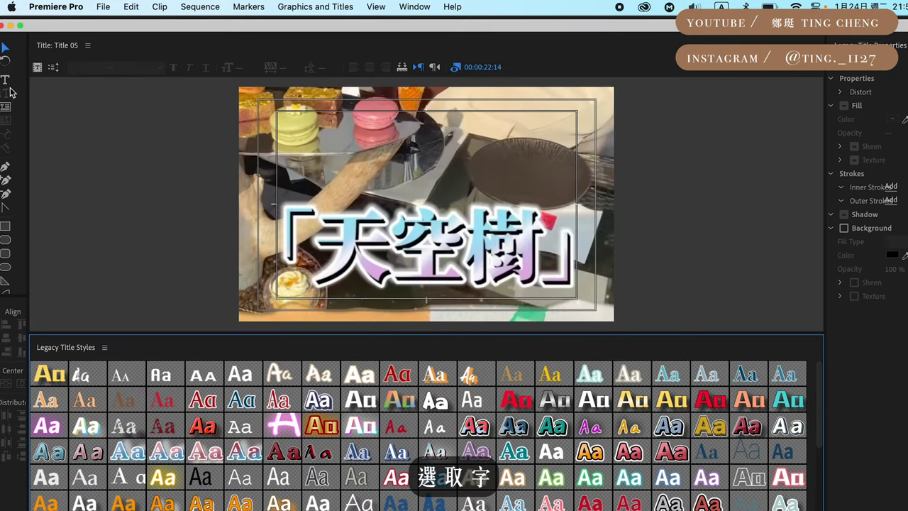
Paste 天空樹 as text, scale it to size 658.3, and set it in Source Han Serif Bold
left_click(5, 79)
left_click(292, 154)
type("天空樹")
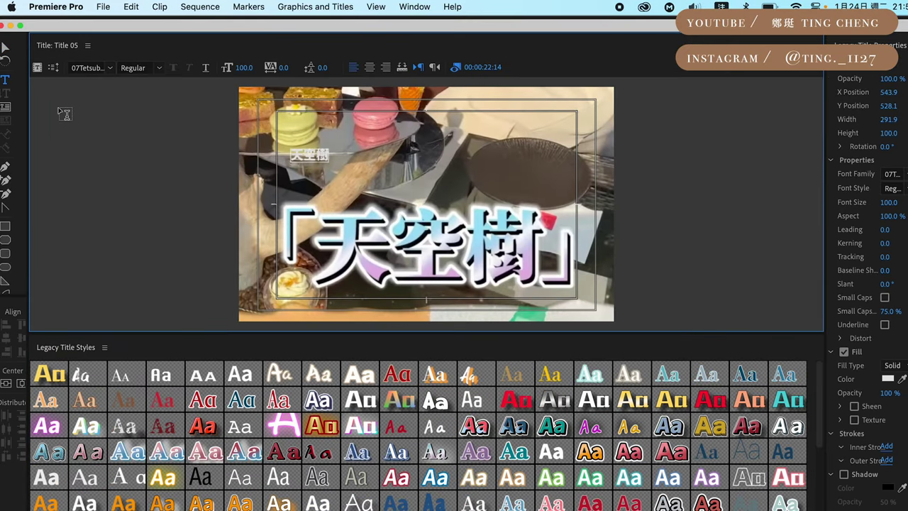
left_click(6, 48)
left_click_drag(330, 164, 531, 205)
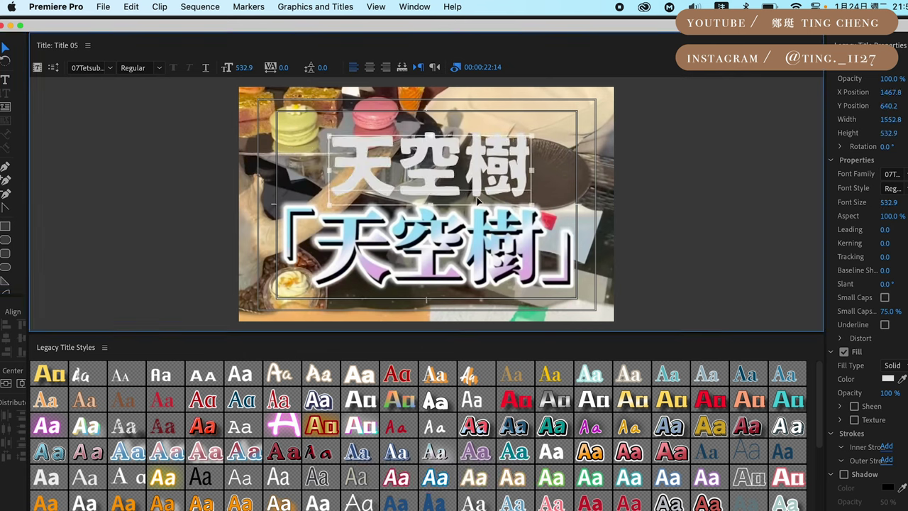
left_click(893, 174)
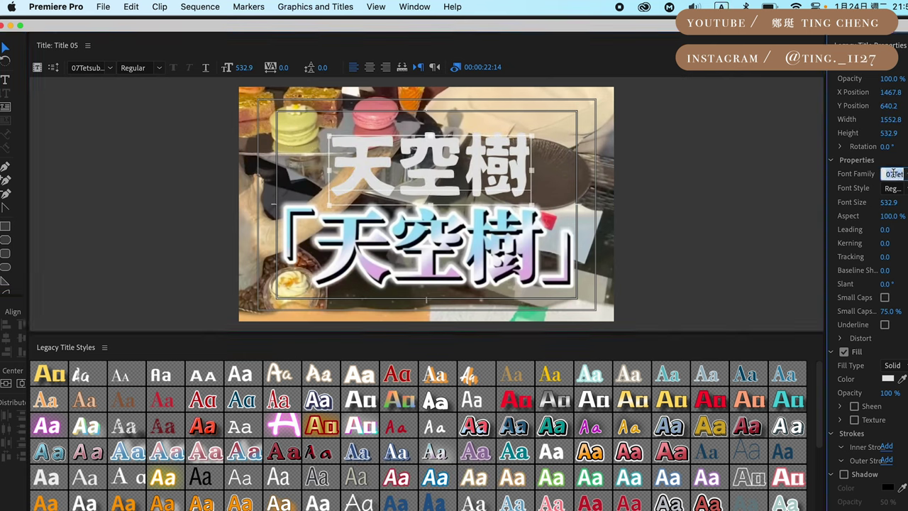
key("Return")
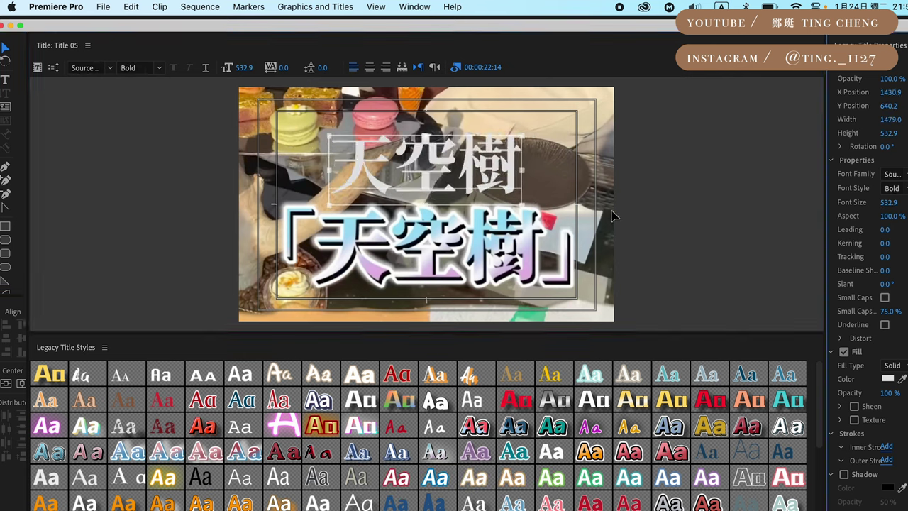
key("ctrl+shift+period")
left_click_drag(731, 138, 670, 153)
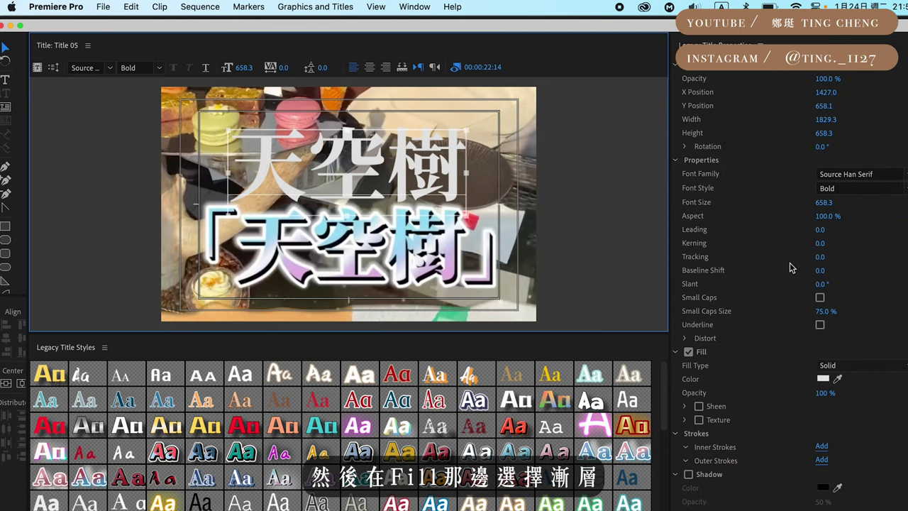
Give the 天空樹 text a Linear Gradient fill with a light blue left stop sampled from the video
left_click(855, 365)
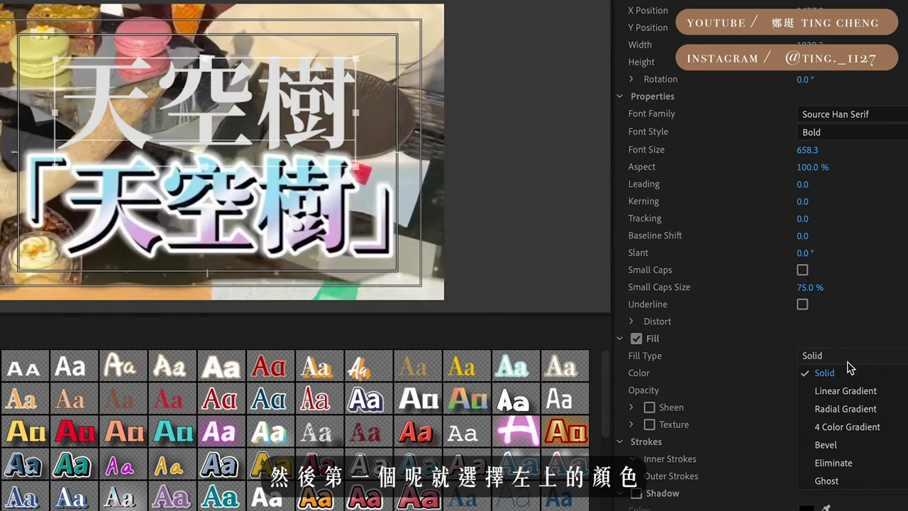
left_click(848, 390)
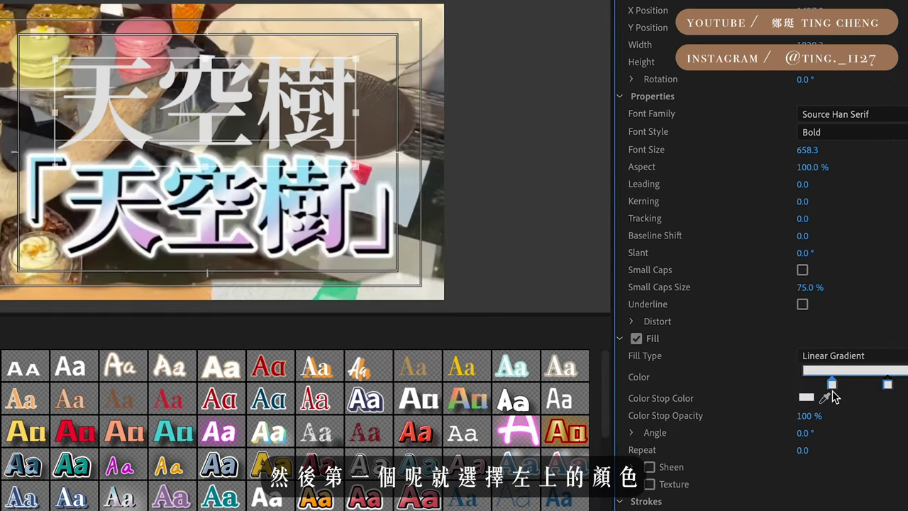
double_click(832, 384)
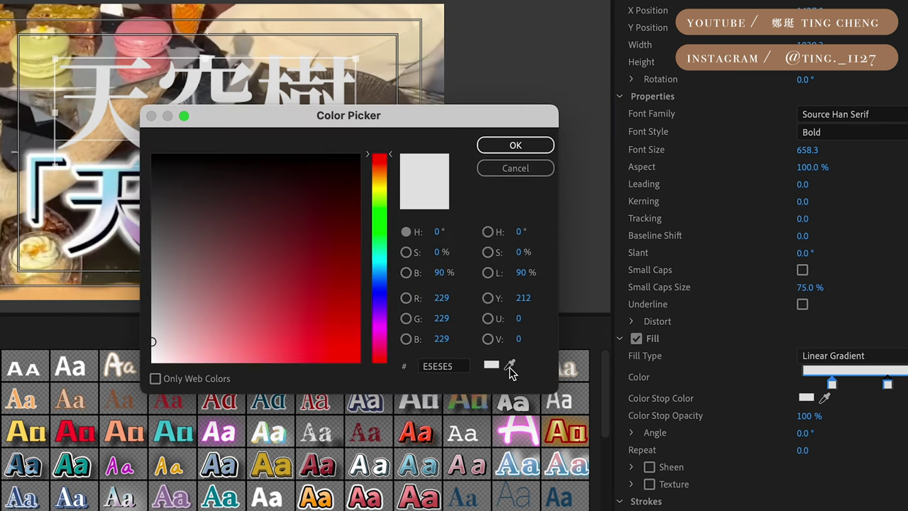
left_click(508, 363)
left_click(108, 183)
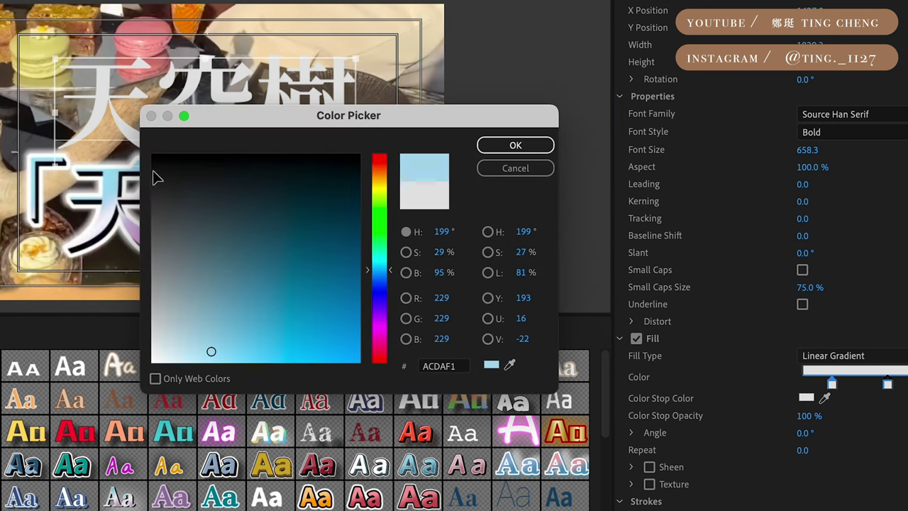
left_click(504, 145)
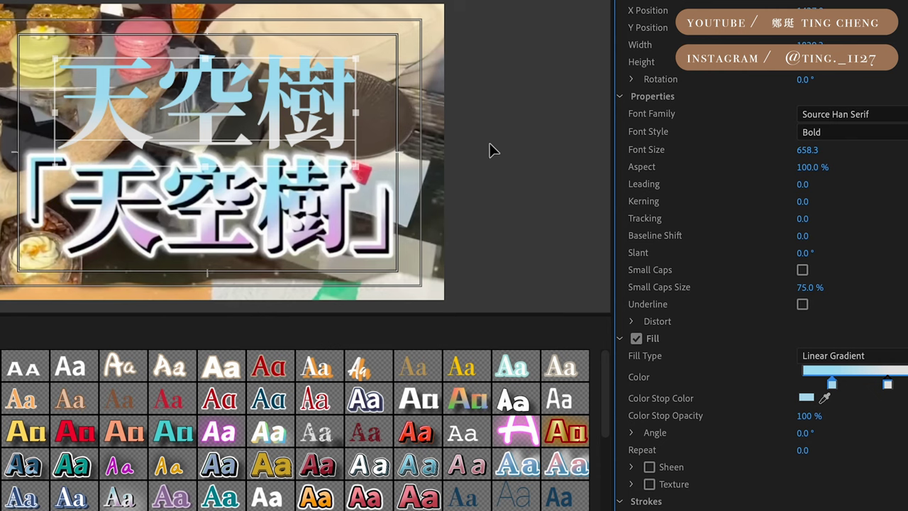
Set the right gradient stop to a sampled purple and angle the gradient at 325°
scroll(886, 213, "down", 5)
left_click(887, 205)
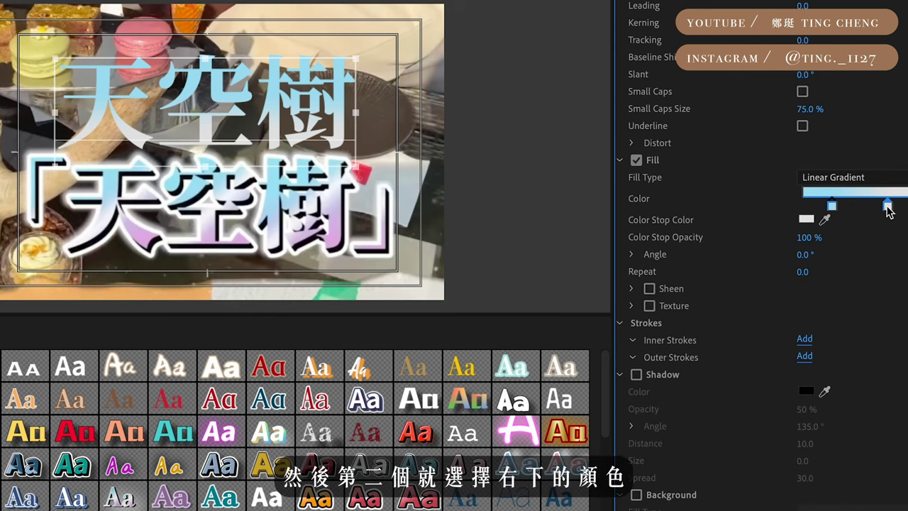
double_click(888, 207)
left_click(509, 364)
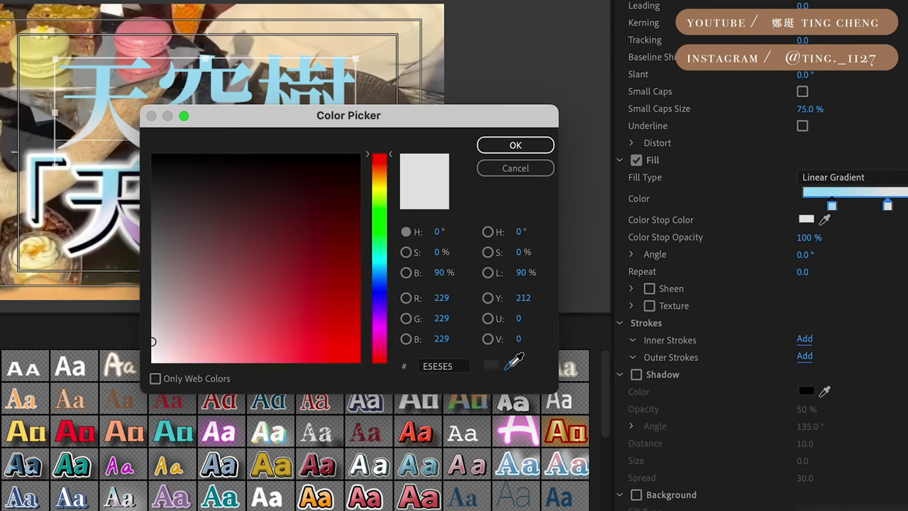
left_click(141, 235)
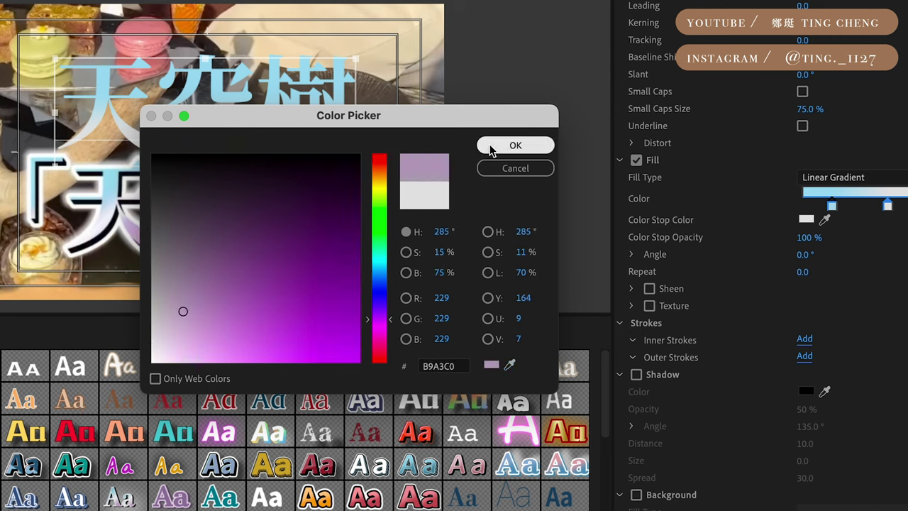
left_click(492, 144)
left_click_drag(802, 254, 784, 254)
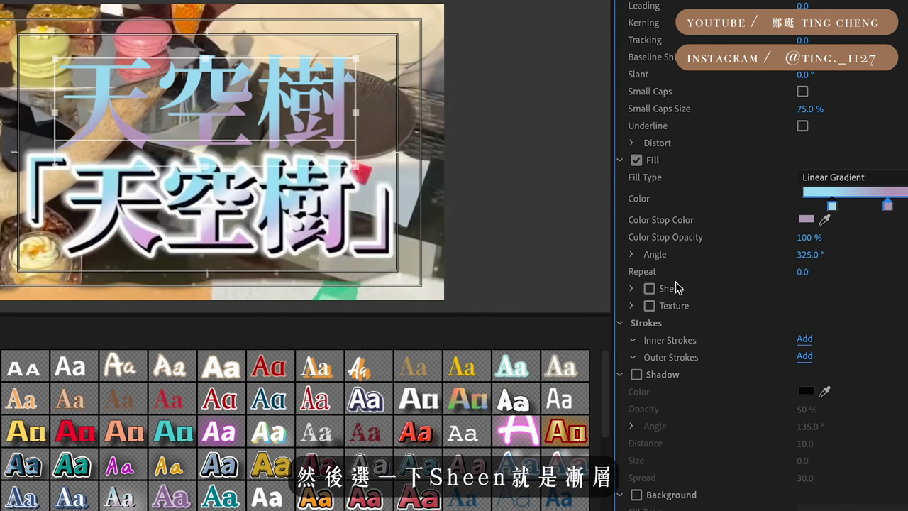
left_click(649, 289)
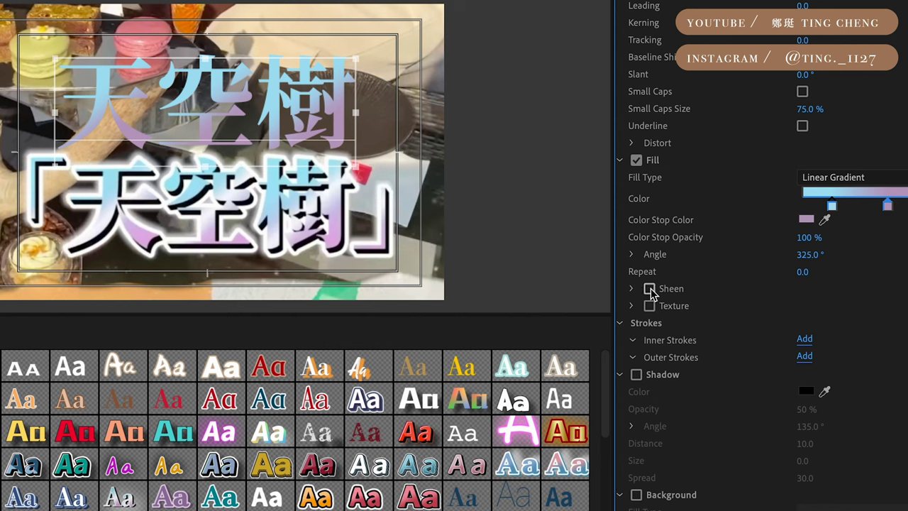
Enable a white sheen at size 86 and angle 336°
left_click(631, 288)
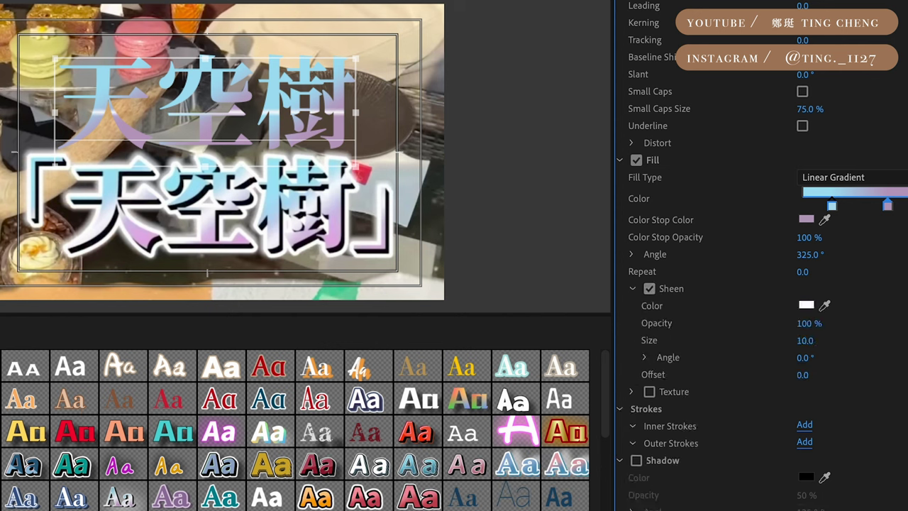
mouse_move(803, 341)
left_mouse_down()
mouse_move(845, 341)
mouse_move(810, 341)
left_mouse_up()
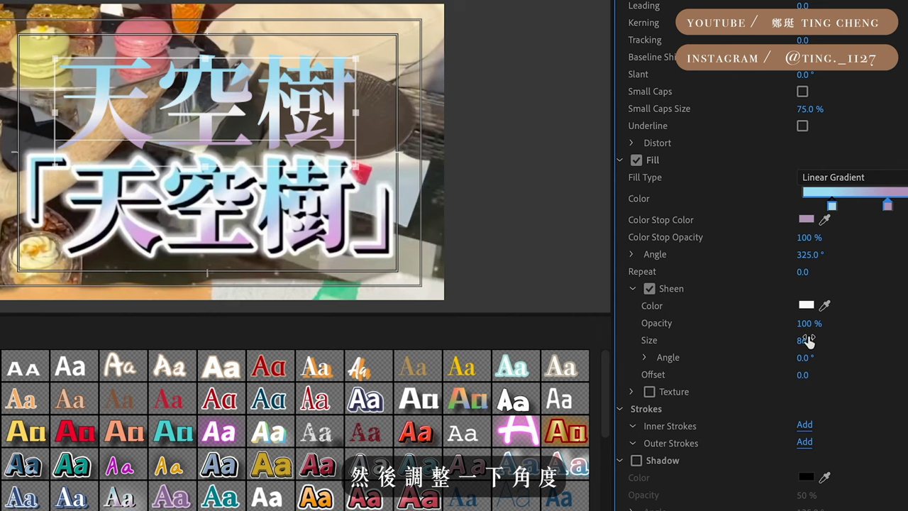
left_click_drag(804, 356, 827, 357)
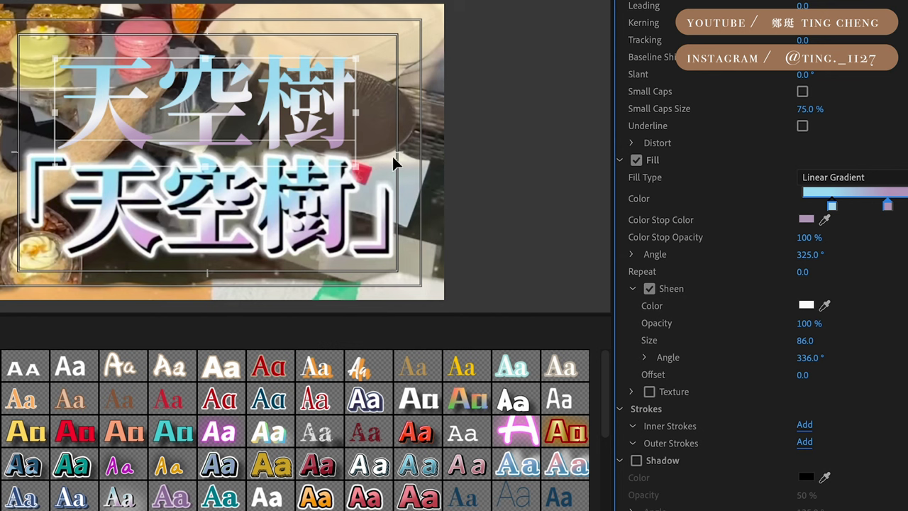
Add a black Depth outer stroke at a 30° angle with size 14
scroll(804, 377, "down", 2)
left_click(804, 384)
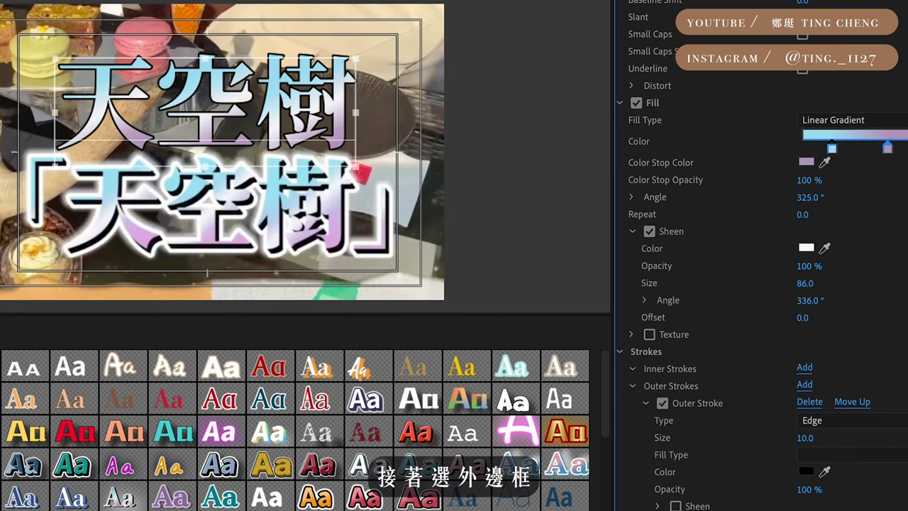
scroll(759, 284, "down", 3)
left_click(879, 319)
left_click(865, 335)
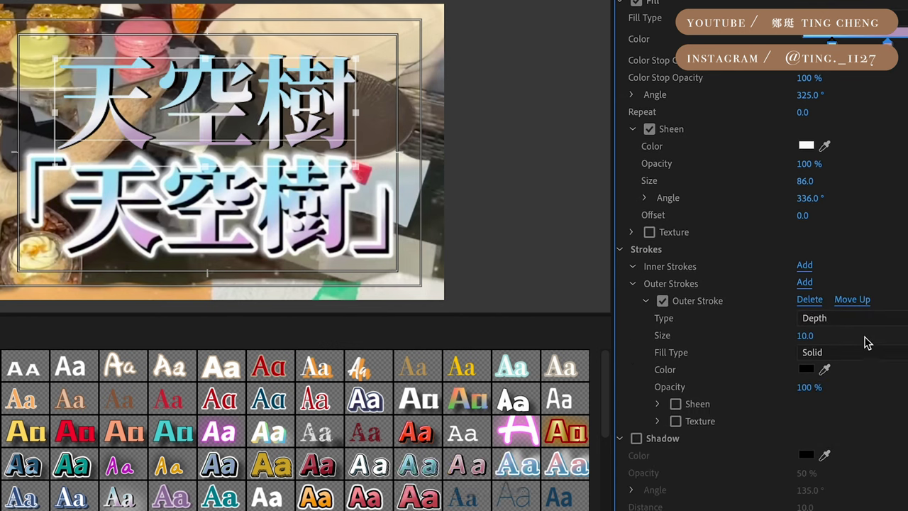
left_click_drag(803, 352, 814, 351)
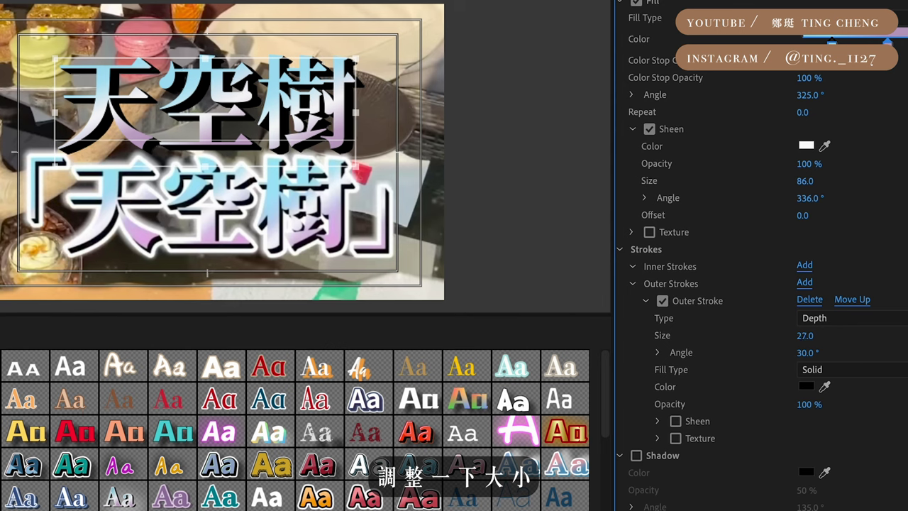
left_click_drag(804, 336, 793, 335)
scroll(759, 284, "down", 2)
left_click_drag(802, 257, 809, 256)
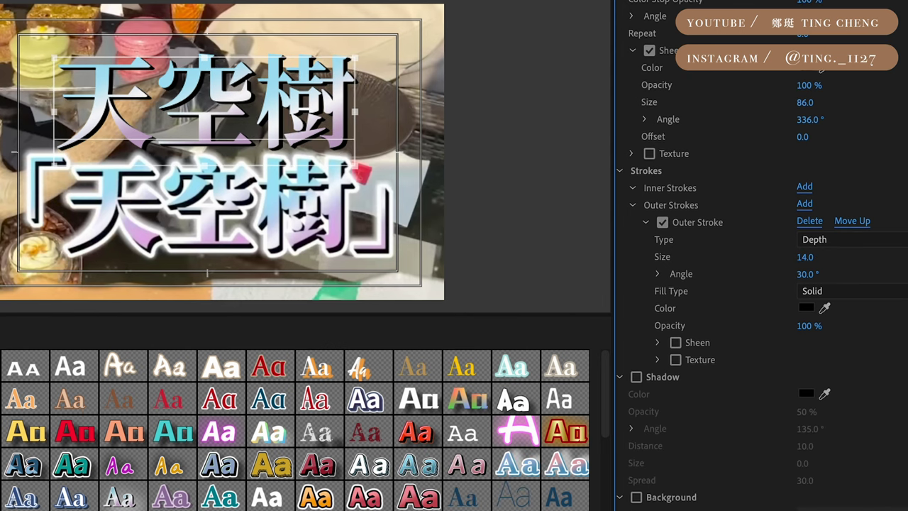
left_click(636, 376)
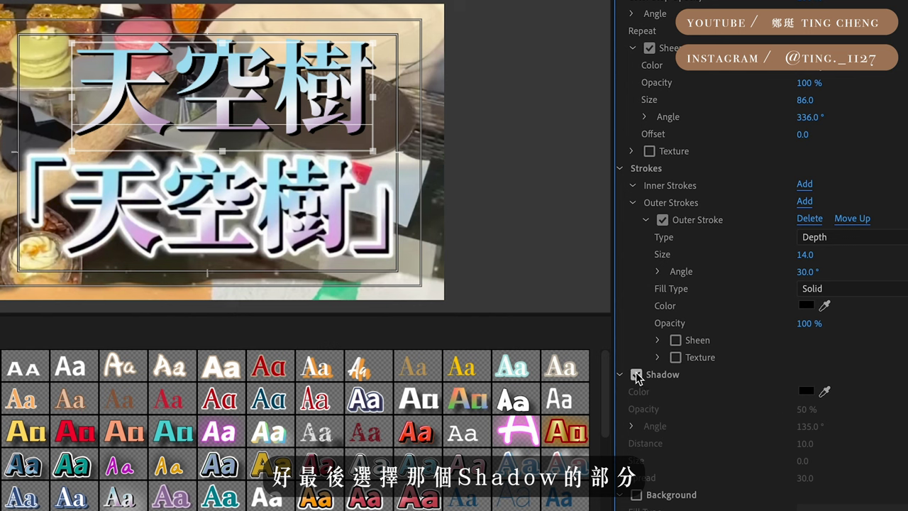
Make the shadow a white glow with size 40 and 100% opacity
left_click(806, 390)
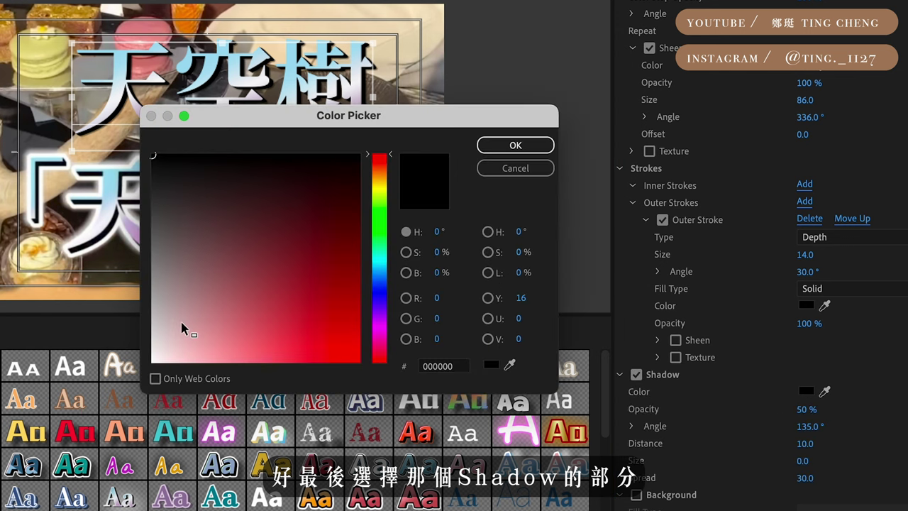
left_click(505, 147)
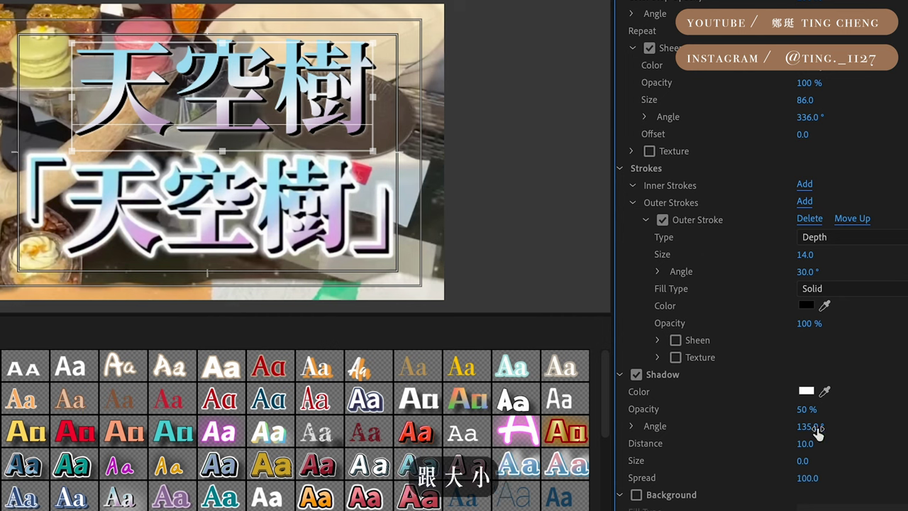
mouse_move(805, 461)
left_mouse_down()
mouse_move(851, 461)
mouse_move(766, 460)
left_mouse_up()
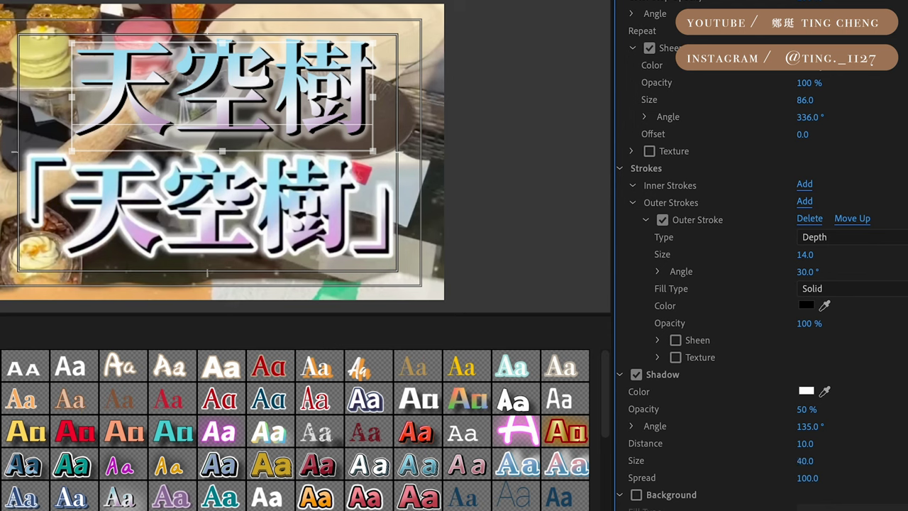
left_click_drag(807, 409, 851, 409)
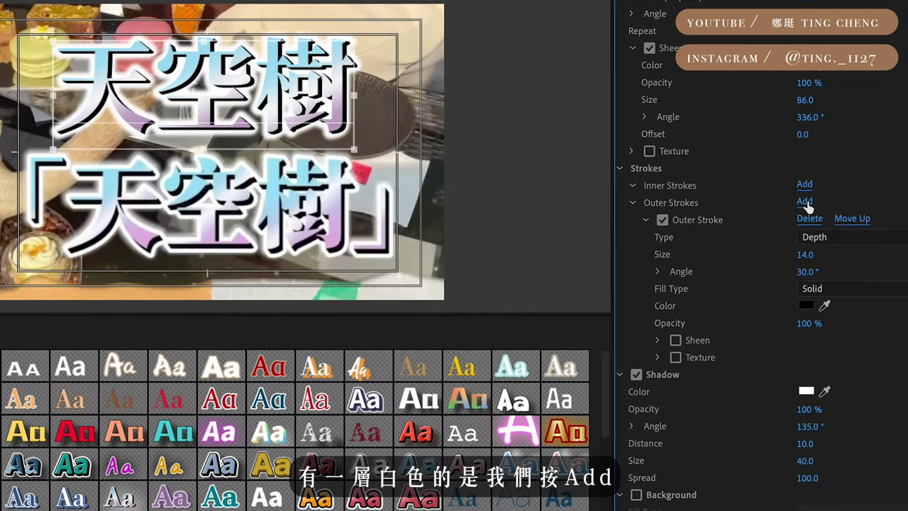
Add a second outer stroke, a white Edge outline of size 10
left_click(821, 244)
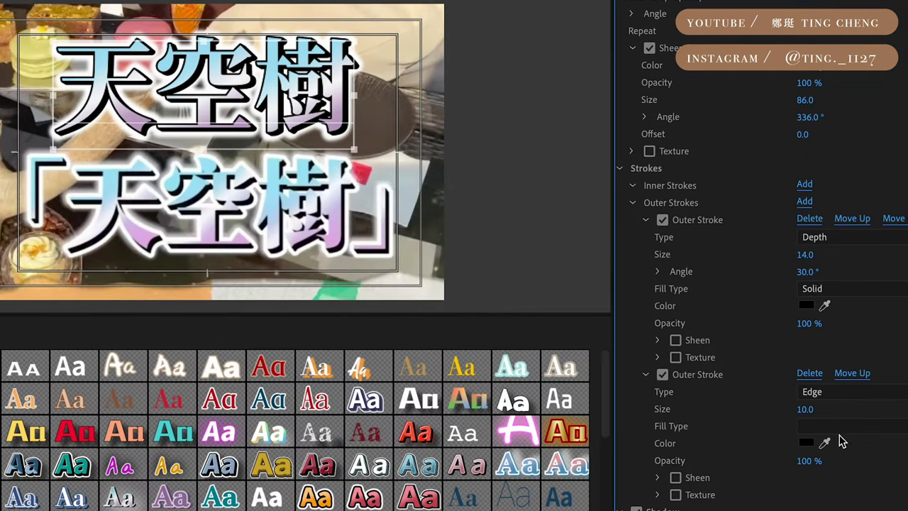
left_click(806, 443)
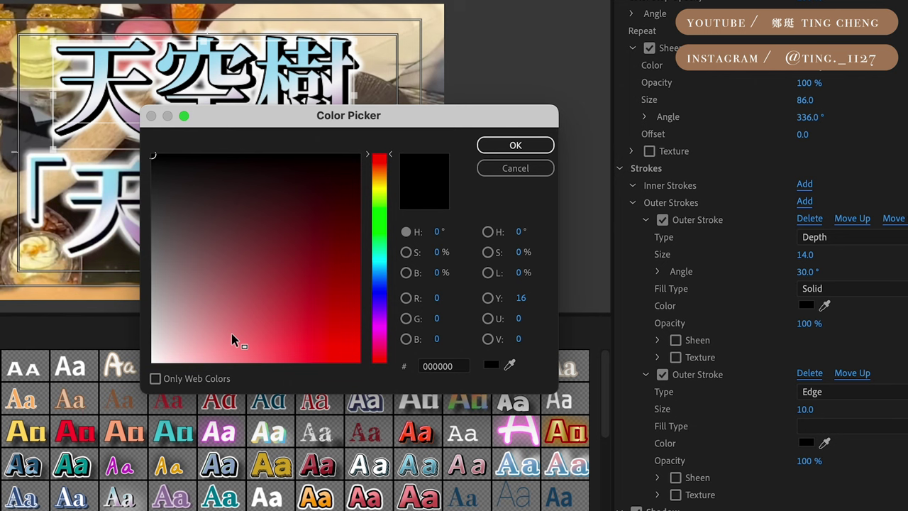
left_click(153, 360)
left_click(515, 145)
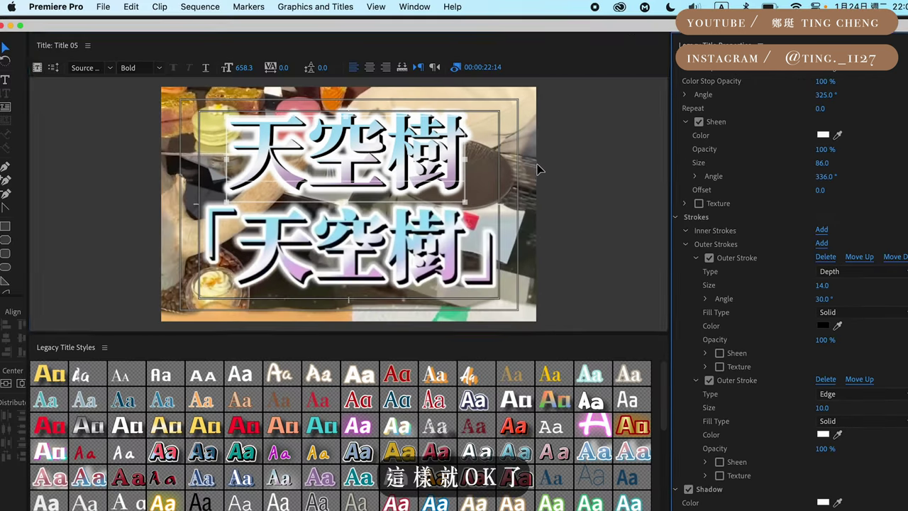
left_click(536, 168)
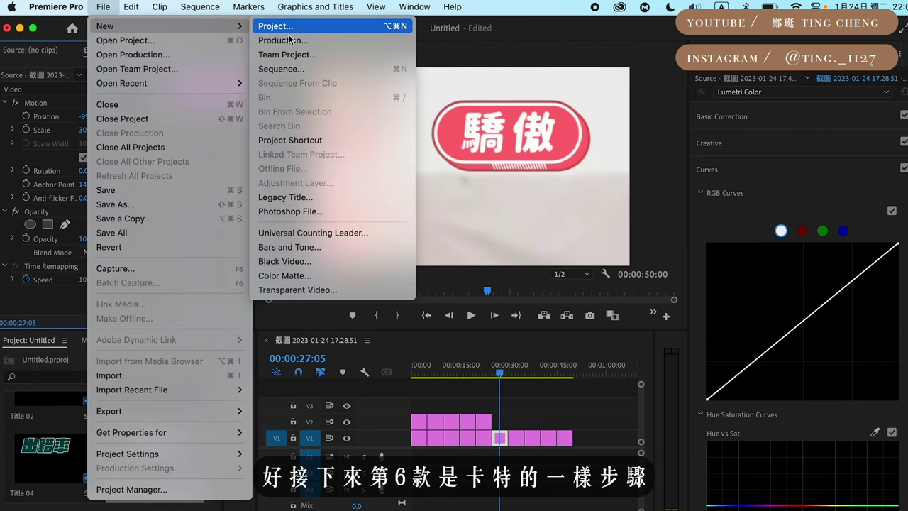
Create a new legacy title and draw a rounded rectangle filled with the 驕傲 badge's pink
left_click(283, 196)
left_click(539, 345)
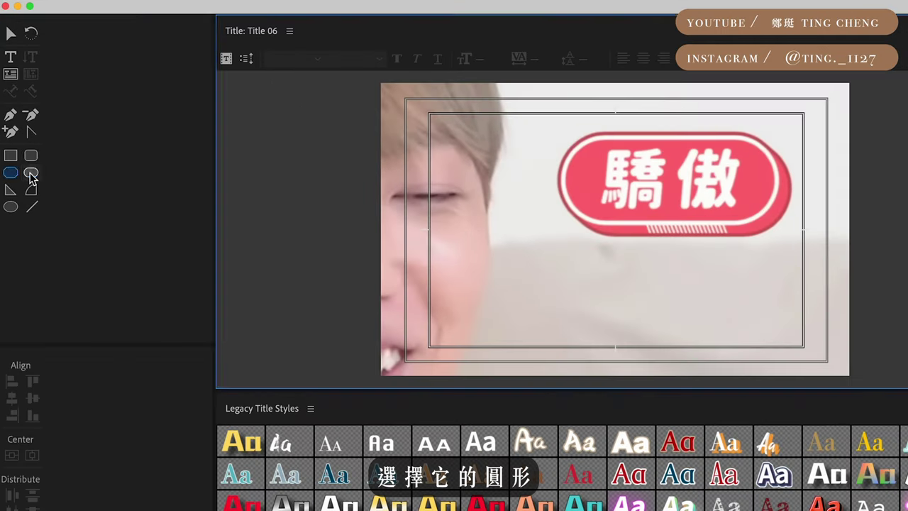
left_click(20, 156)
left_click_drag(543, 255, 765, 342)
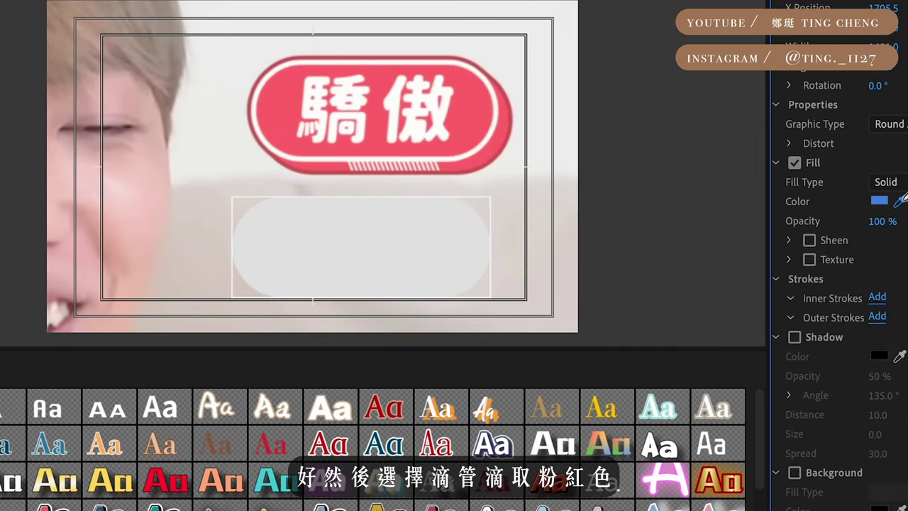
left_click(900, 201)
left_click(473, 108)
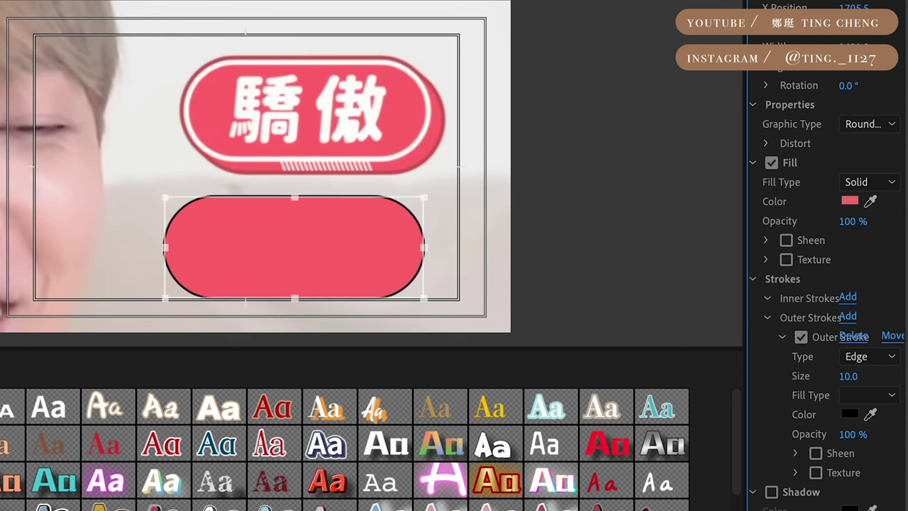
Give the pill a white outer stroke of size 27
scroll(856, 344, "down", 2)
left_click(850, 341)
left_click(134, 371)
left_click(54, 403)
left_click(454, 157)
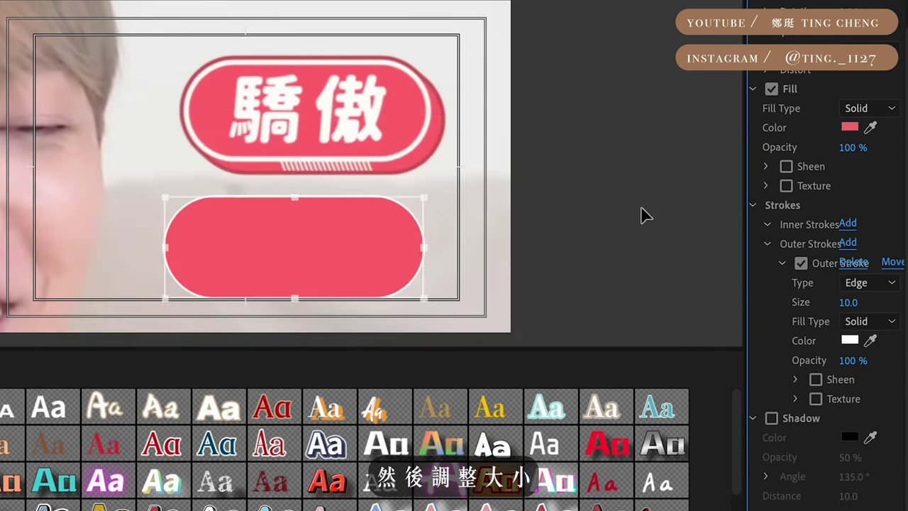
left_click_drag(847, 302, 869, 302)
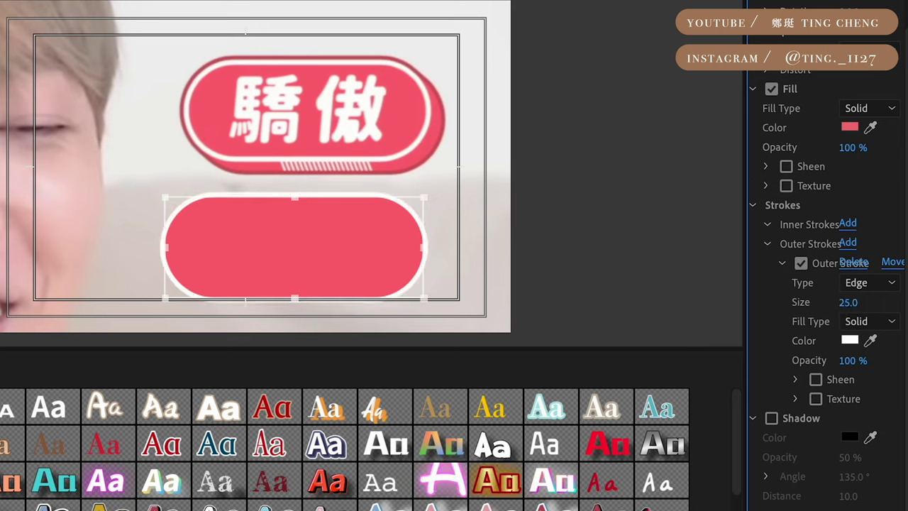
Add a second outer stroke colored with the badge's sampled pink
left_click(847, 244)
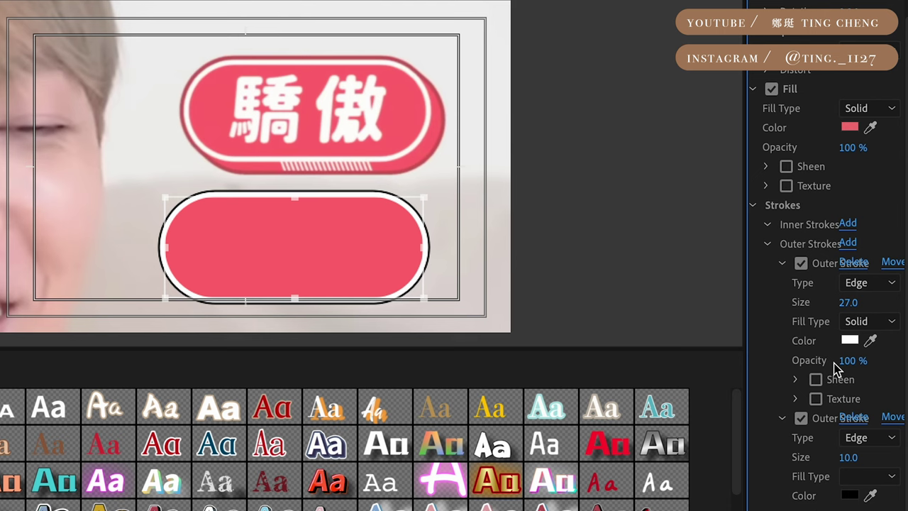
scroll(832, 364, "down", 1)
scroll(832, 364, "down", 3)
left_click(869, 358)
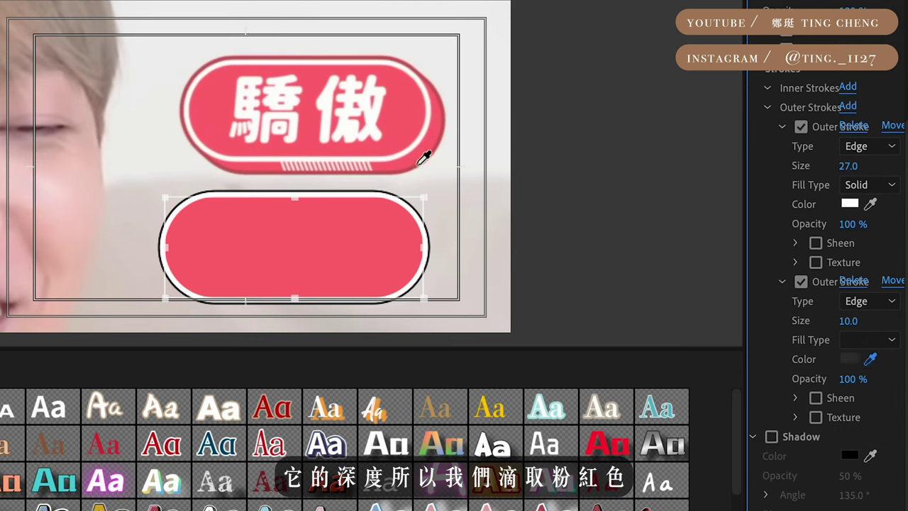
left_click(425, 150)
left_click(883, 304)
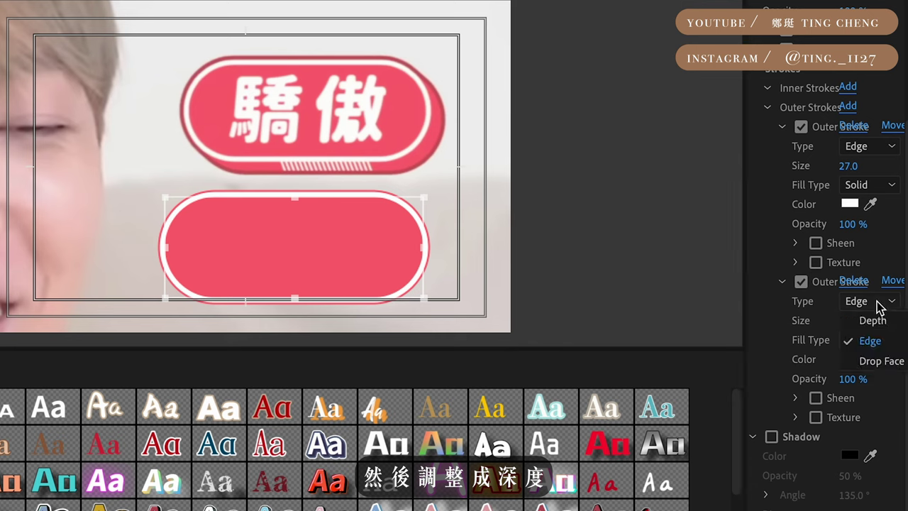
Make the second stroke a size-57, 53° Depth with a linear gradient starting in white
left_click(865, 324)
mouse_move(848, 324)
left_mouse_down()
mouse_move(865, 344)
mouse_move(831, 344)
left_mouse_up()
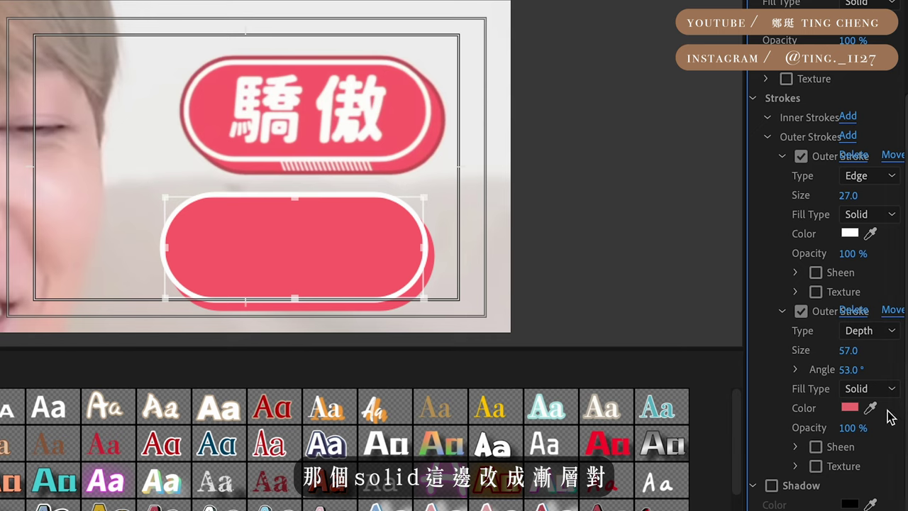
left_click(881, 388)
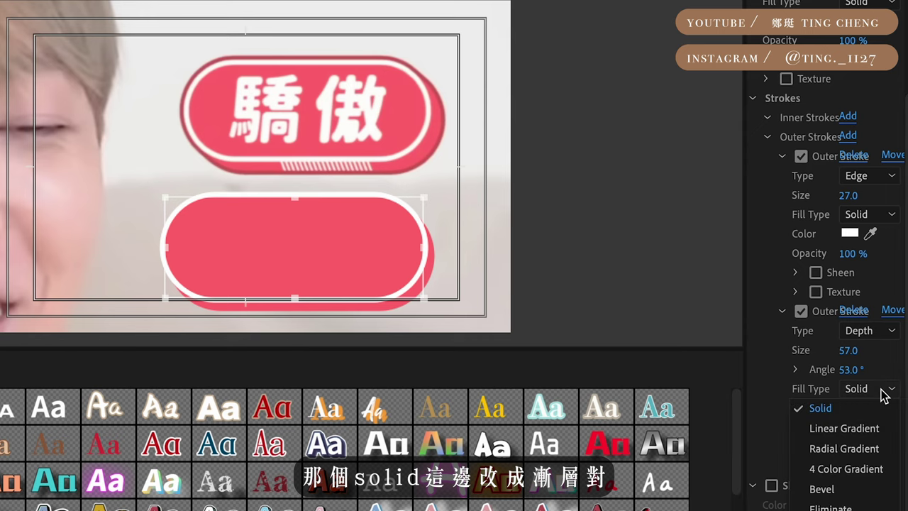
left_click(856, 431)
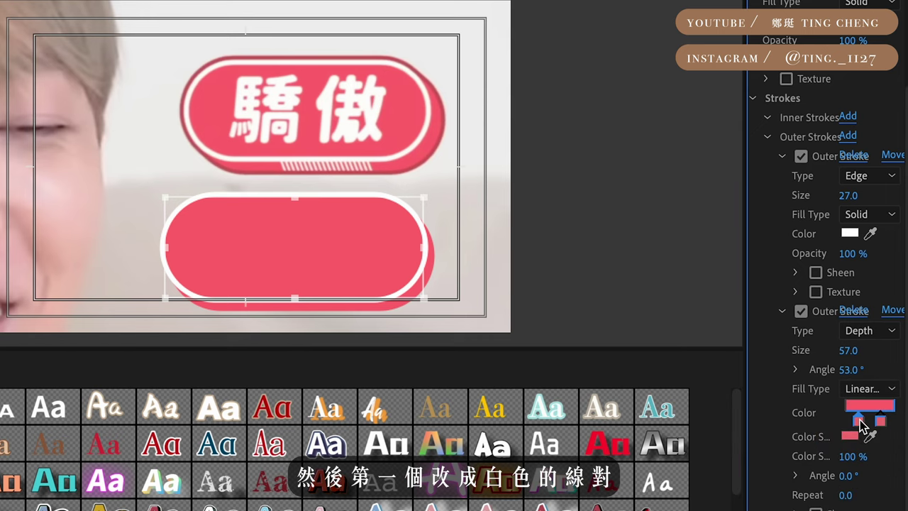
double_click(859, 422)
left_click(54, 402)
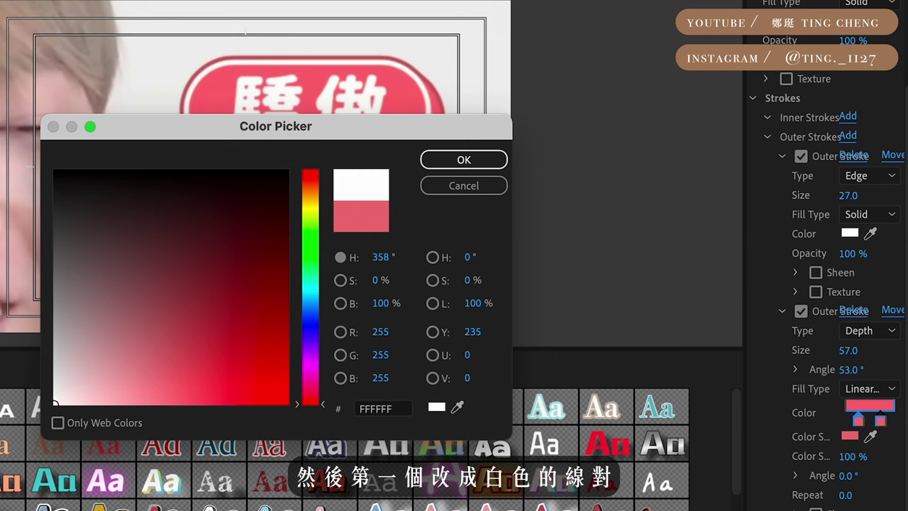
left_click(464, 160)
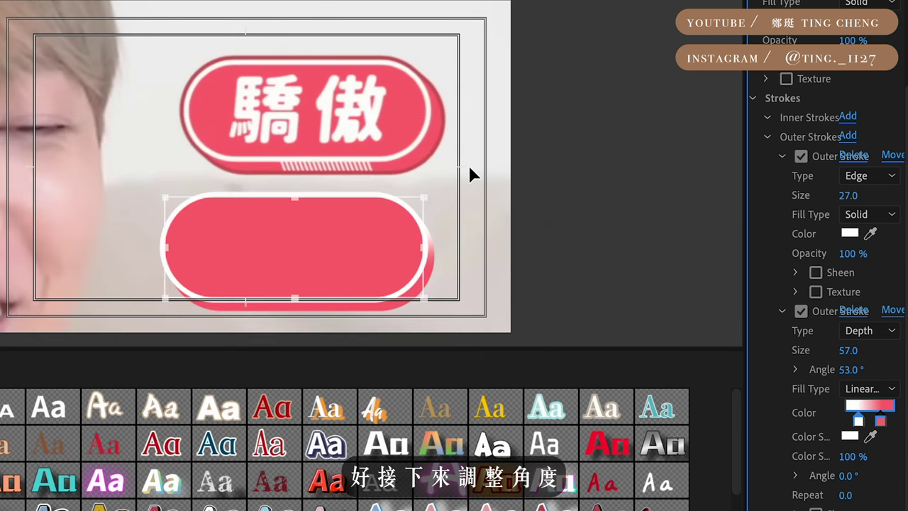
Set the depth gradient angle to 239° and its Repeat to 12 to form stripes
left_click_drag(844, 475, 887, 475)
left_click_drag(851, 446, 880, 446)
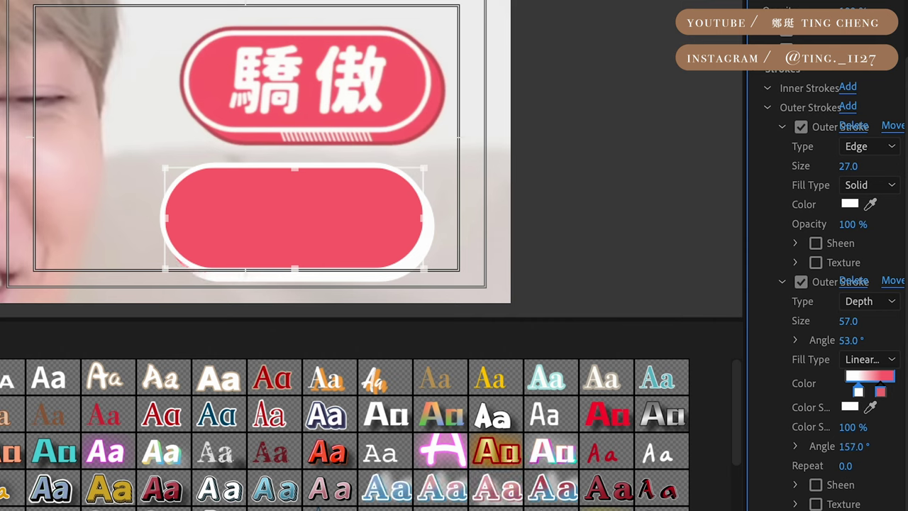
mouse_move(845, 465)
left_mouse_down()
mouse_move(858, 465)
mouse_move(834, 465)
left_mouse_up()
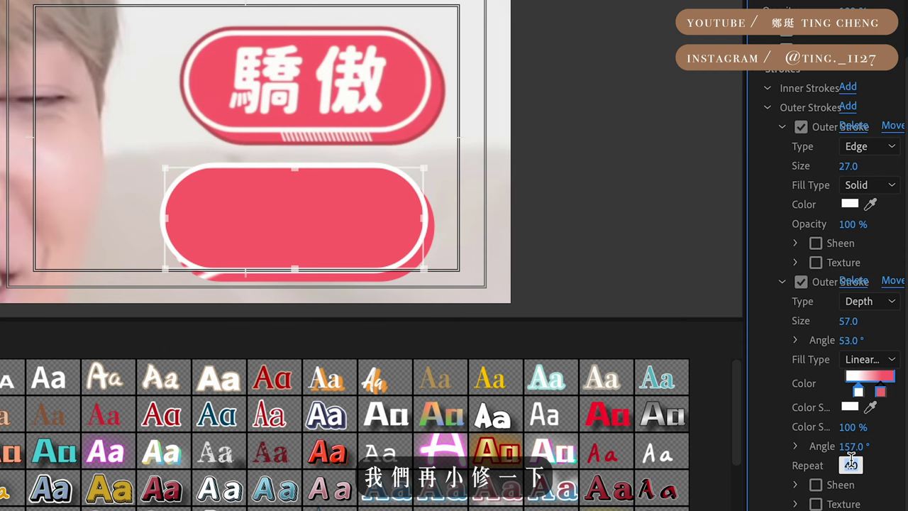
type("11")
key("Return")
left_click_drag(850, 446, 907, 446)
mouse_move(849, 446)
left_mouse_down()
mouse_move(835, 446)
mouse_move(861, 465)
mouse_move(863, 446)
left_mouse_up()
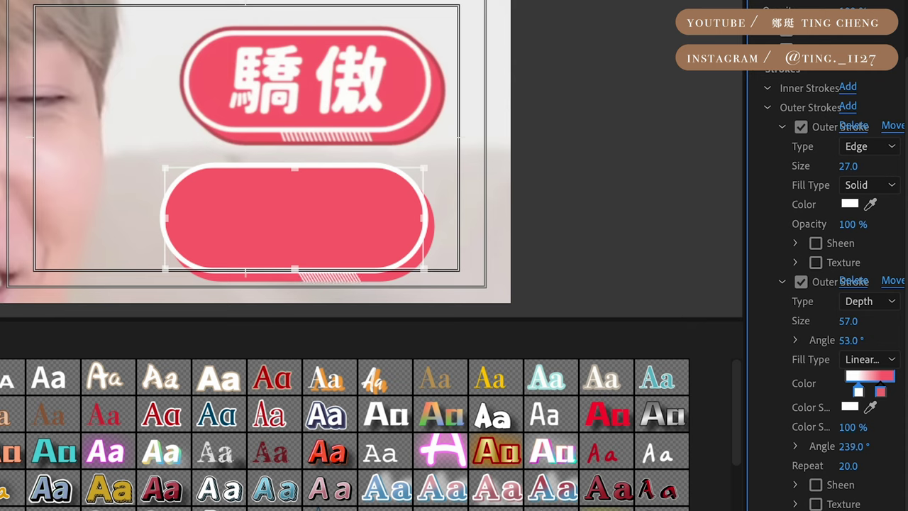
left_click_drag(847, 466, 841, 465)
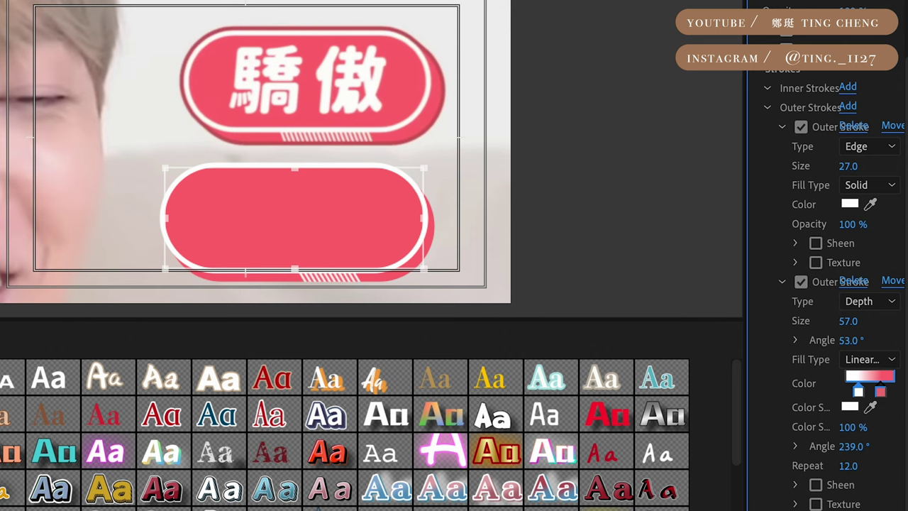
scroll(851, 319, "up", 5)
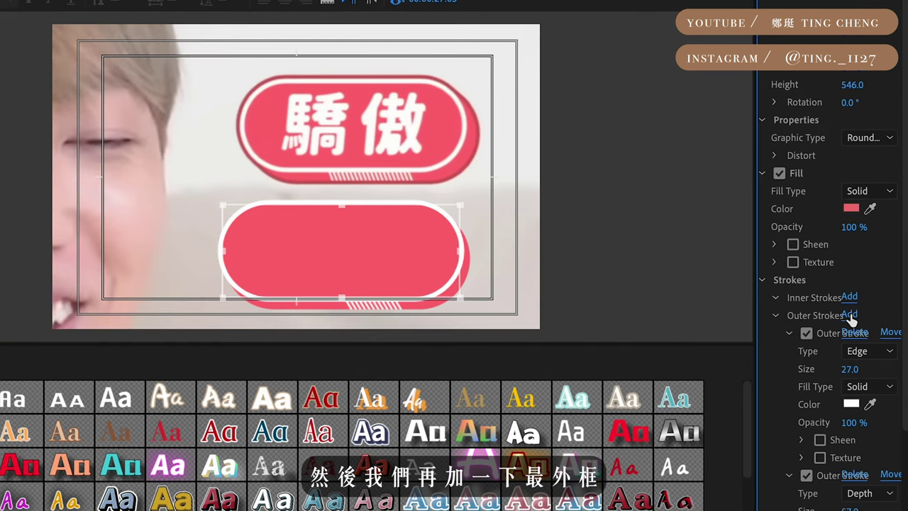
Add a third outer stroke in the pill's sampled pinkish red and thin it to size 19
left_click(848, 314)
scroll(849, 319, "down", 5)
left_click(869, 423)
left_click(356, 77)
left_click(490, 175)
left_click(431, 229)
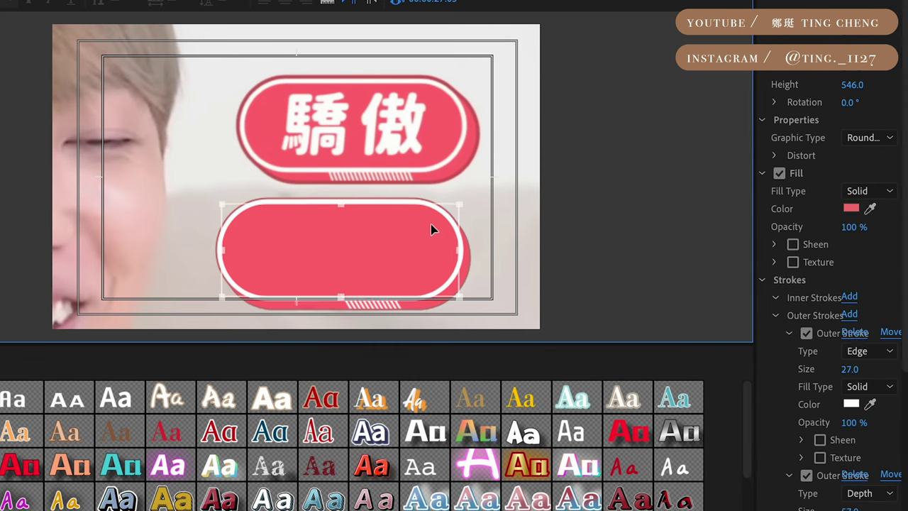
scroll(837, 284, "down", 5)
left_click(849, 339)
type("62")
key("Return")
left_click_drag(849, 338, 827, 339)
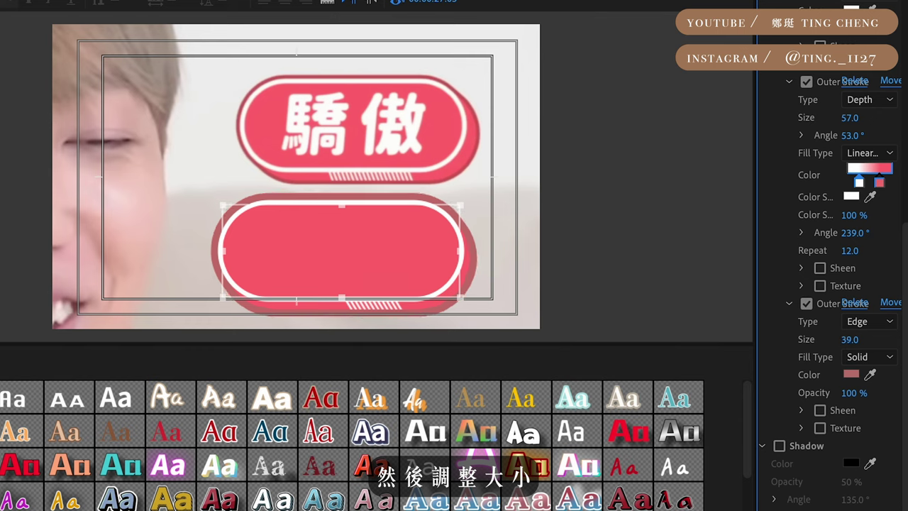
left_click_drag(849, 339, 841, 339)
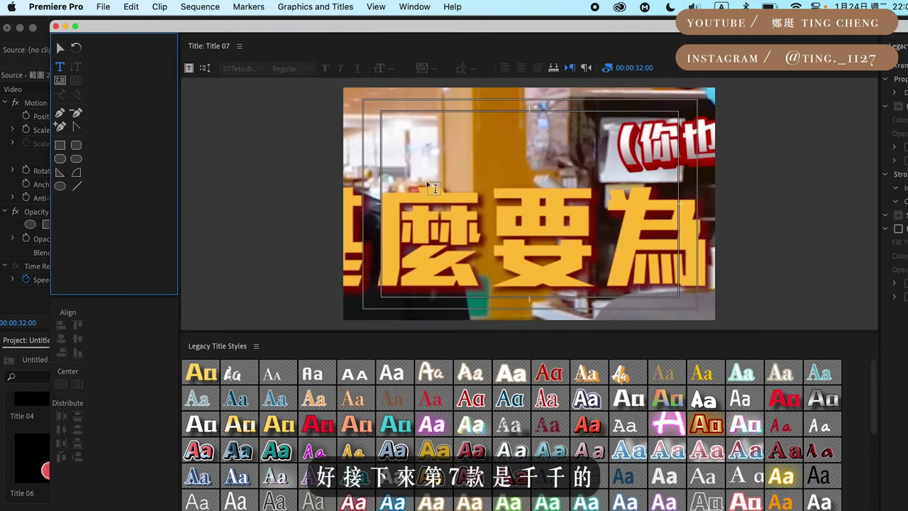
Type 為什麼 in Title 07, scale it to about size 400, and set it in burnfont Black
type("為什麼")
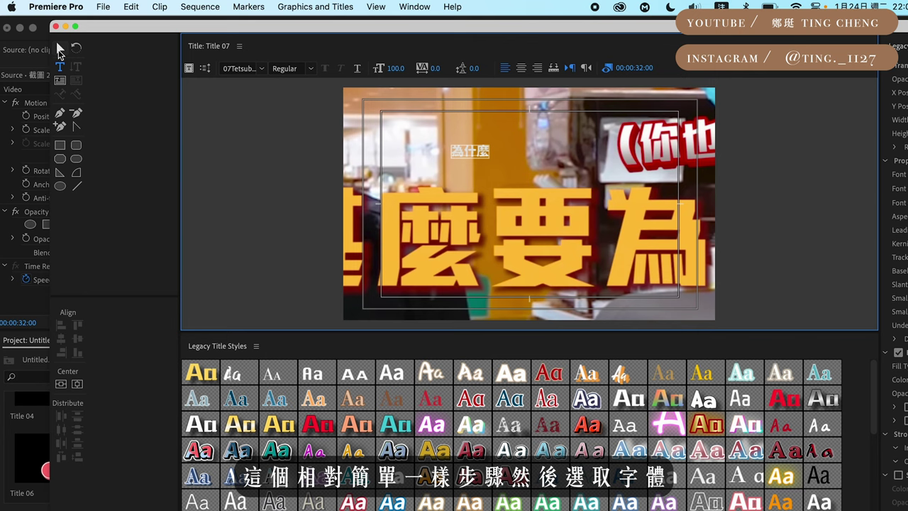
left_click(59, 48)
left_click_drag(491, 144, 537, 173)
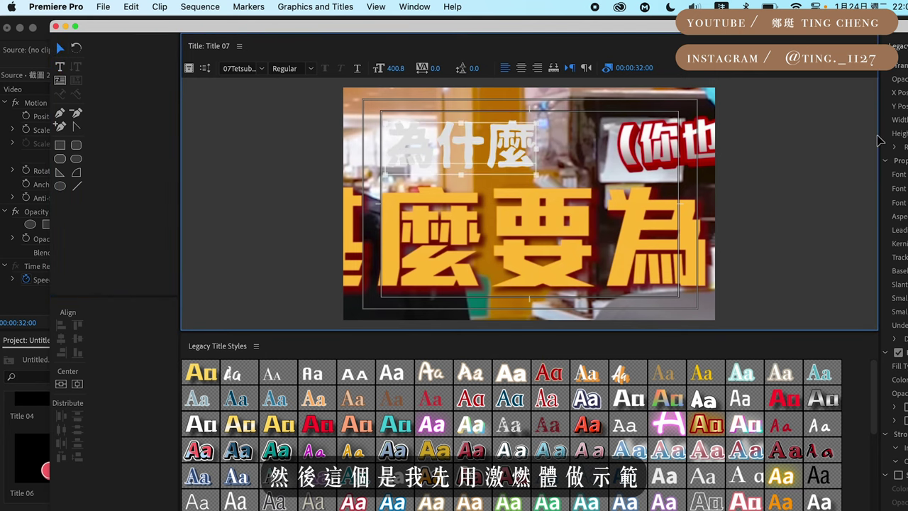
left_click_drag(879, 140, 717, 140)
left_click(879, 174)
type("Bur")
key("Return")
left_click(499, 147)
left_click(889, 378)
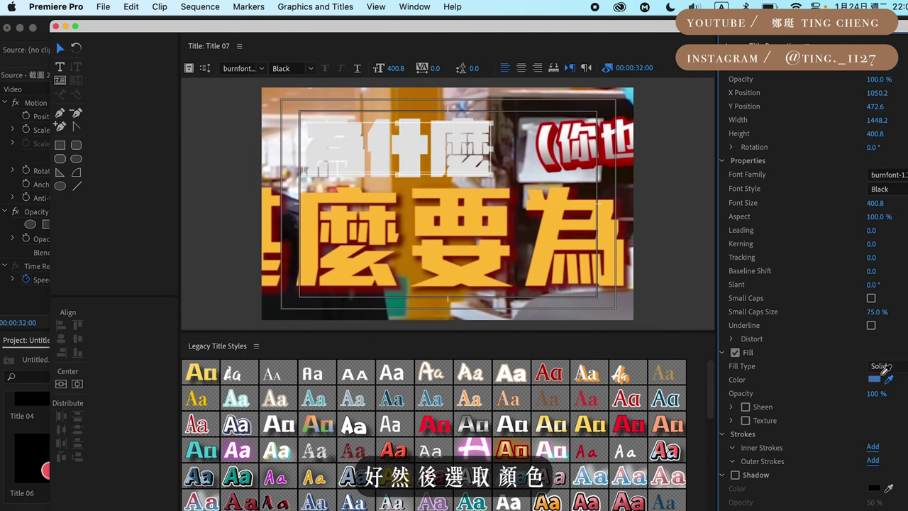
Fill 為什麼 yellow and add an opaque dark-red shadow: size 41, distance 37, spread 100
left_click(452, 193)
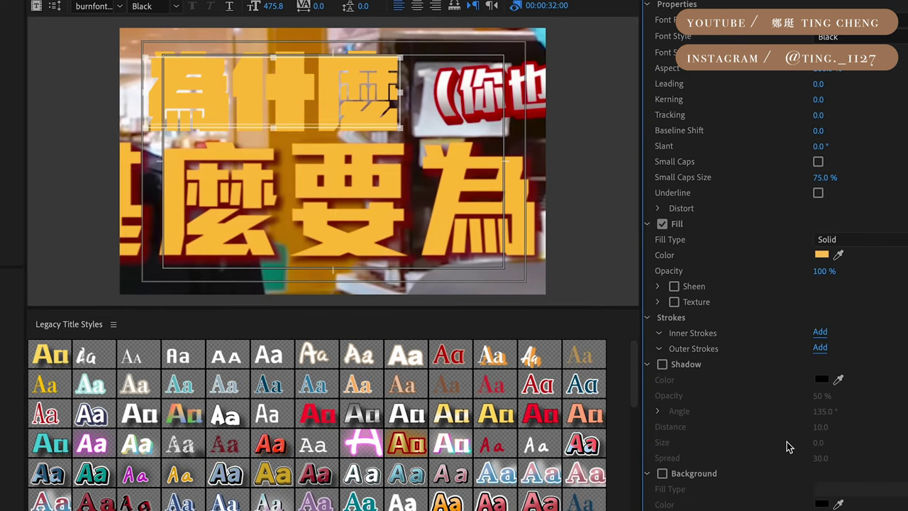
left_click(686, 365)
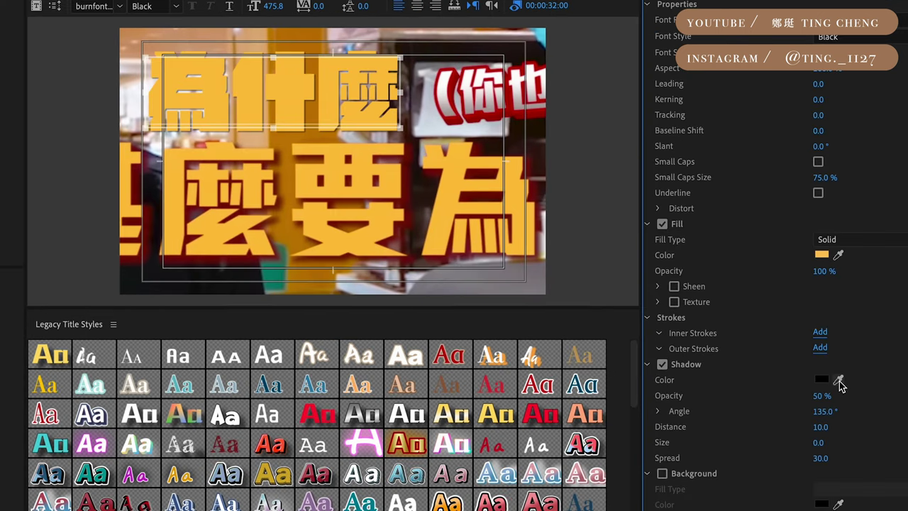
left_click(838, 380)
left_click(467, 252)
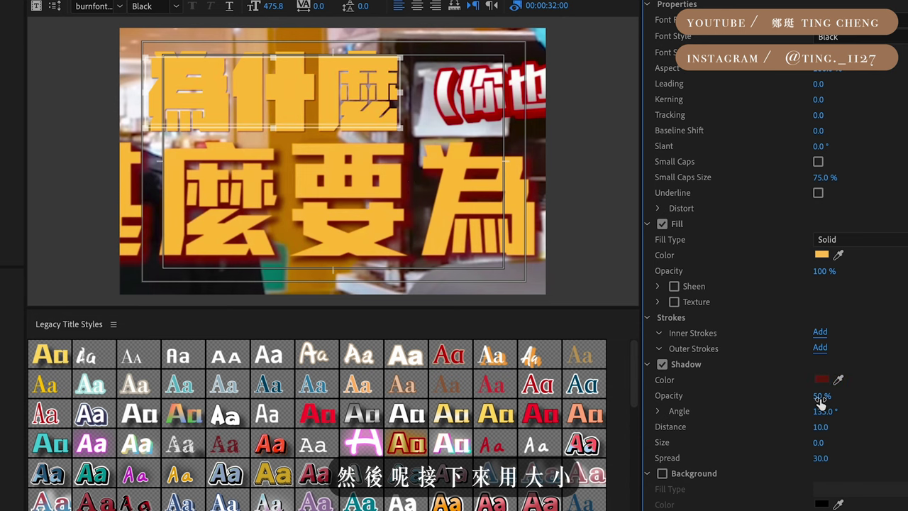
left_click_drag(819, 441, 836, 442)
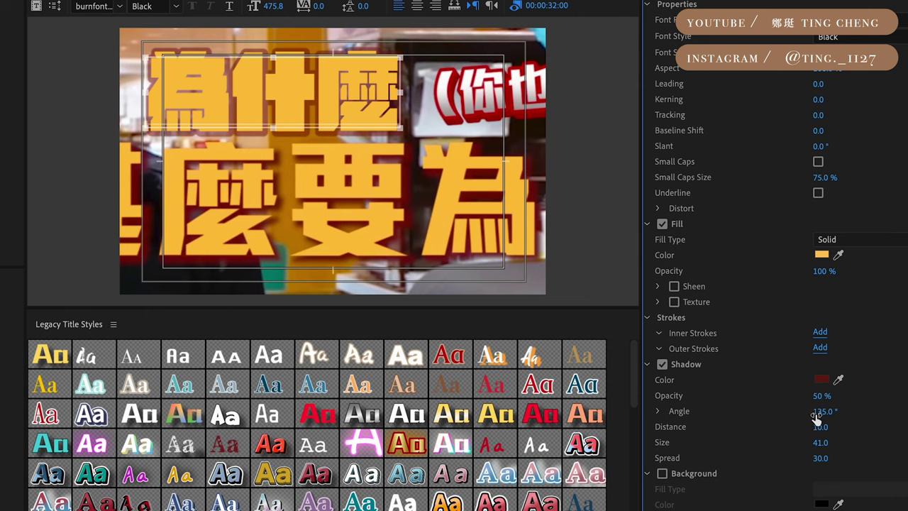
left_click_drag(820, 394, 833, 395)
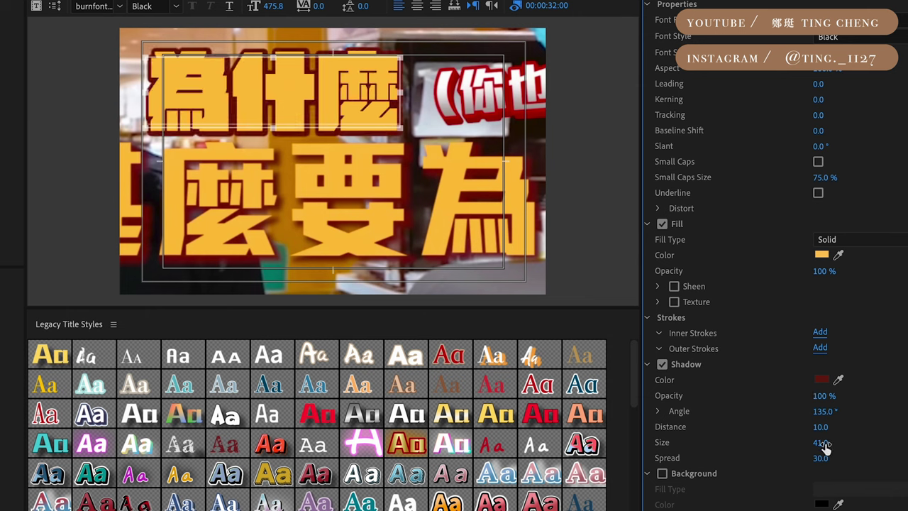
mouse_move(819, 426)
left_mouse_down()
mouse_move(840, 427)
mouse_move(818, 426)
left_mouse_up()
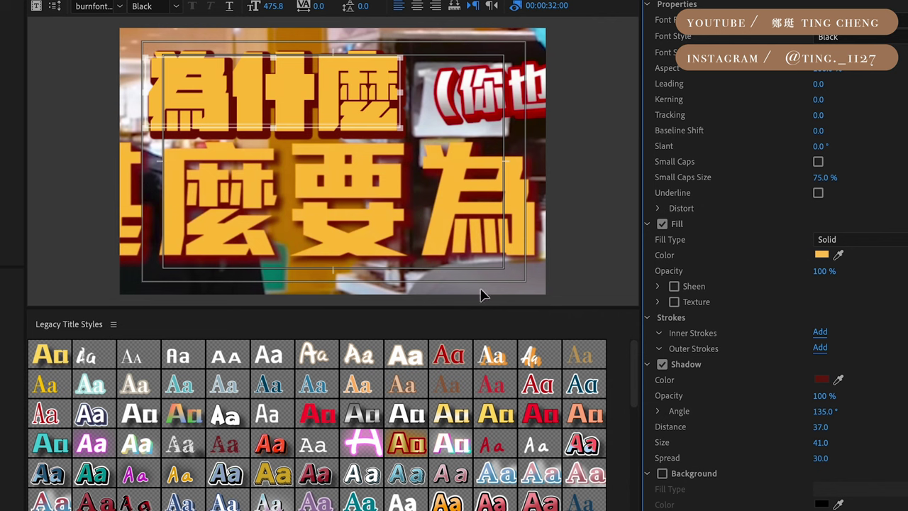
left_click_drag(820, 457, 851, 457)
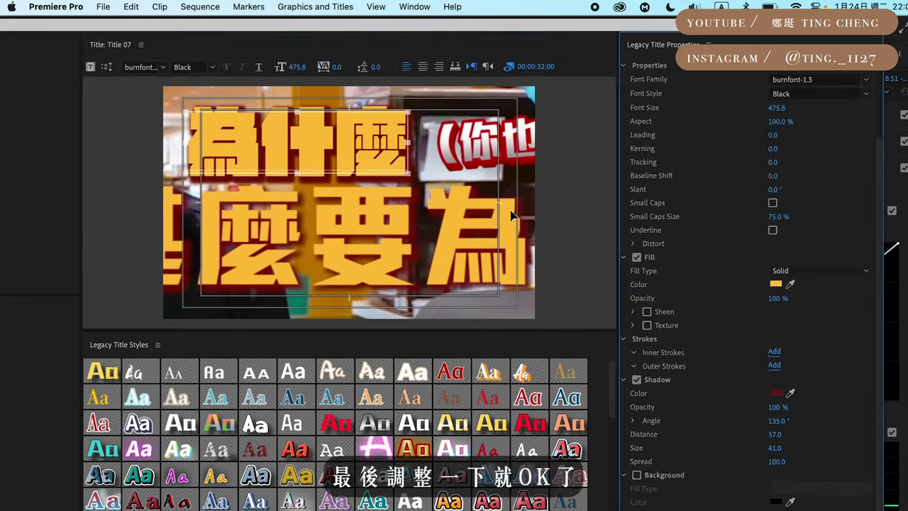
left_click(474, 184)
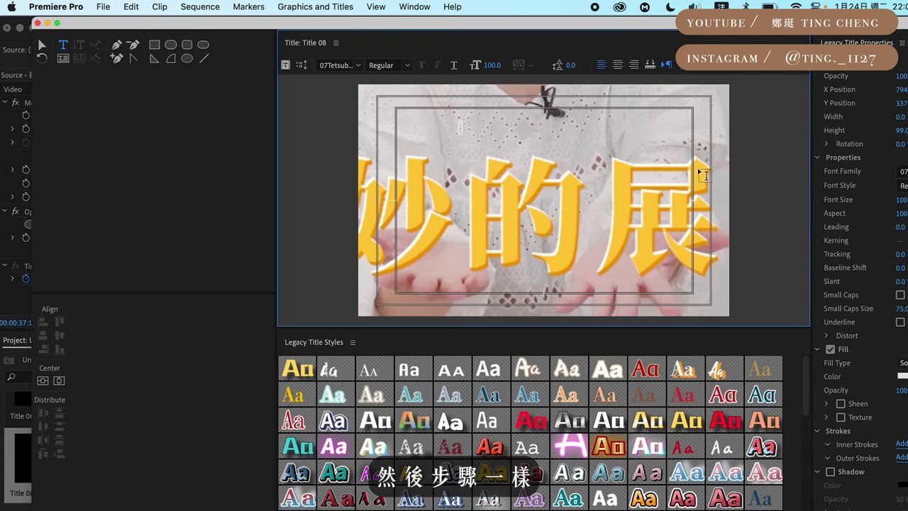
Paste 美妙的展覽 into Title 08, scale it to size 305.6, and set it in Source Han Bold
key("cmd+v")
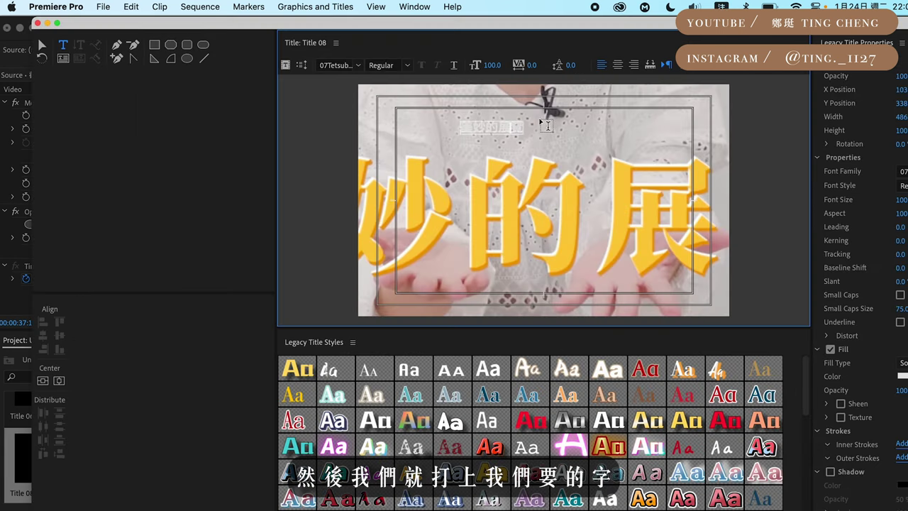
left_click(41, 46)
left_click_drag(524, 132, 650, 162)
left_click(899, 172)
key("Return")
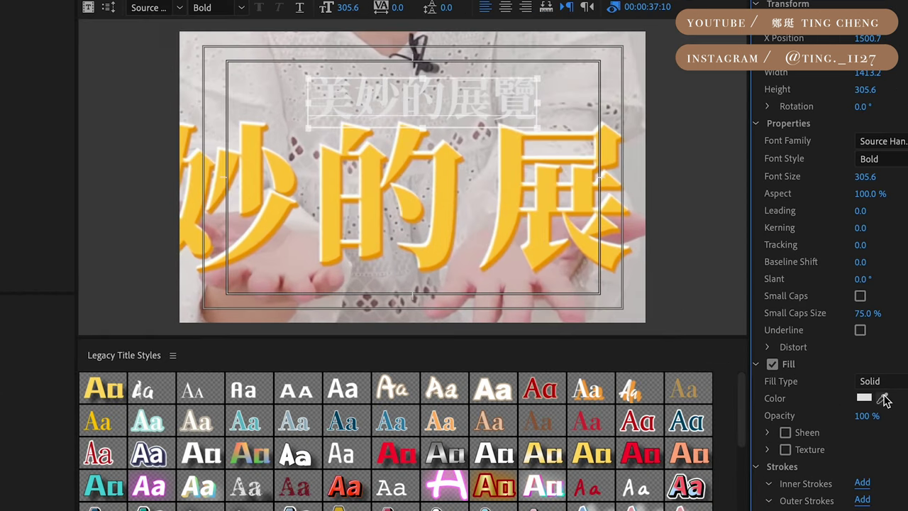
left_click(883, 398)
Fill 美妙的展覽 with the big title's yellow and add a Depth-type outer stroke
left_click(447, 179)
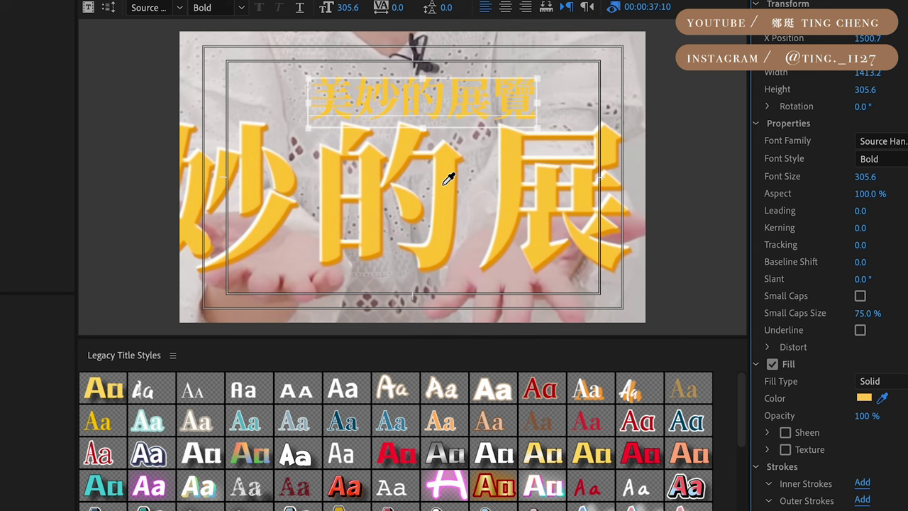
scroll(868, 393, "down", 3)
left_click(862, 382)
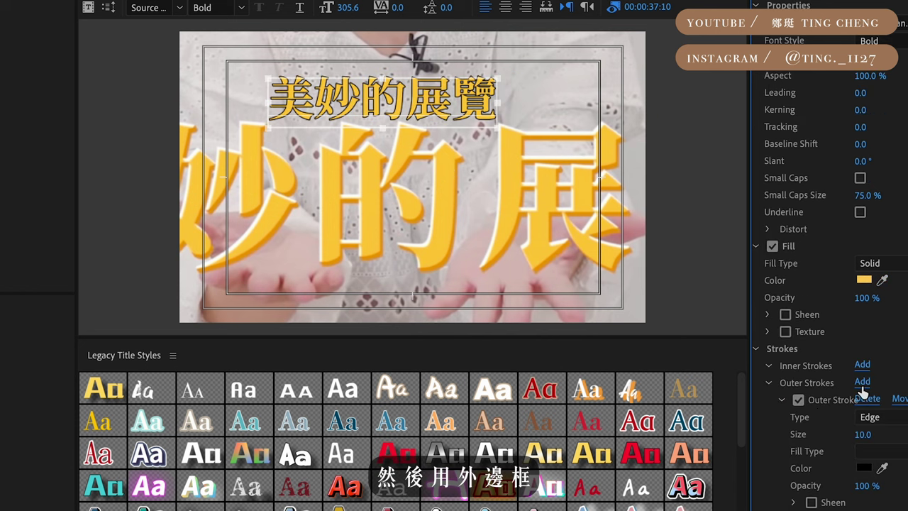
left_click(880, 417)
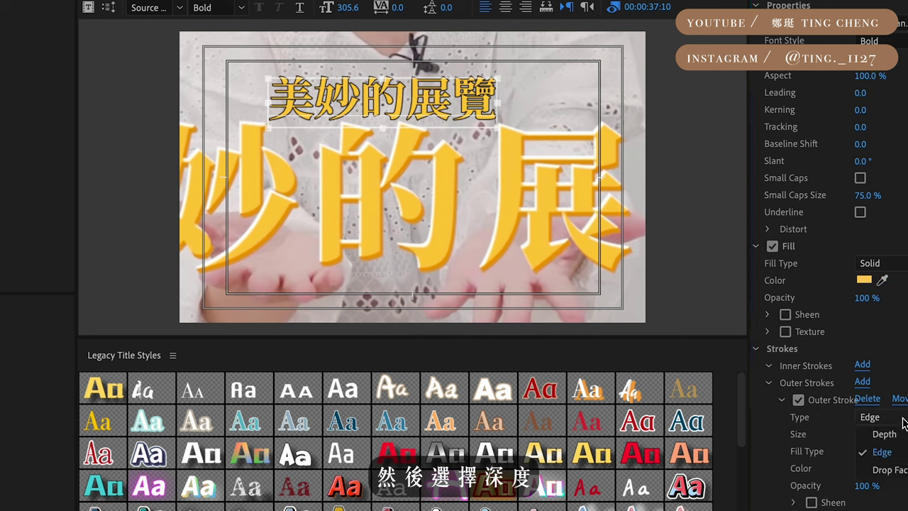
left_click(875, 432)
Colour the depth extrusion a sampled darker yellow, angled at 39° with size 17
scroll(836, 354, "down", 3)
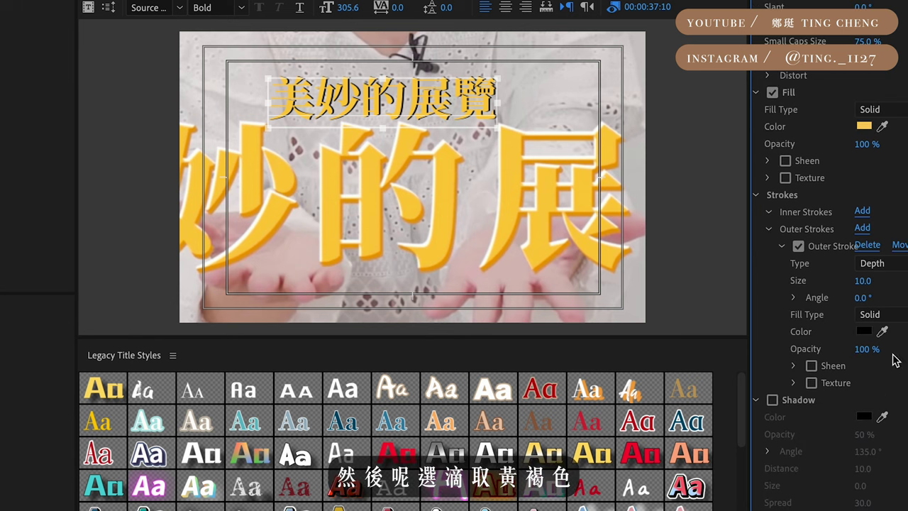
left_click(882, 331)
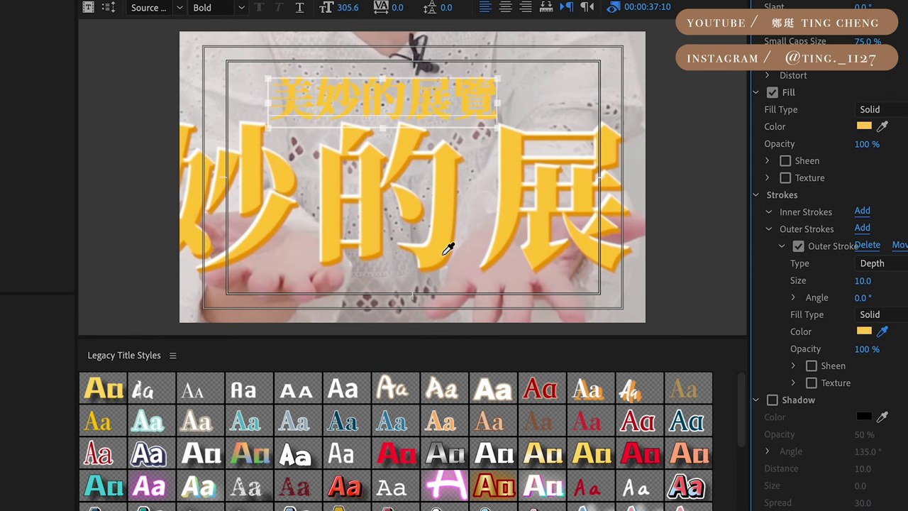
left_click(439, 268)
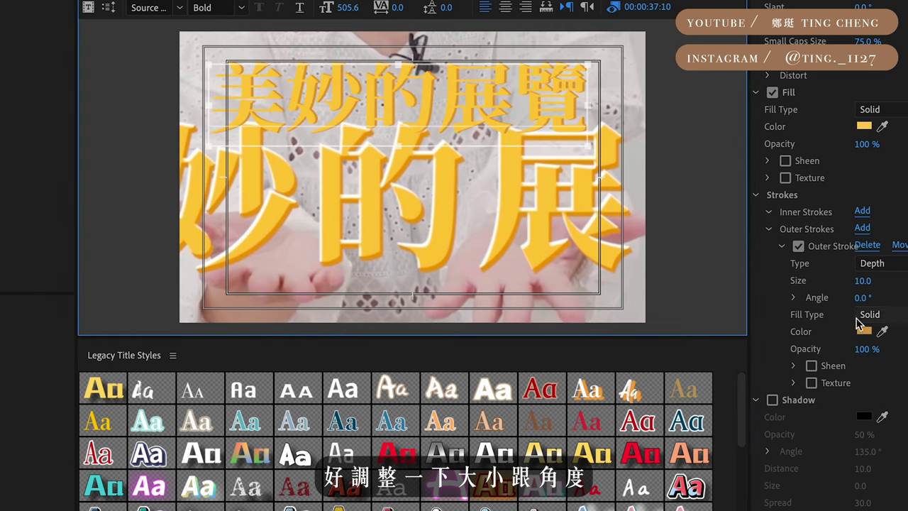
left_click(862, 280)
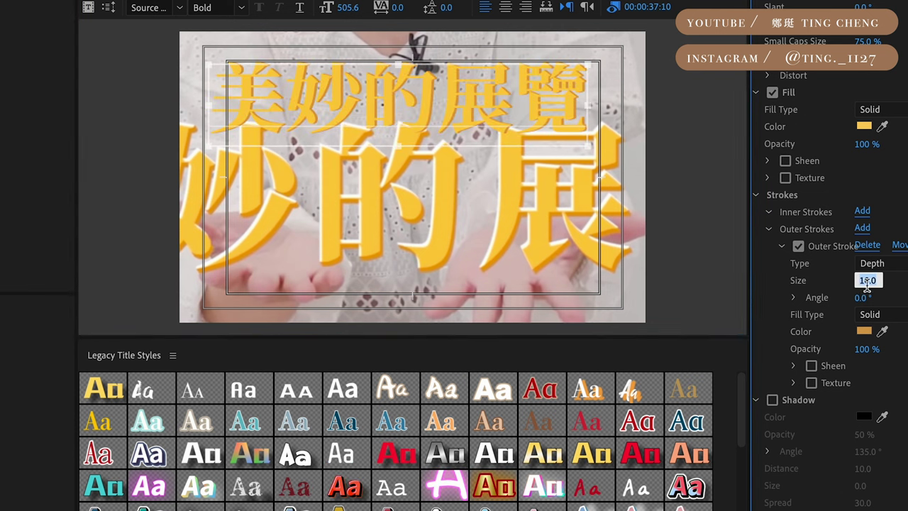
left_click(861, 297)
type("15")
key("Return")
left_click_drag(862, 297, 875, 297)
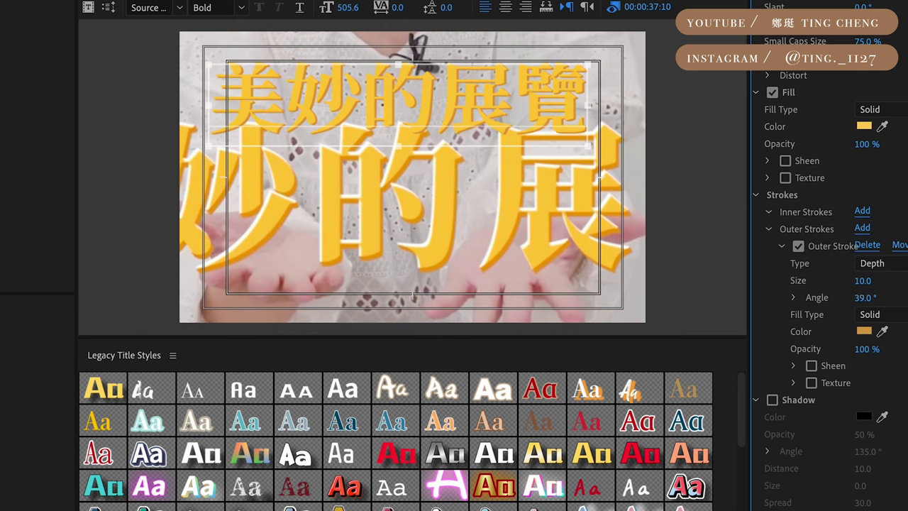
left_click_drag(862, 280, 859, 280)
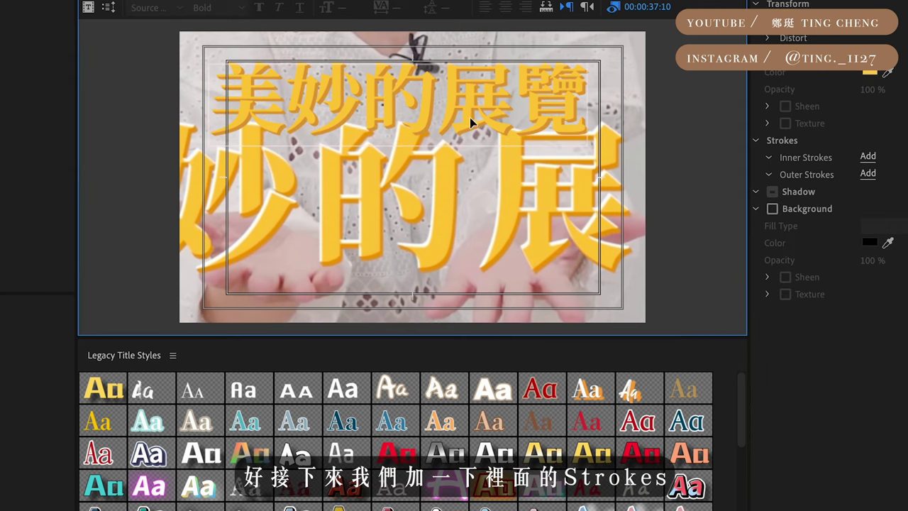
Add a white inner stroke to 美妙的展覽
left_click(863, 286)
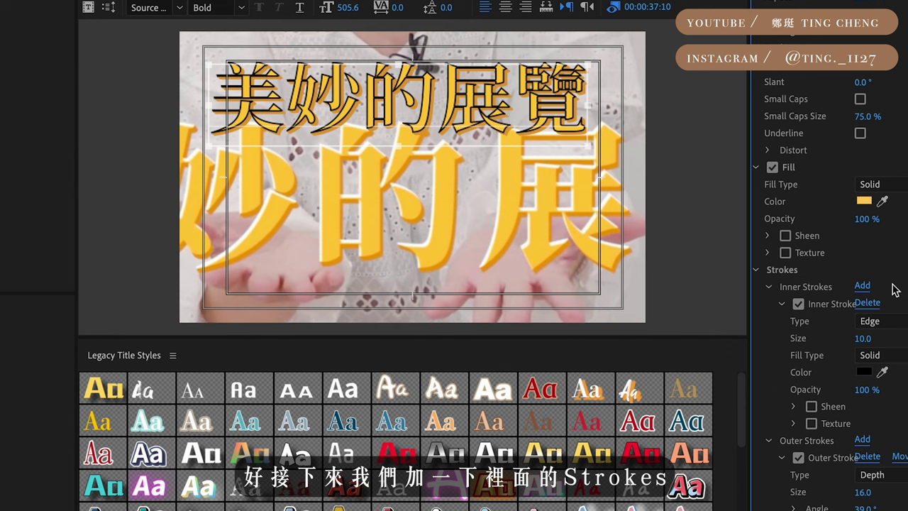
scroll(863, 234, "down", 3)
scroll(863, 234, "down", 2)
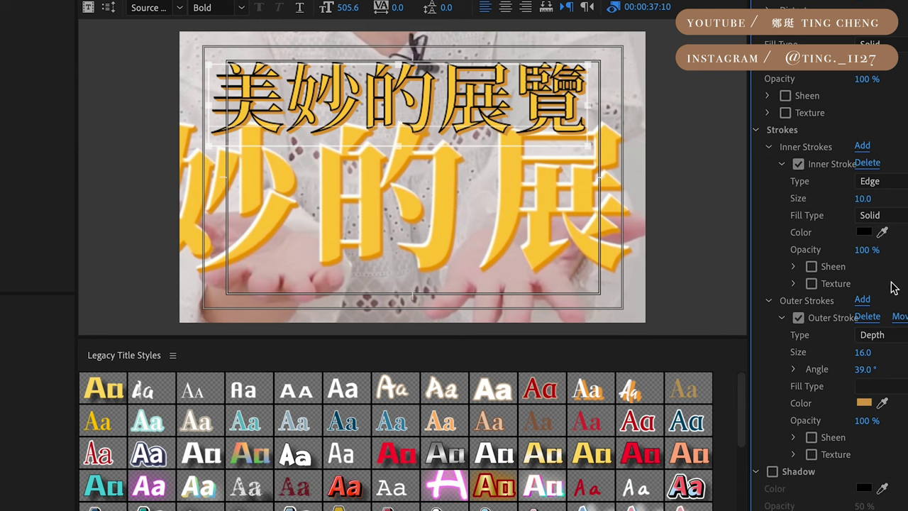
left_click(863, 232)
mouse_move(355, 278)
left_mouse_down()
mouse_move(226, 286)
mouse_move(152, 185)
left_mouse_up()
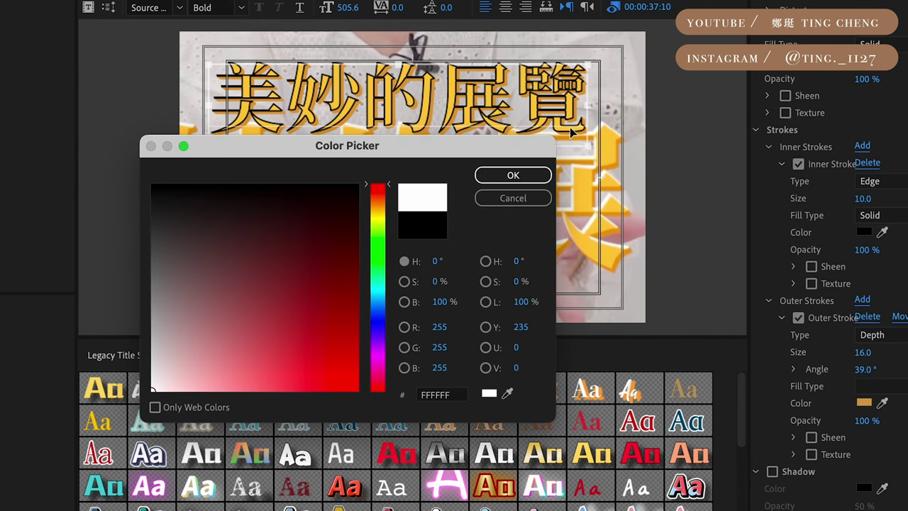
left_click(521, 175)
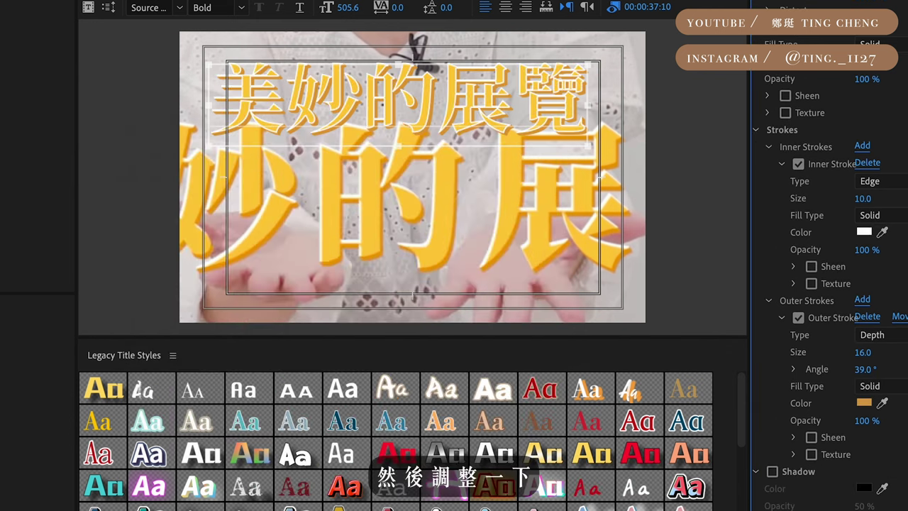
Make the inner stroke Depth type, then move the timeline to 00:00:42:05
left_click(890, 184)
left_click(890, 184)
left_click(886, 186)
left_click(881, 199)
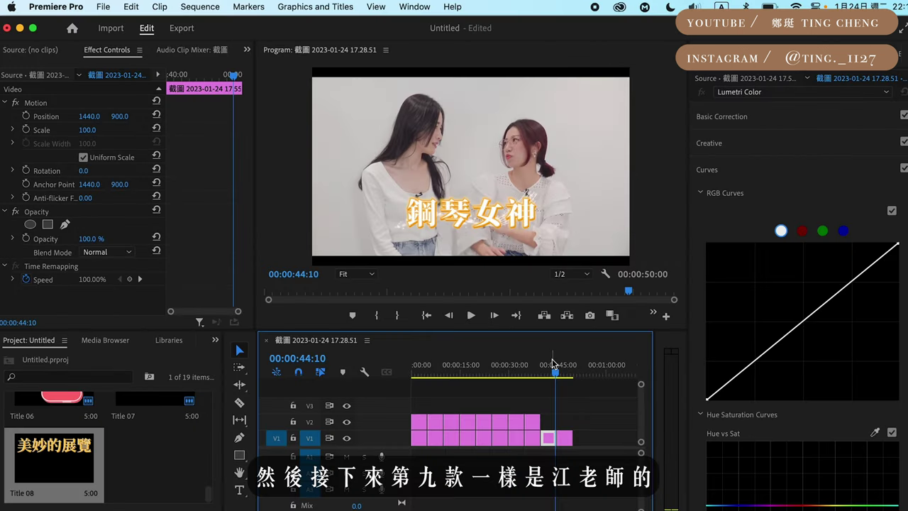
left_click(550, 364)
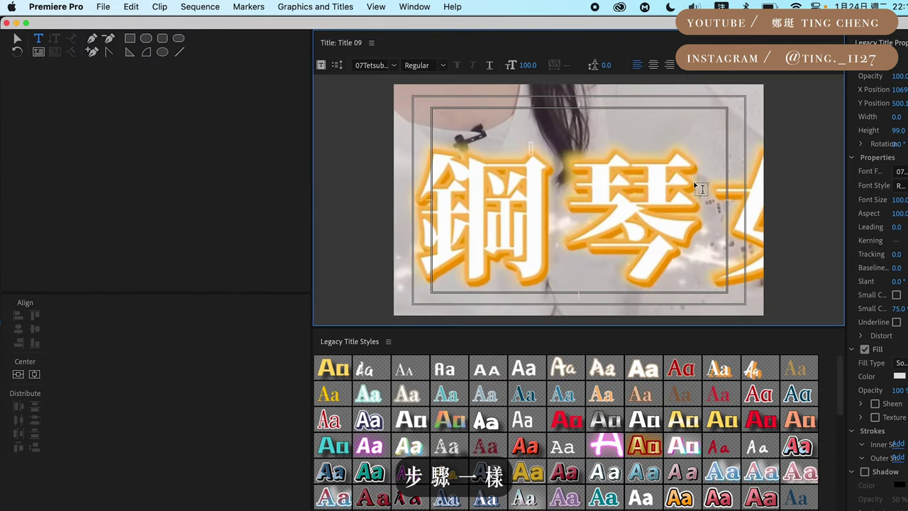
Paste the 鋼琴 text into the new title, enlarge it and apply a bold font
key("super+v")
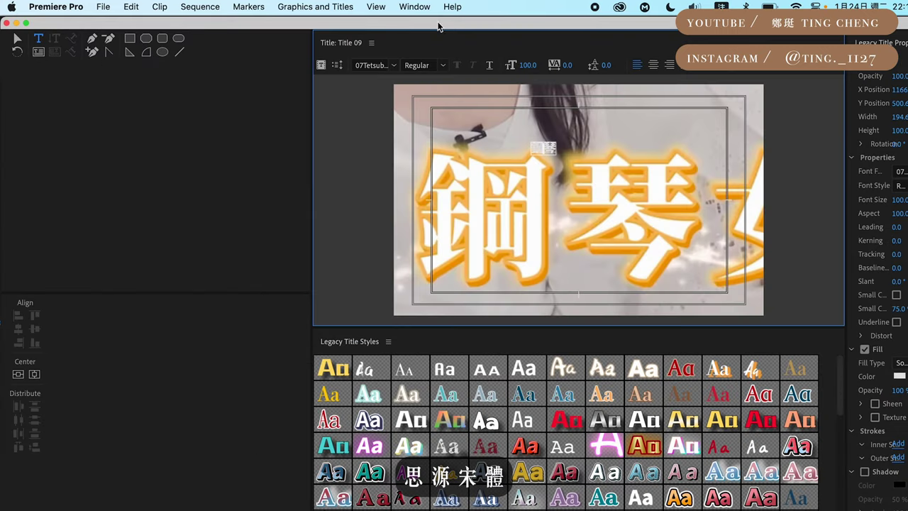
left_click(17, 38)
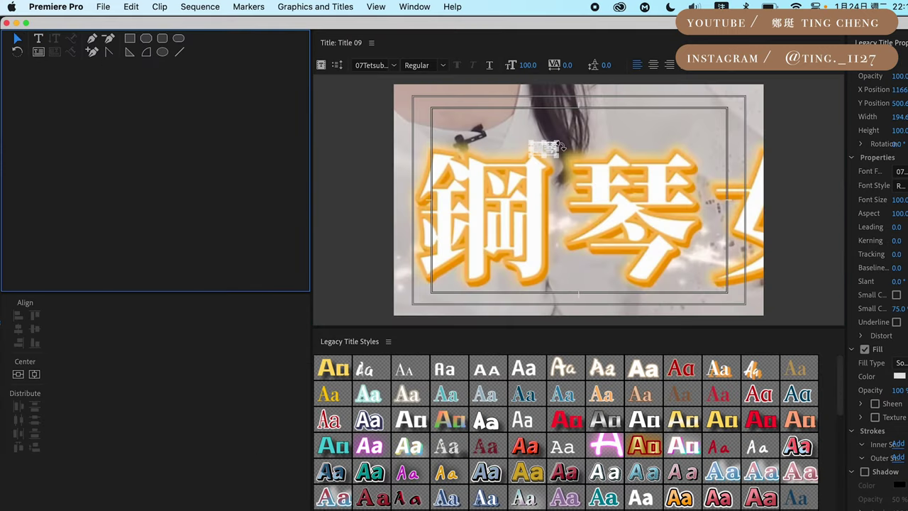
left_click_drag(557, 144, 631, 105)
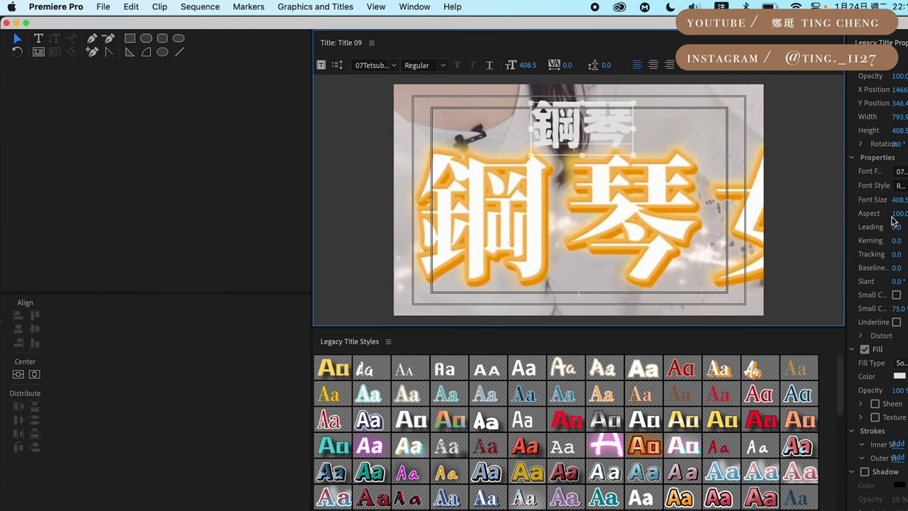
left_click(899, 173)
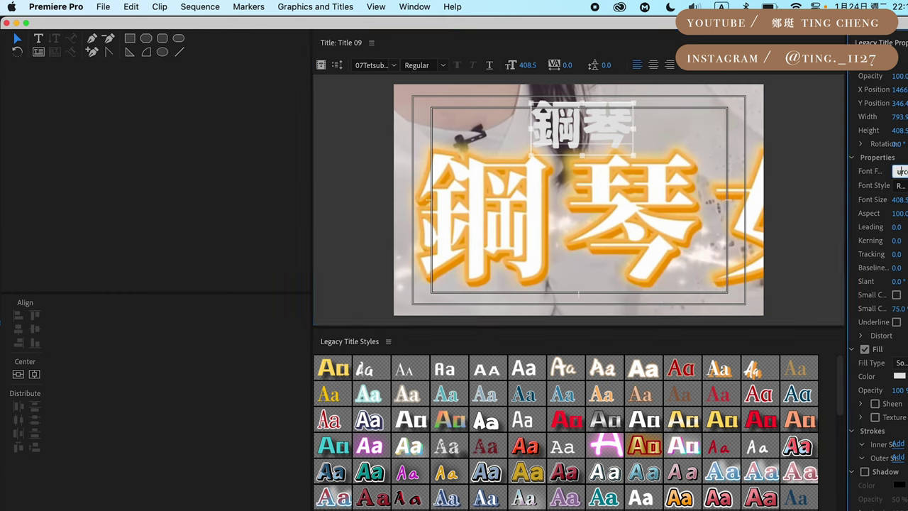
key("Return")
left_click_drag(588, 125, 540, 125)
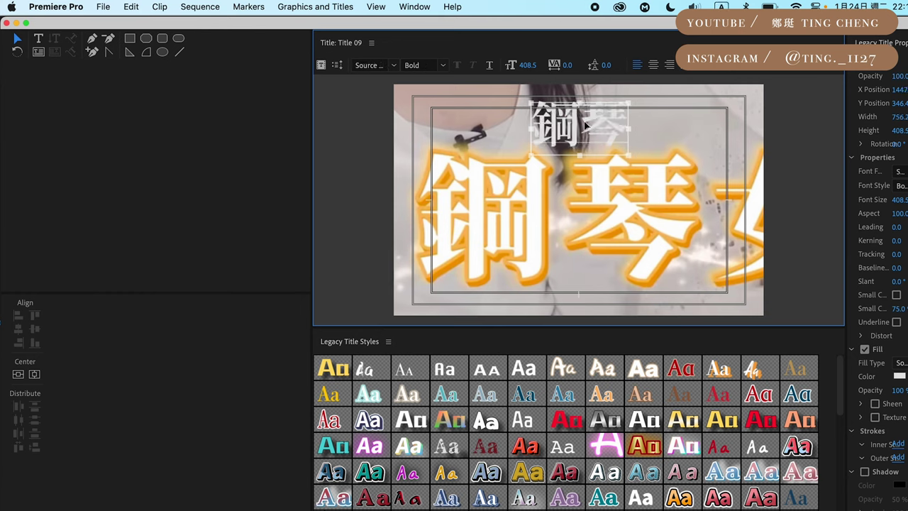
left_click_drag(581, 155, 667, 202)
Fill 鋼琴 with white and shift it down and right
left_click(839, 371)
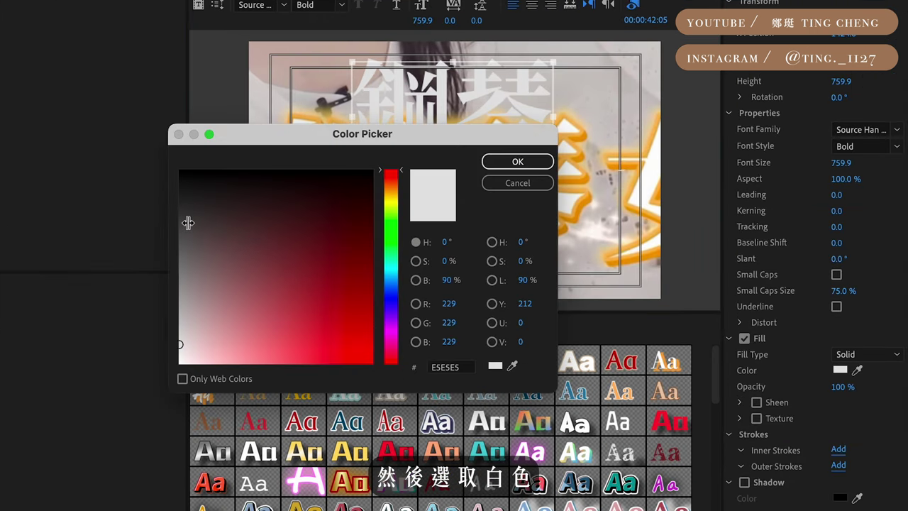
left_click_drag(183, 222, 179, 363)
left_click(526, 164)
left_click_drag(491, 108, 537, 118)
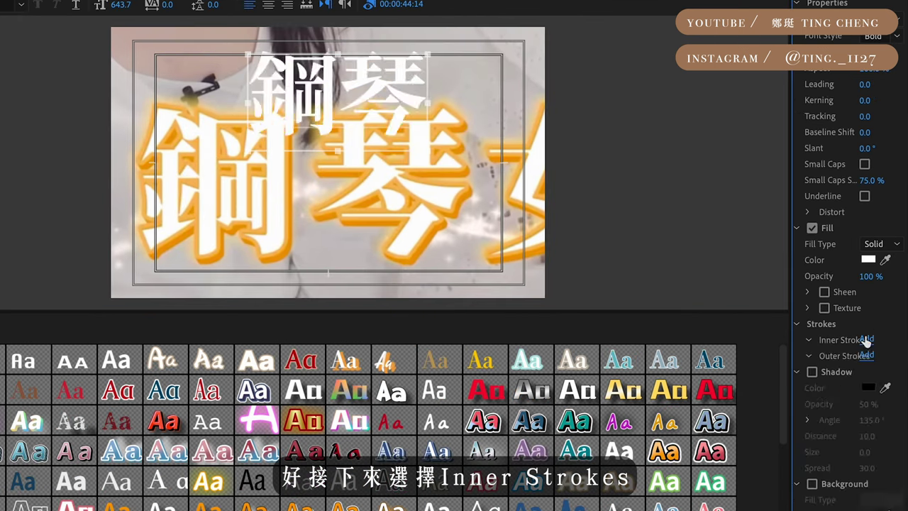
Add a pale-yellow size-6 inner stroke sampled from the video, plus an outer stroke
left_click(866, 338)
left_click(883, 420)
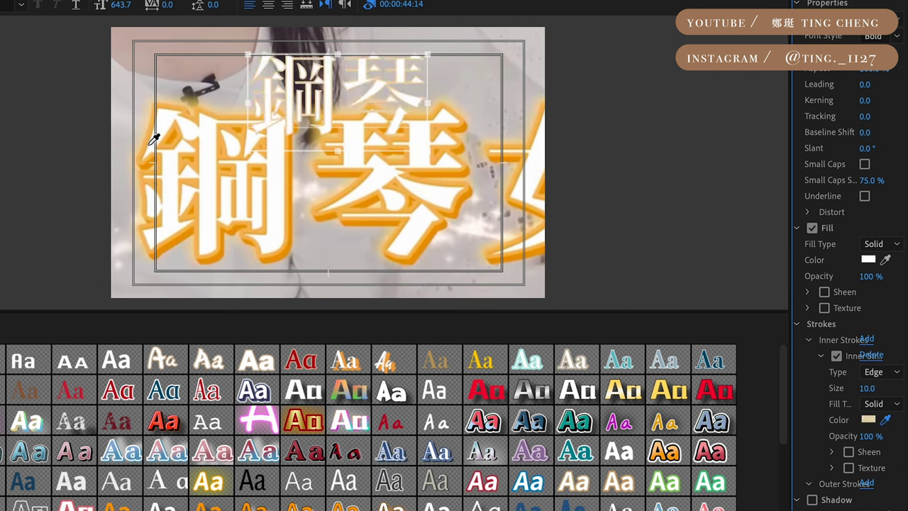
scroll(851, 320, "down", 1)
mouse_move(863, 352)
left_mouse_down()
mouse_move(844, 353)
mouse_move(883, 352)
left_mouse_up()
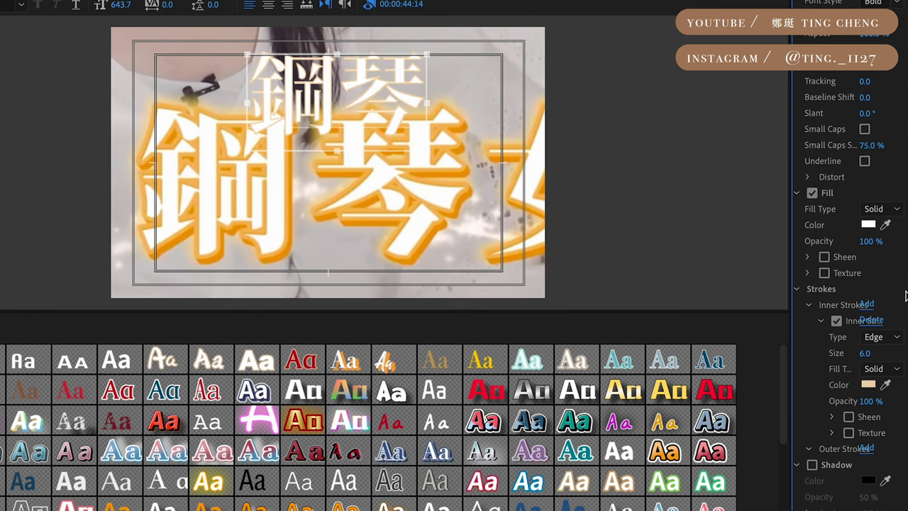
scroll(879, 319, "down", 2)
left_click(867, 377)
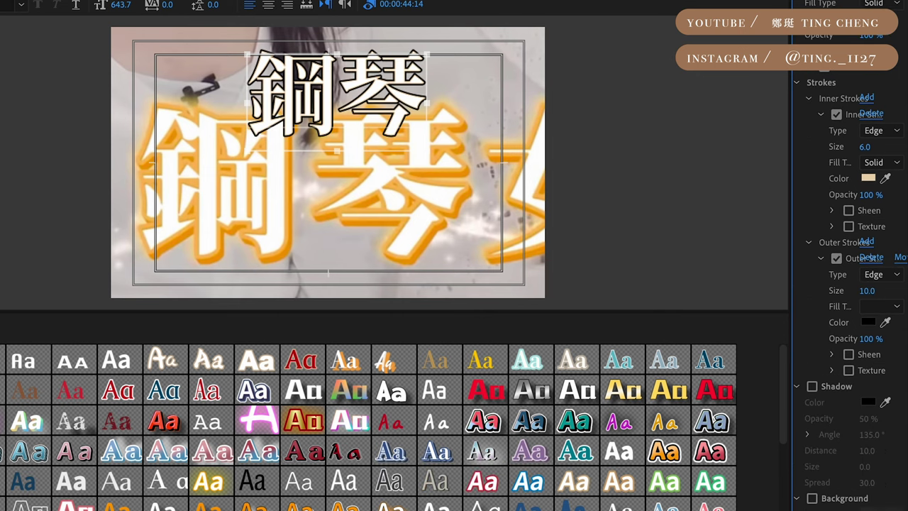
Colour the 鋼琴 outer stroke with the sampled orange glow at size 14
left_click(885, 322)
left_click(259, 235)
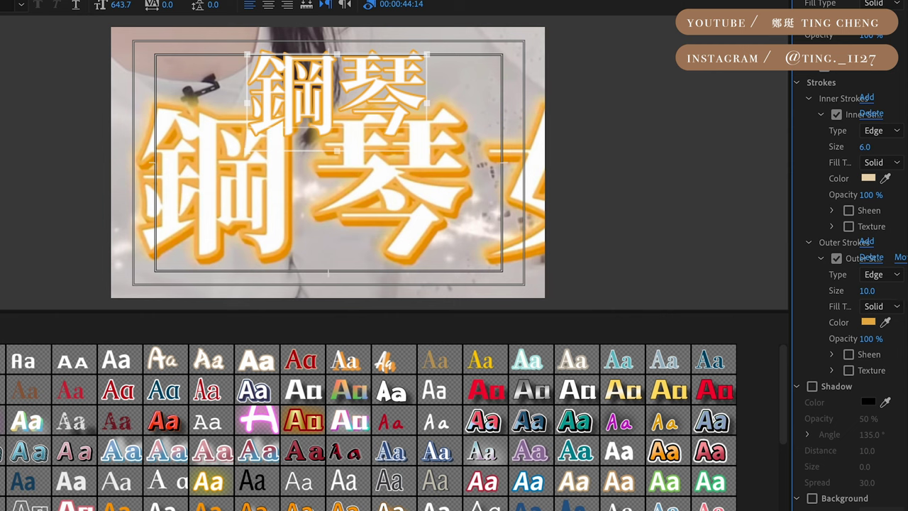
scroll(869, 319, "down", 1)
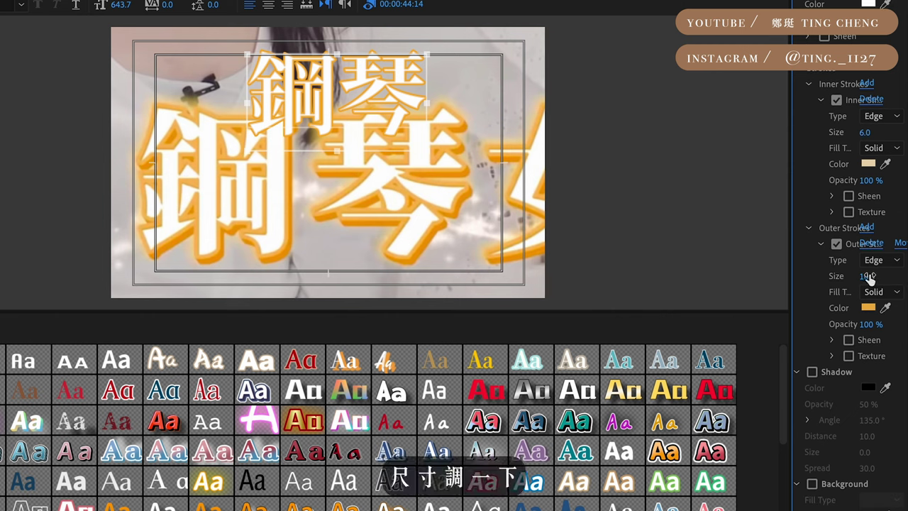
left_click_drag(869, 276, 871, 276)
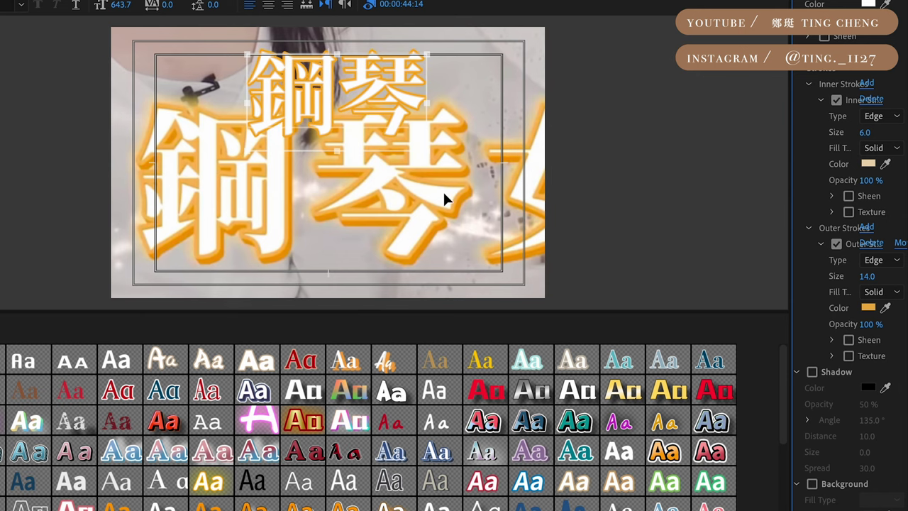
Change the inner stroke to tan CAA976 and add a second black outer stroke
scroll(851, 354, "down", 5)
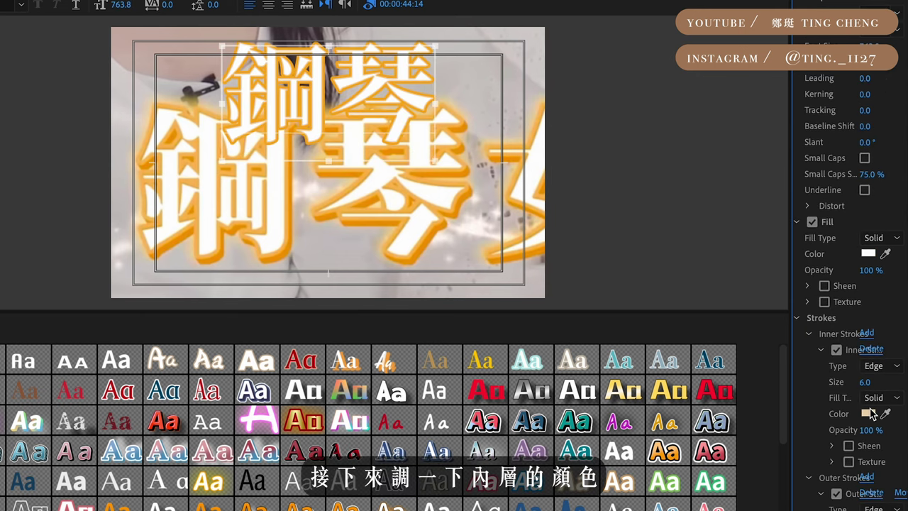
left_click(868, 413)
left_click_drag(263, 317, 260, 311)
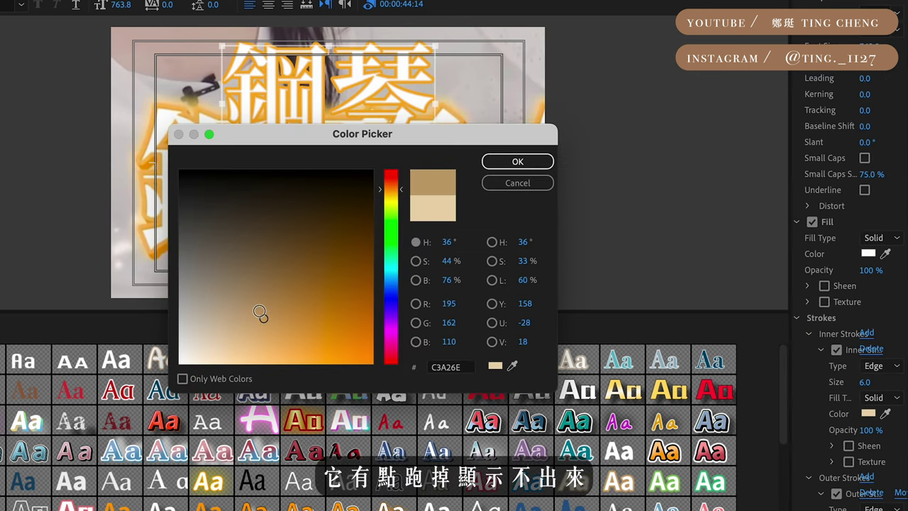
left_click(517, 161)
scroll(868, 230, "down", 5)
left_click(866, 227)
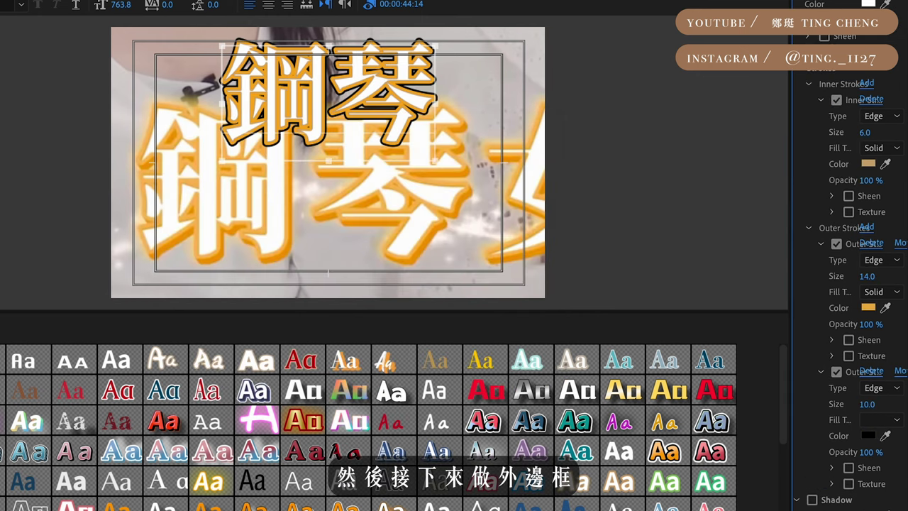
Make the second outer stroke a sampled golden Depth, size 12 at 30°
scroll(869, 377, "down", 4)
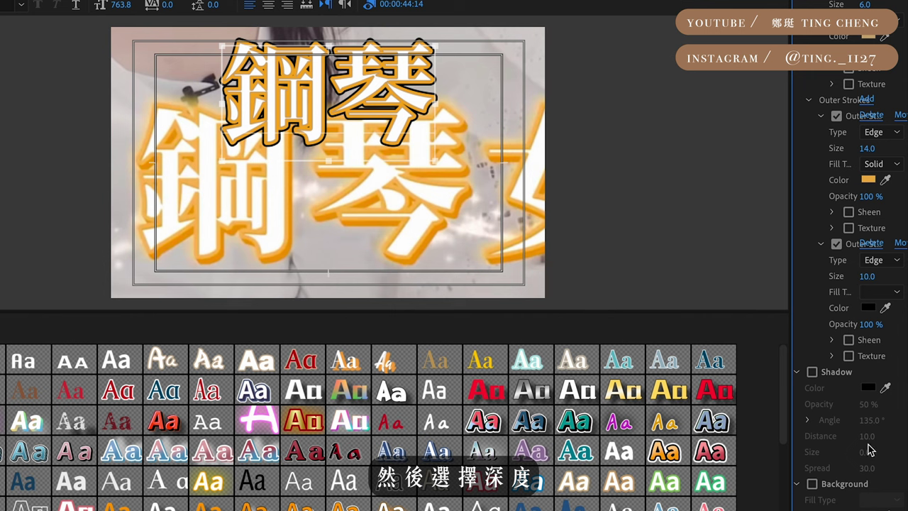
left_click(879, 260)
left_click(874, 276)
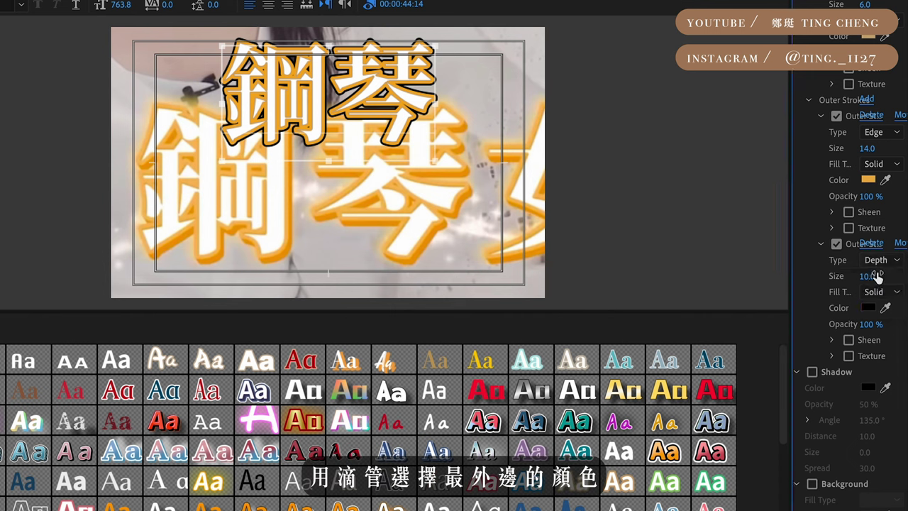
left_click(885, 323)
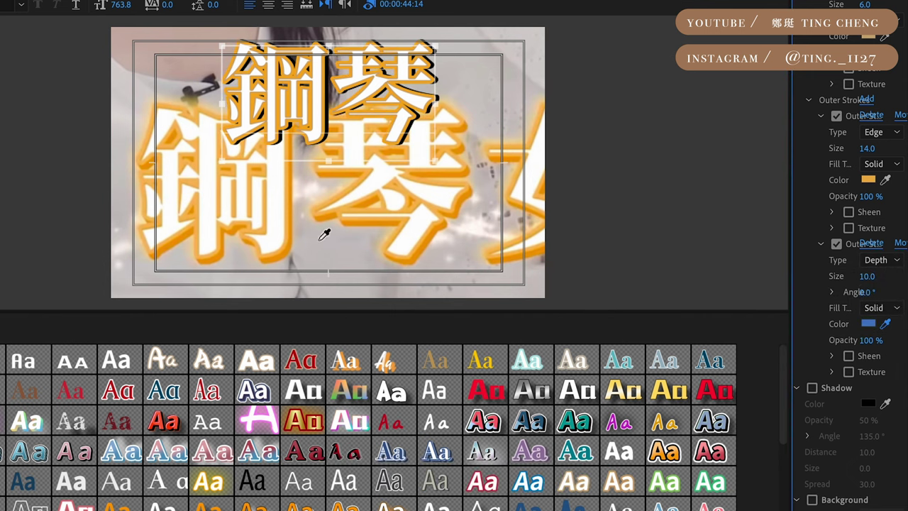
left_click(268, 261)
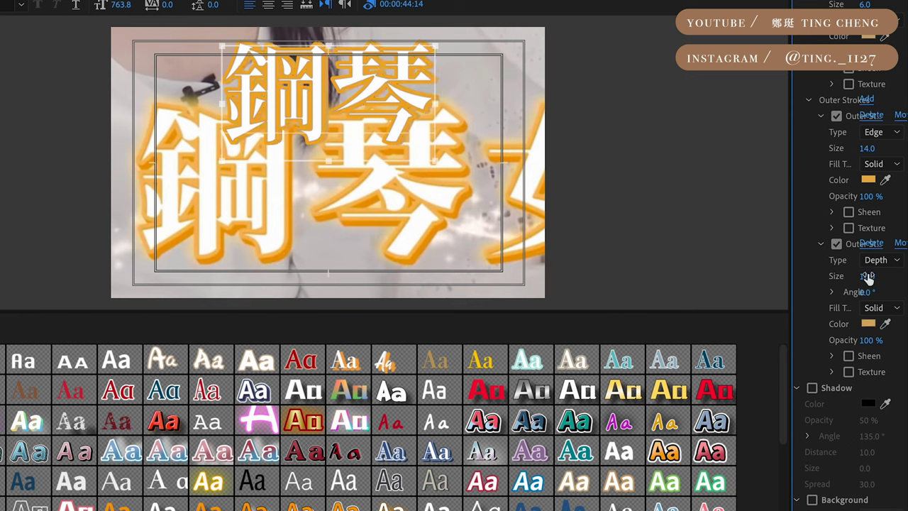
left_click_drag(866, 276, 872, 282)
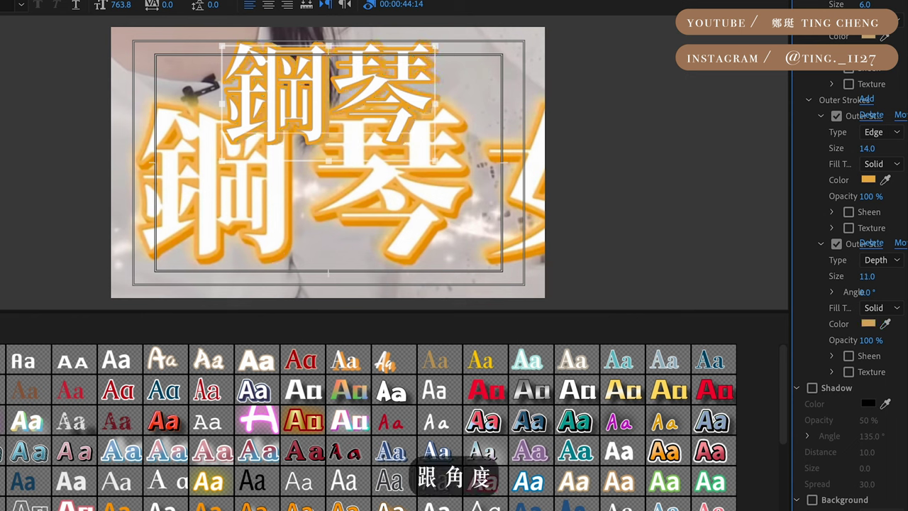
left_click_drag(864, 292, 882, 291)
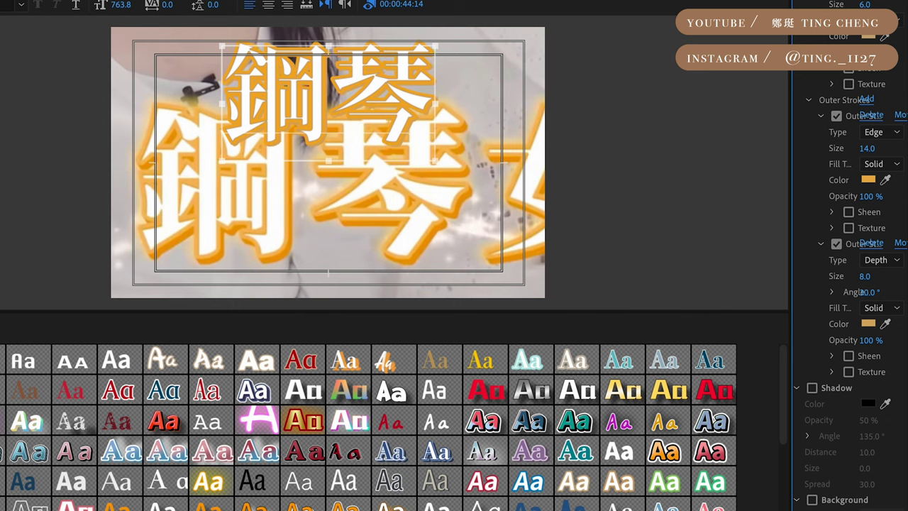
Switch on the 鋼琴 title's shadow
left_click(885, 323)
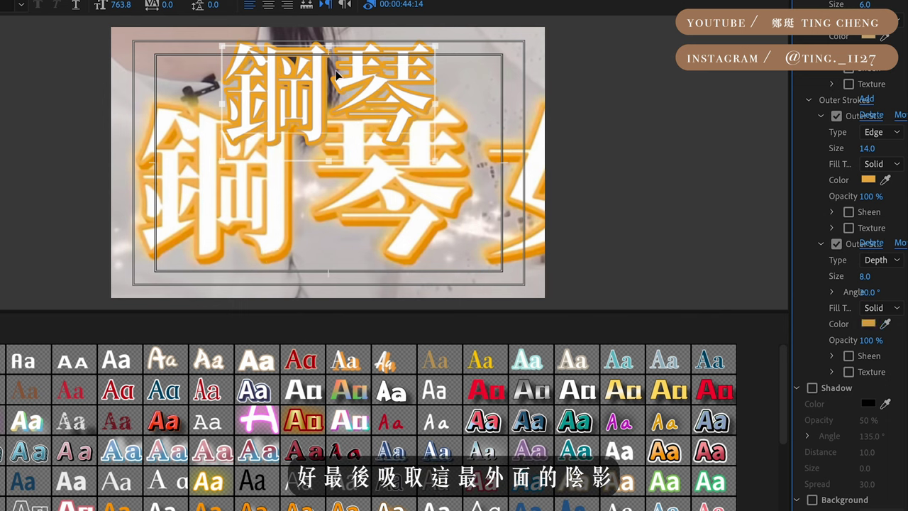
left_click(812, 371)
left_click(885, 387)
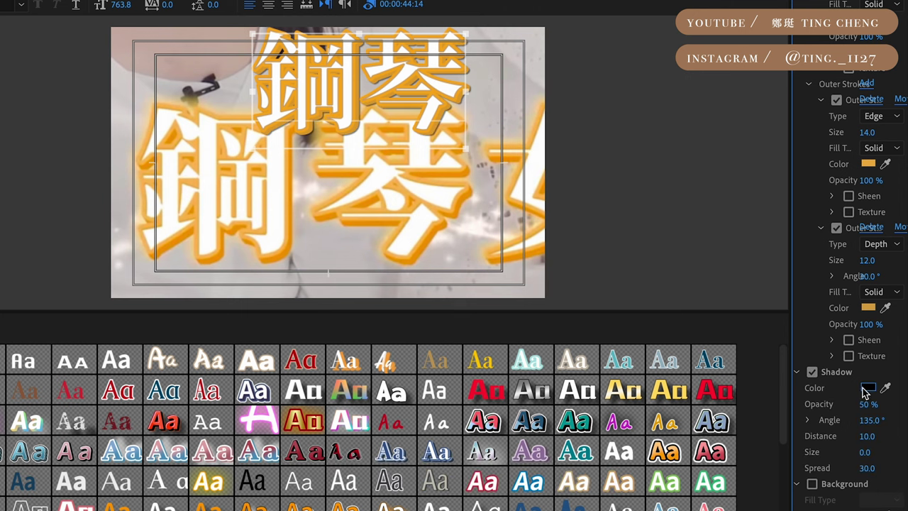
Set a pale-orange size-34 glow shadow sampled from the background, and move 鋼琴 left and down
left_click(161, 106)
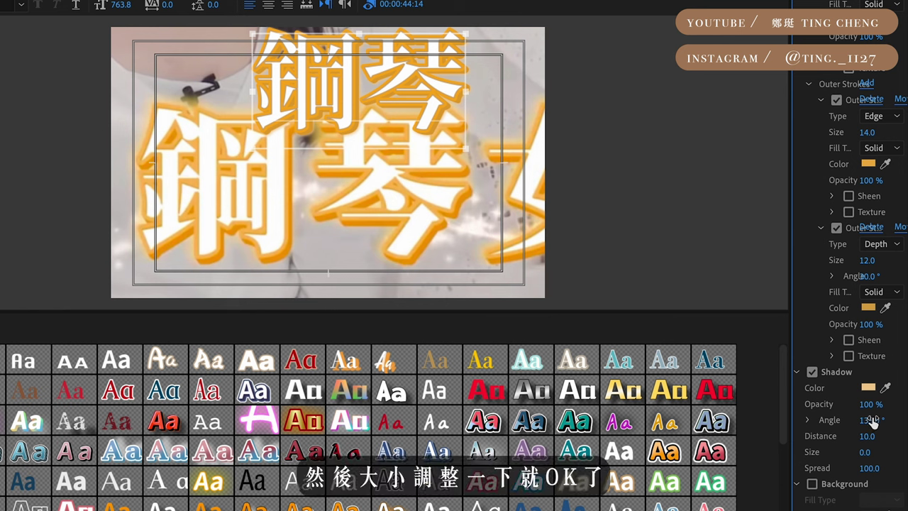
left_click_drag(866, 451, 879, 451)
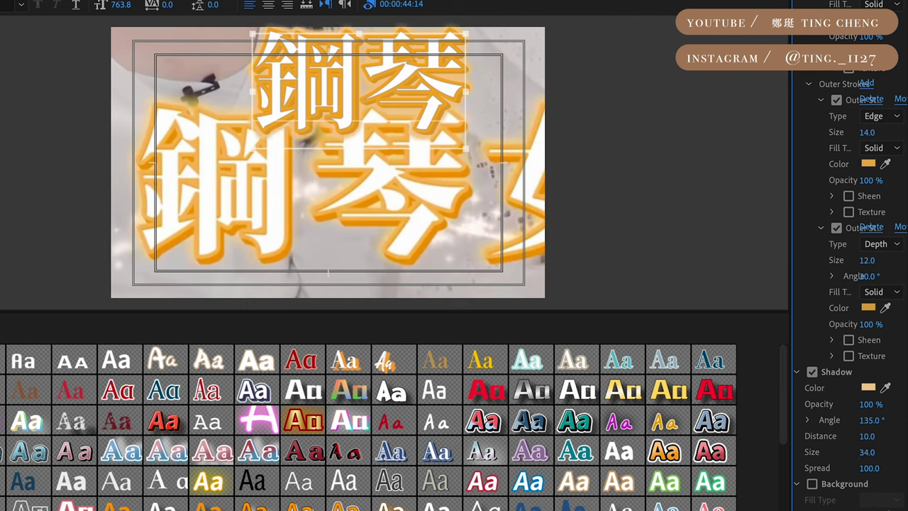
left_click_drag(383, 124, 297, 149)
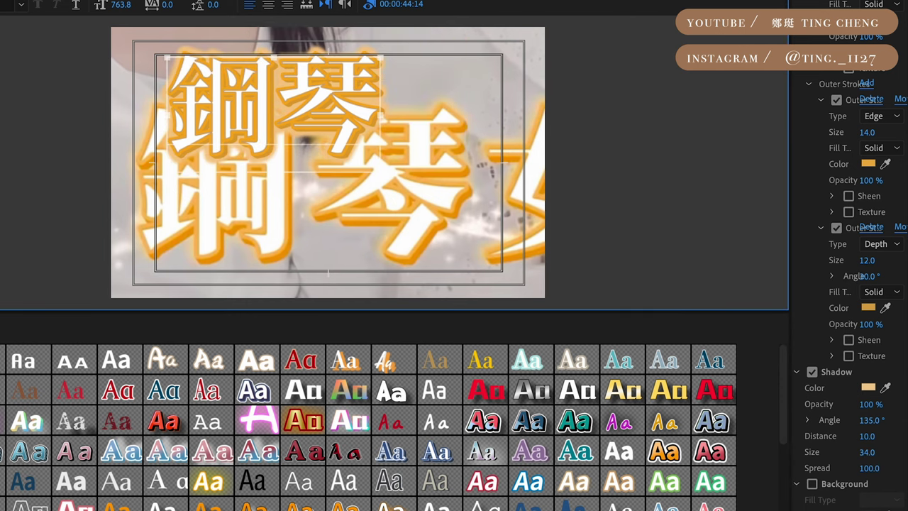
left_click(867, 436)
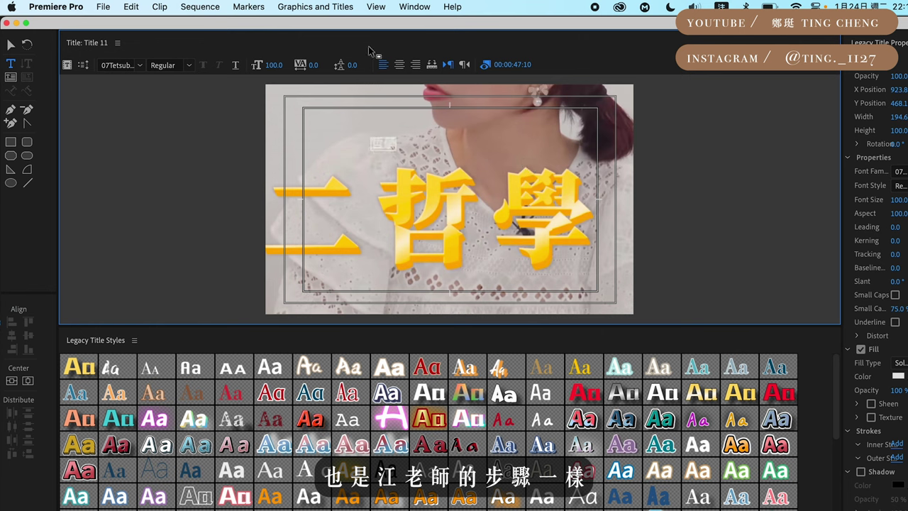
Set the 哲學 text to the SAI font family and fill it with sampled yellow
left_click(11, 44)
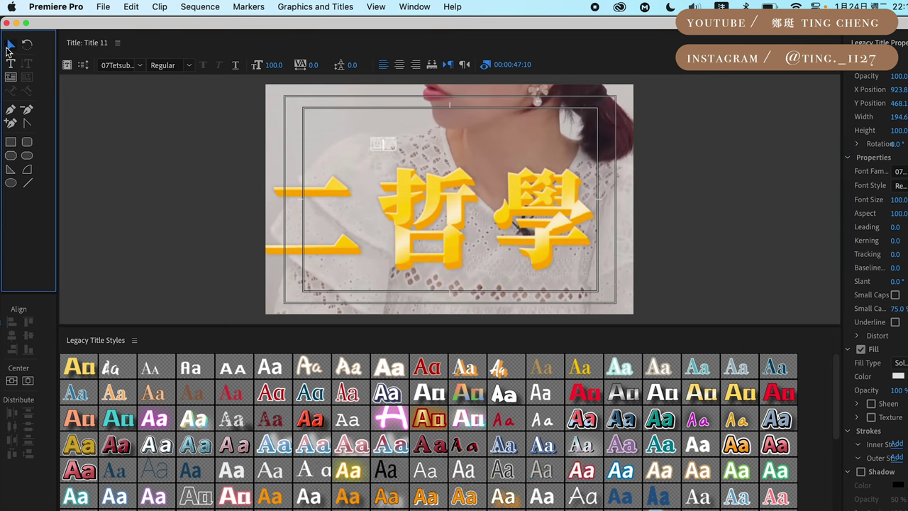
left_click(896, 172)
type("SAI")
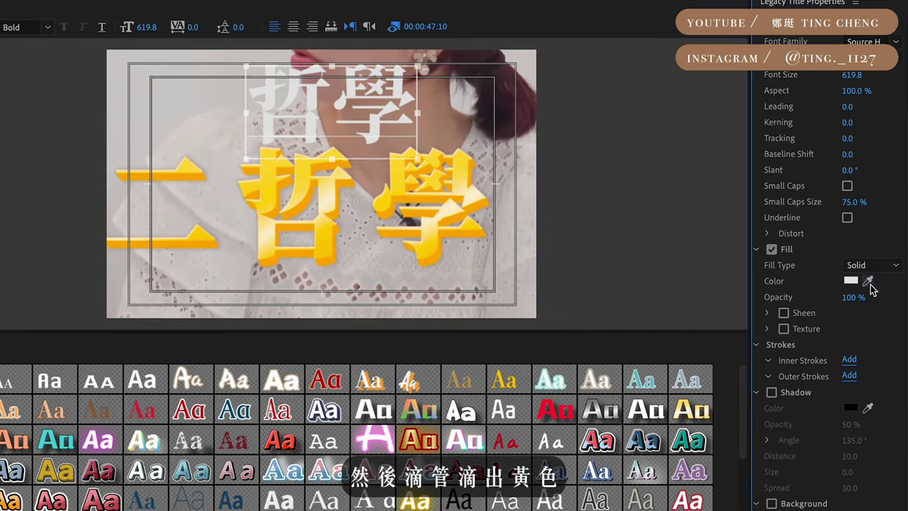
left_click(867, 280)
left_click(248, 172)
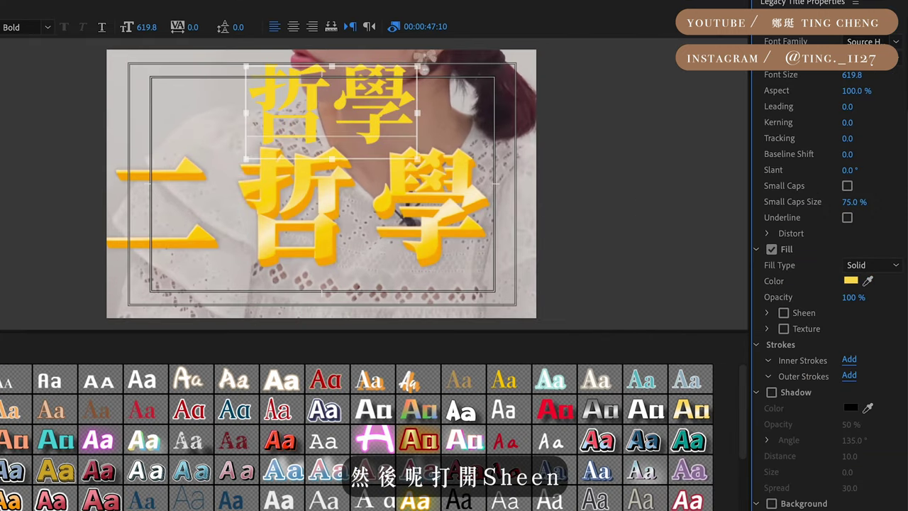
Add a white sheen at 329°, size 56, opacity 89%, and an outer stroke
left_click(783, 313)
left_click(767, 313)
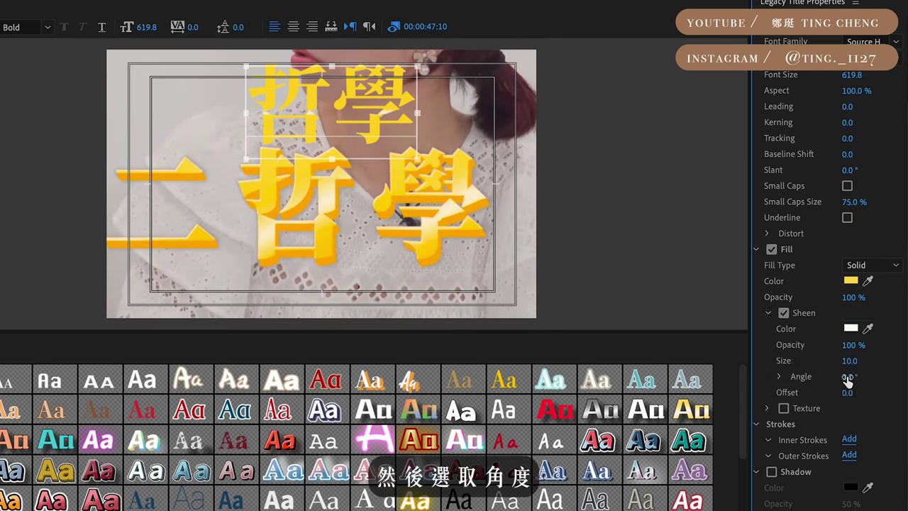
left_click_drag(847, 382, 823, 382)
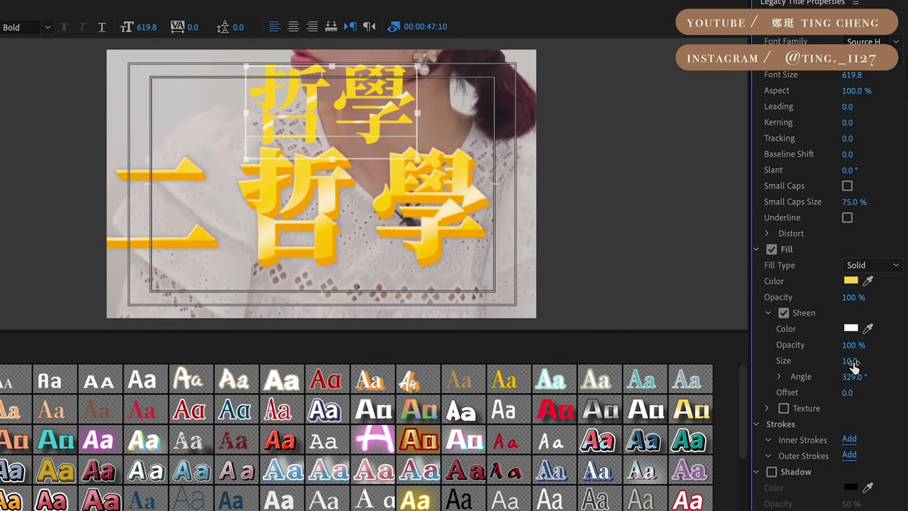
left_click_drag(848, 360, 860, 360)
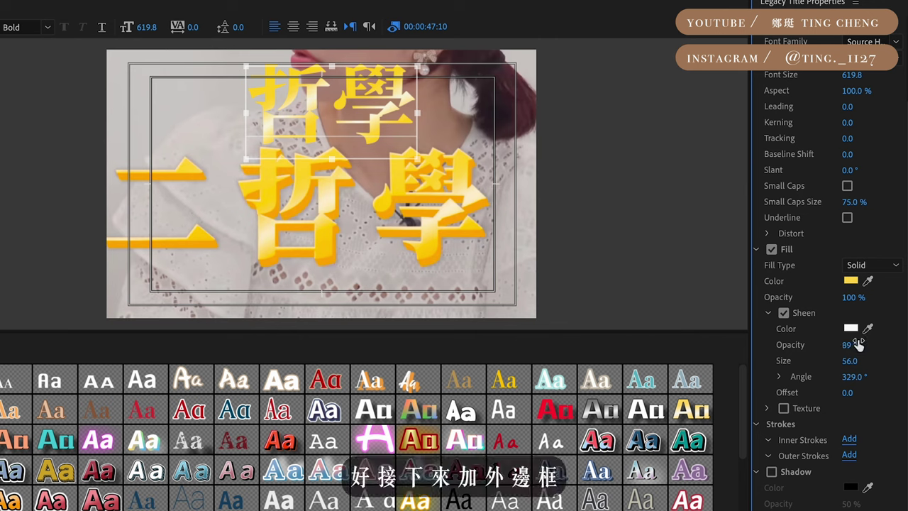
left_click(848, 454)
Make 哲學's outer stroke a golden Depth, size 27 at 43°, and enlarge the text to 636.2
scroll(822, 319, "down", 3)
left_click(874, 280)
left_click(869, 296)
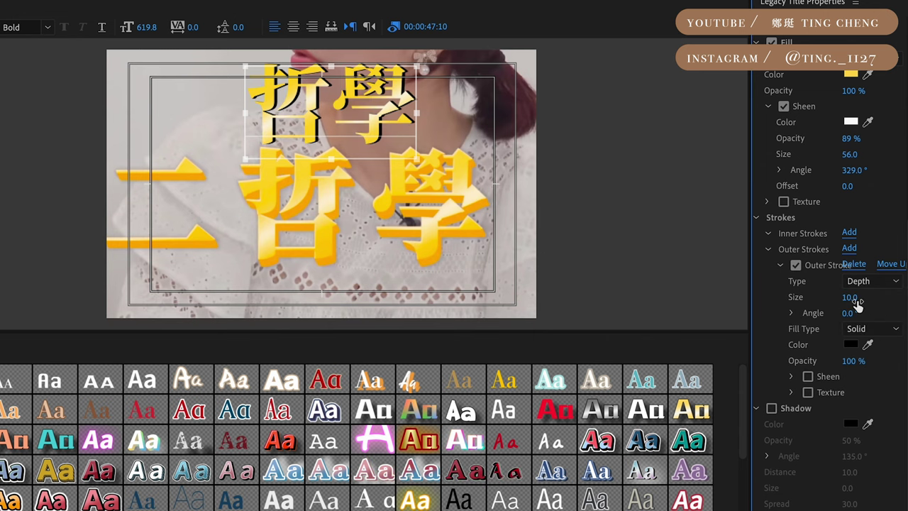
left_click_drag(850, 312, 848, 313)
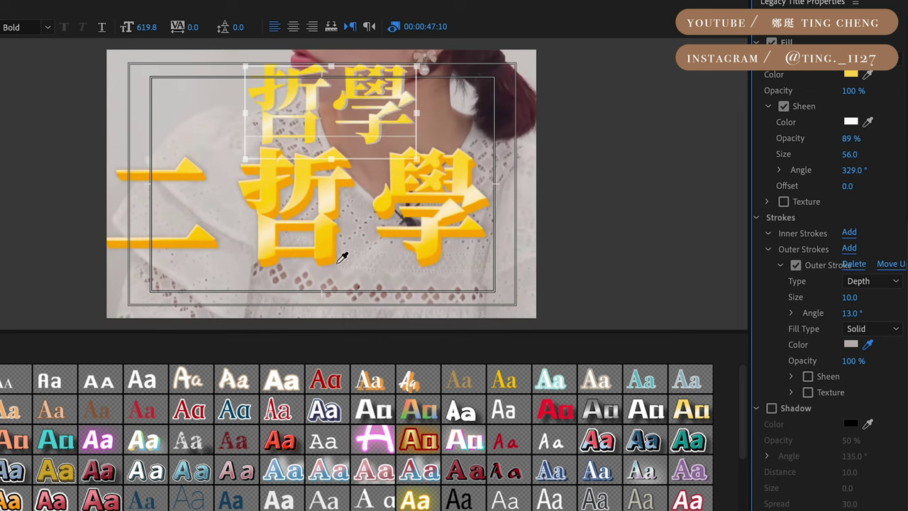
left_click_drag(872, 341, 330, 254)
mouse_move(849, 298)
left_mouse_down()
mouse_move(866, 297)
mouse_move(876, 313)
mouse_move(843, 297)
mouse_move(845, 314)
left_mouse_up()
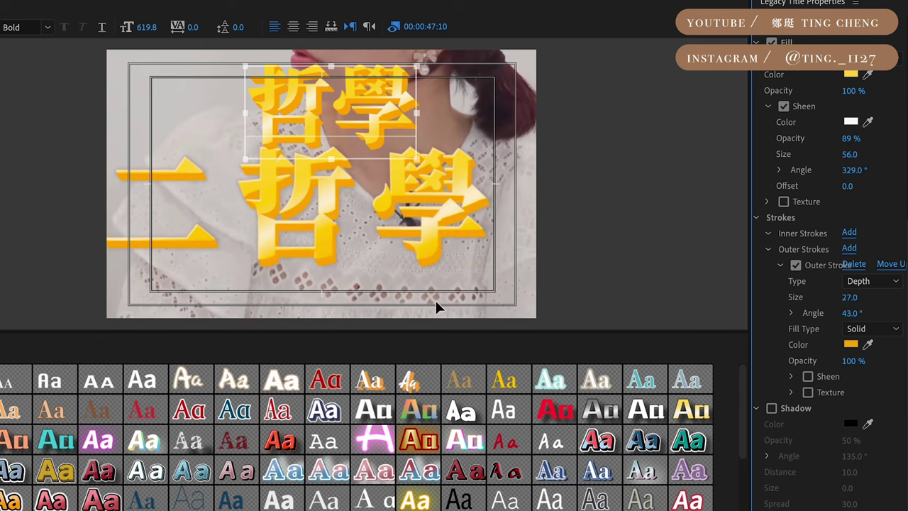
left_click(412, 247)
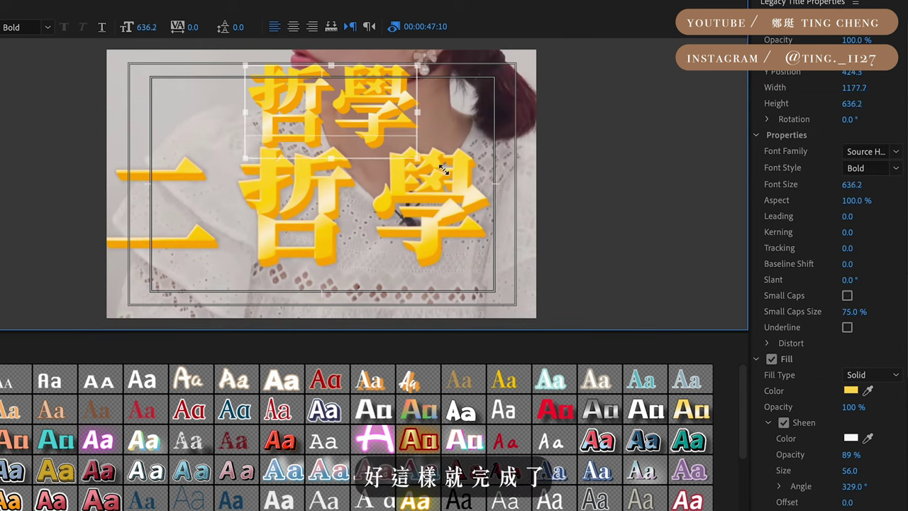
left_click_drag(415, 157, 494, 200)
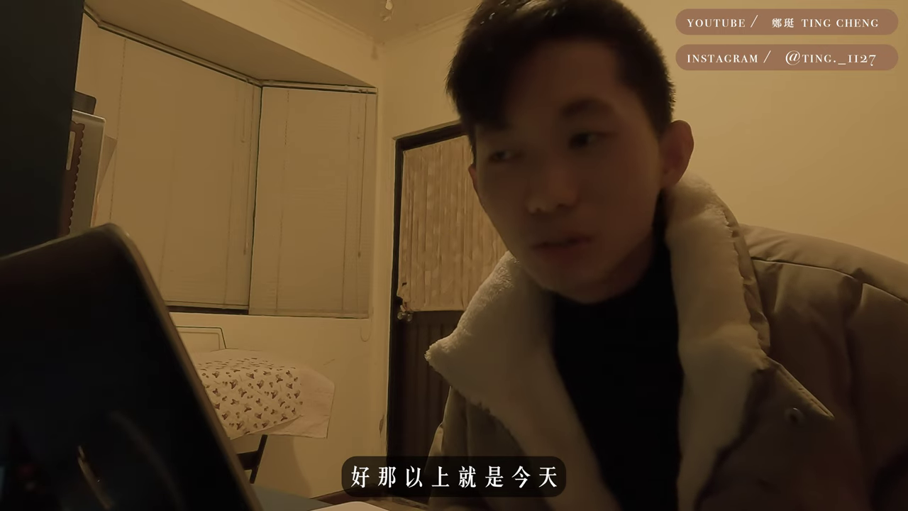